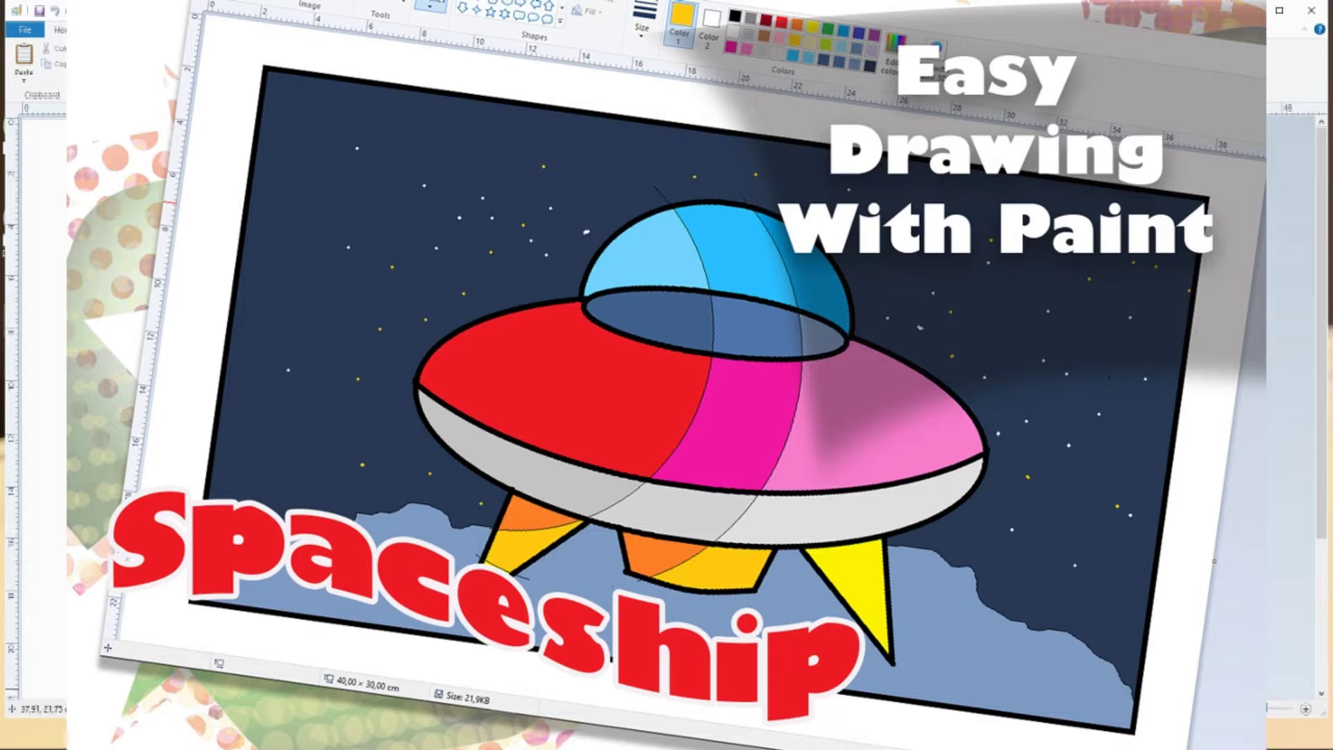
{"action": "left_click", "coordinate": [1279, 10]}
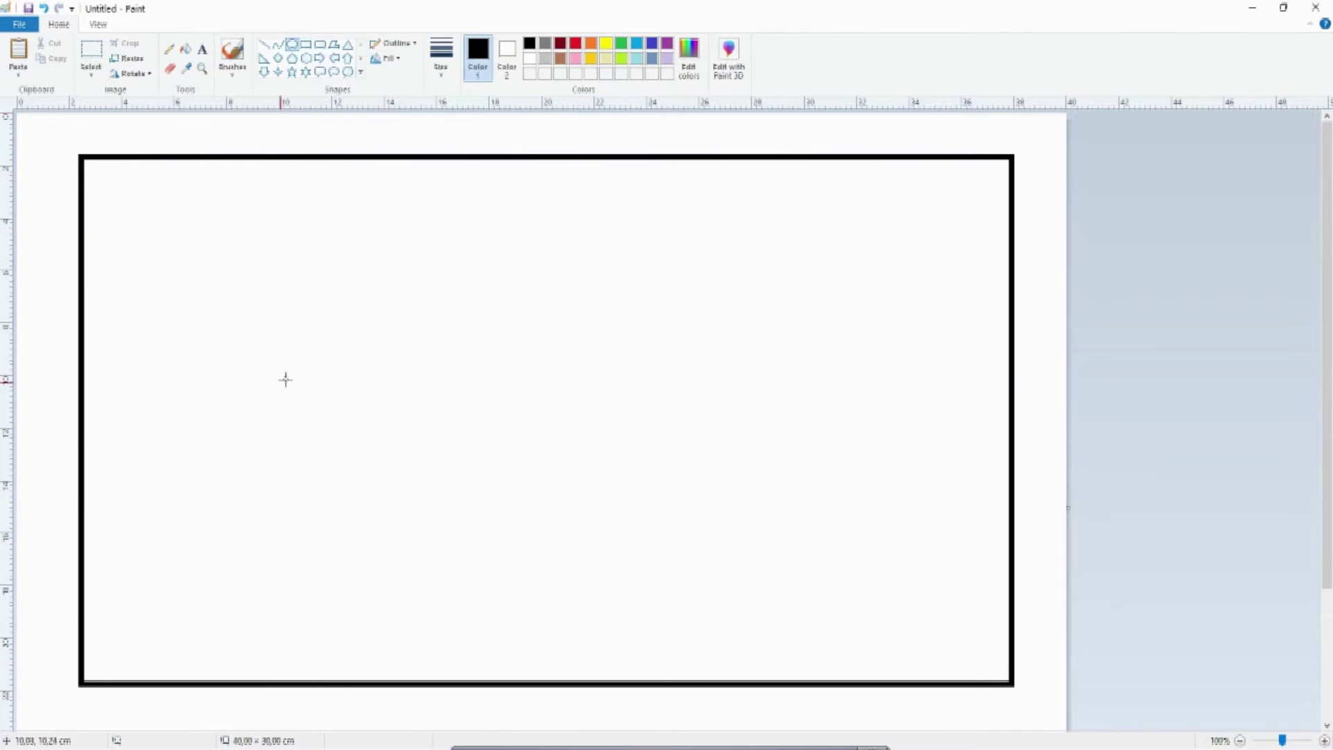
Step: Draw a wide black oval about 21.5 by 8.9 cm for the saucer body, centred in the lower part of the frame
{"action": "mouse_move", "coordinate": [305, 357]}
{"action": "left_mouse_down"}
{"action": "mouse_move", "coordinate": [851, 598]}
{"action": "mouse_move", "coordinate": [870, 593]}
{"action": "left_mouse_up"}
{"action": "left_click_drag", "start_coordinate": [628, 467], "coordinate": [592, 435]}
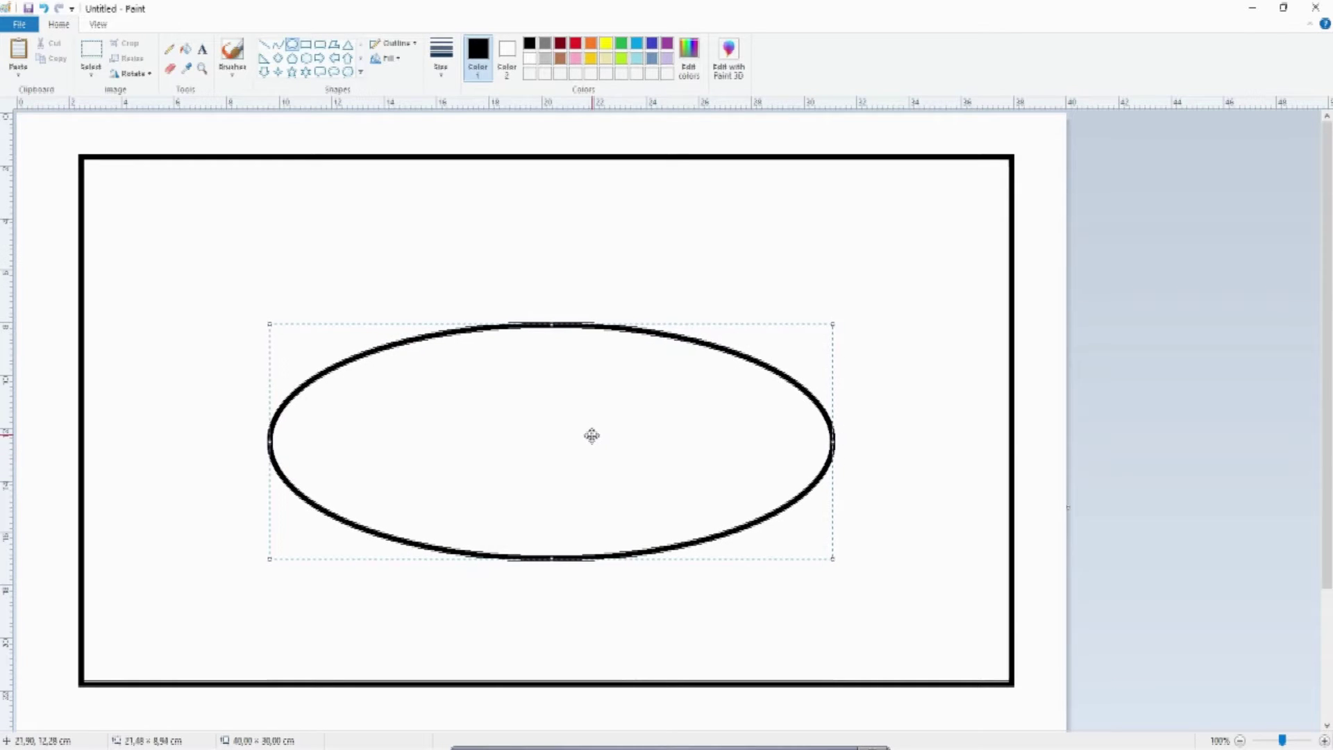
{"action": "left_click", "coordinate": [885, 379]}
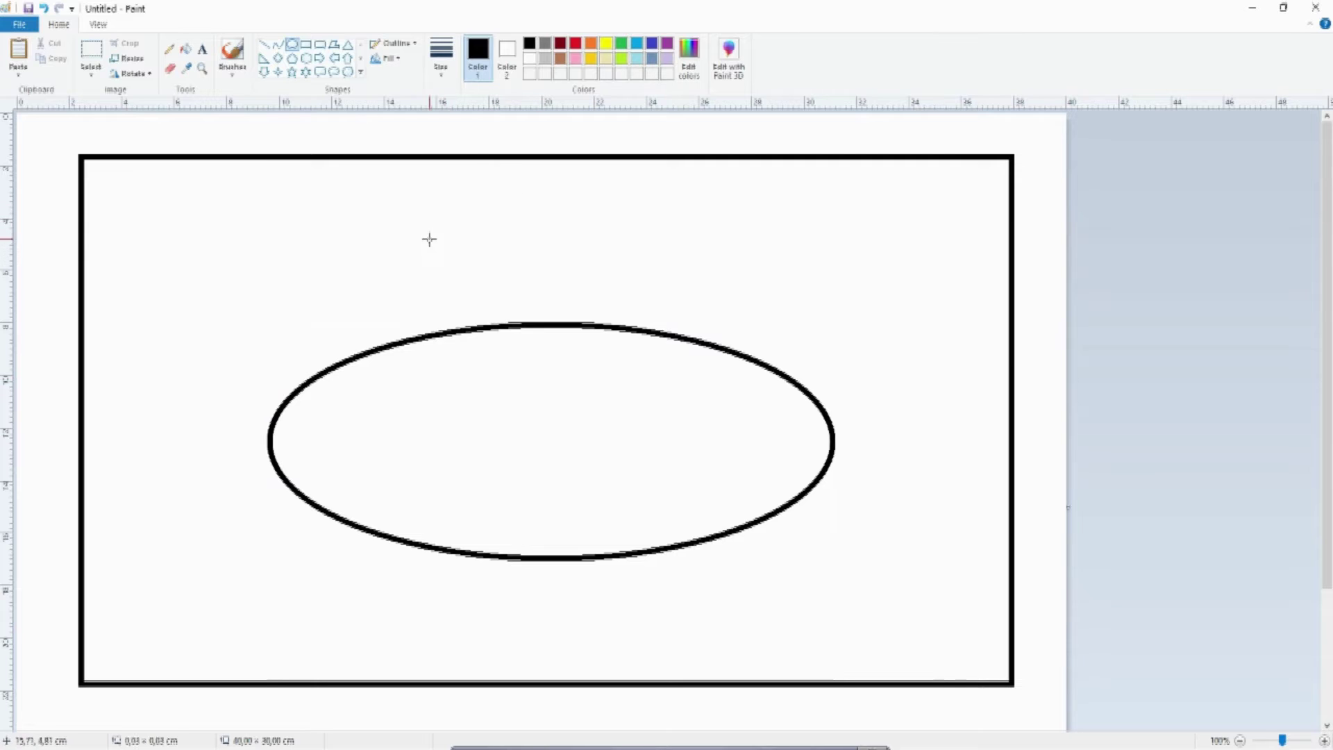
Step: Draw a rounder oval about 10.2 by 8.5 cm for the dome, centred over the saucer's upper edge
{"action": "left_click_drag", "start_coordinate": [428, 238], "coordinate": [698, 461]}
{"action": "left_click_drag", "start_coordinate": [538, 354], "coordinate": [527, 338]}
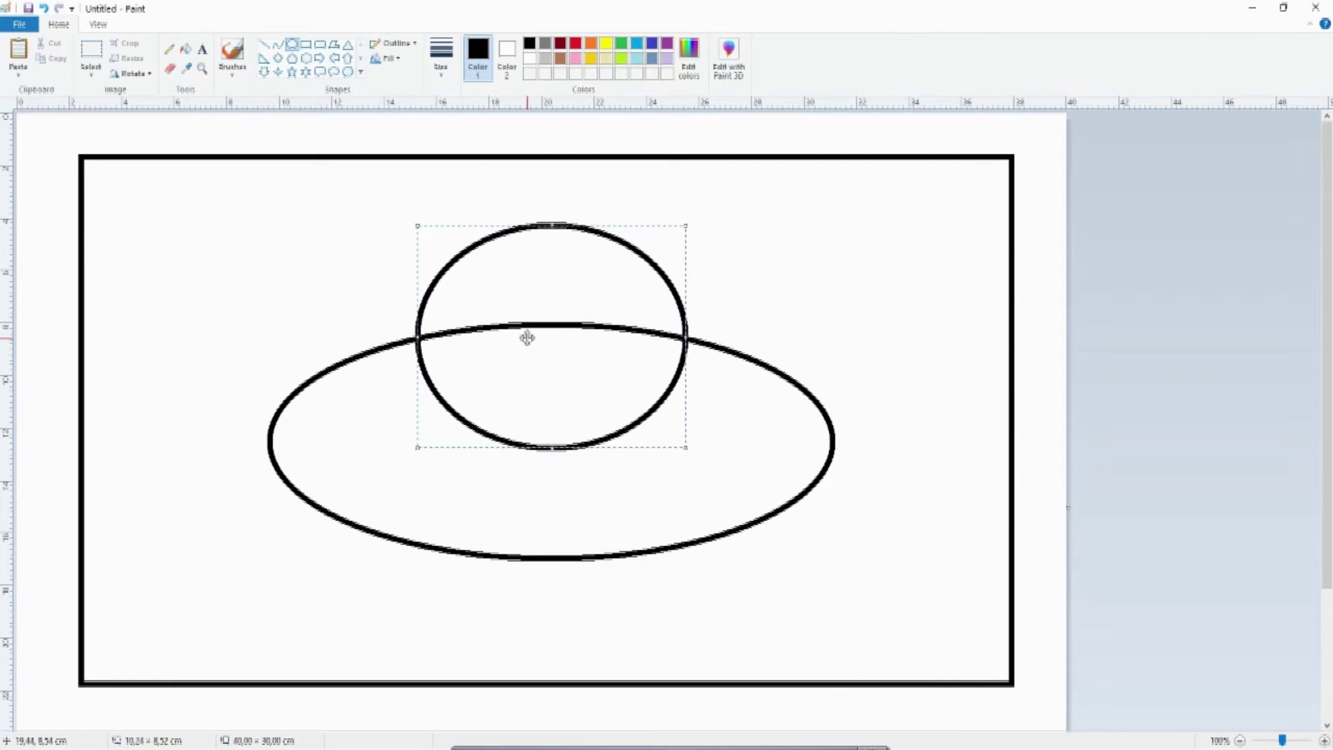
{"action": "left_click", "coordinate": [856, 286]}
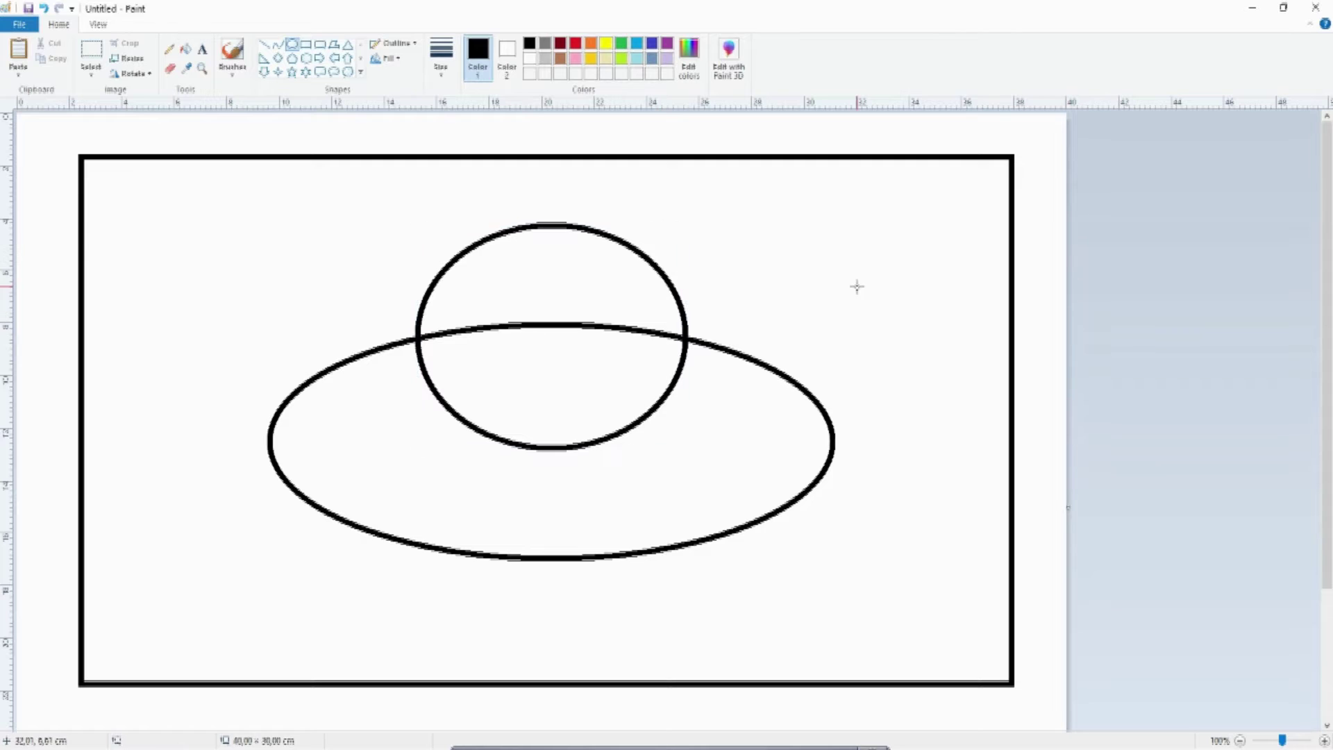
Step: Delete the dome oval's lower half inside the saucer with rectangular selections, including the remnant at its left side
{"action": "left_click", "coordinate": [89, 56]}
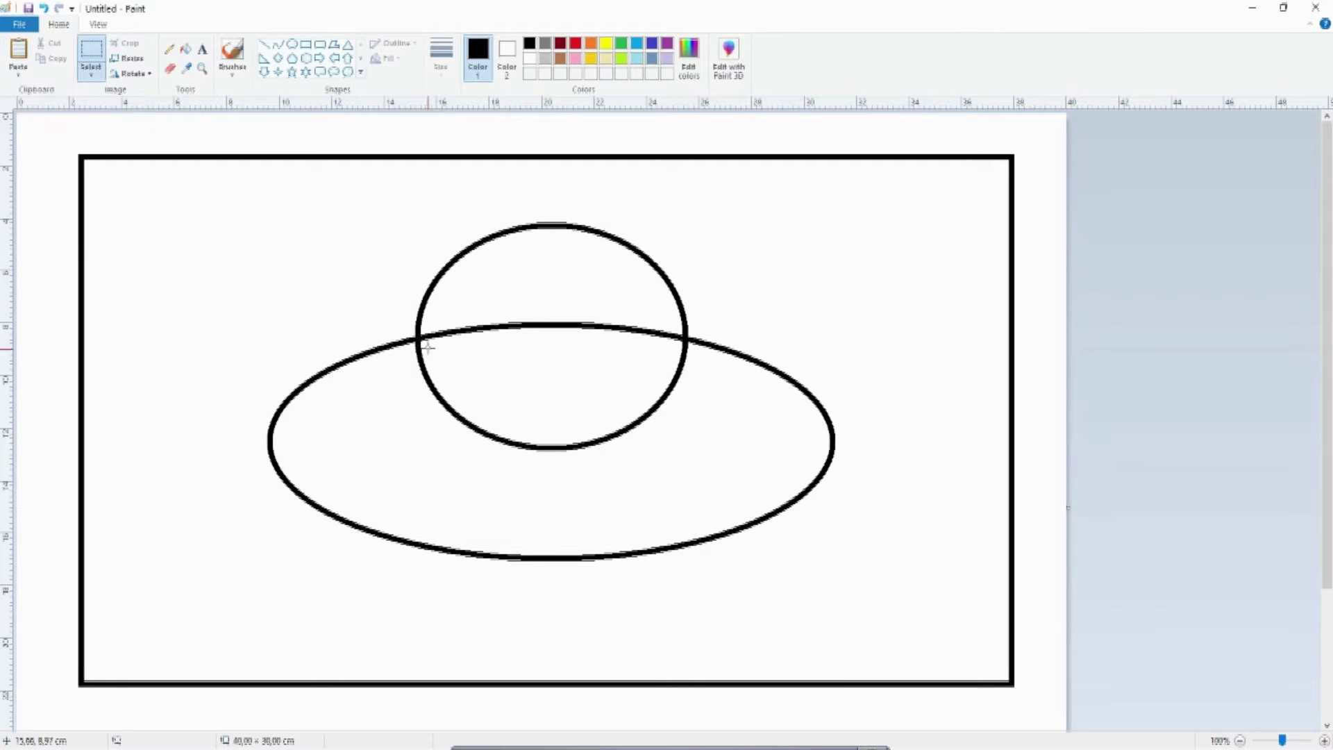
{"action": "left_click_drag", "start_coordinate": [423, 327], "coordinate": [682, 461]}
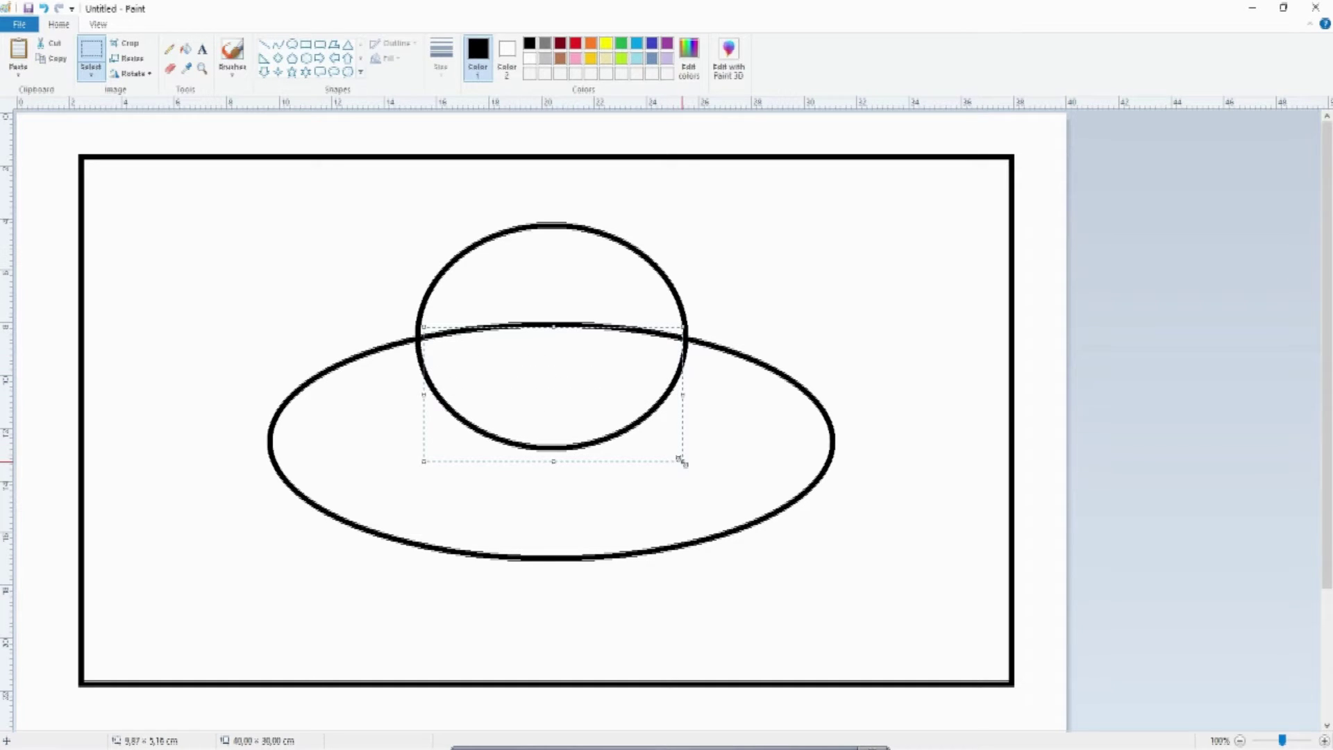
{"action": "key", "text": "Delete"}
{"action": "left_click_drag", "start_coordinate": [400, 389], "coordinate": [452, 351]}
{"action": "key", "text": "Delete"}
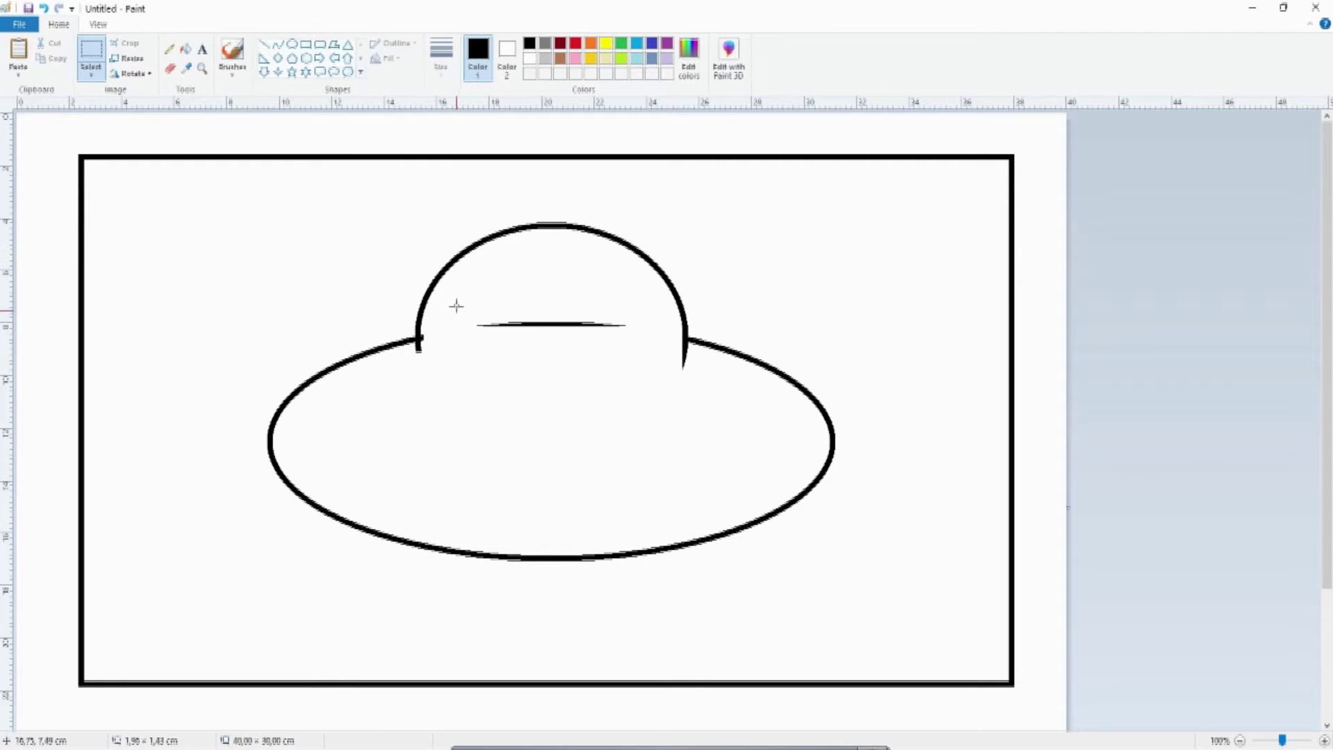
Step: Delete the saucer's leftover line inside the dome and trim the stubs at both dome ends
{"action": "mouse_move", "coordinate": [456, 302]}
{"action": "left_mouse_down"}
{"action": "mouse_move", "coordinate": [693, 361]}
{"action": "mouse_move", "coordinate": [695, 344]}
{"action": "left_mouse_up"}
{"action": "key", "text": "Delete"}
{"action": "key", "text": "Delete"}
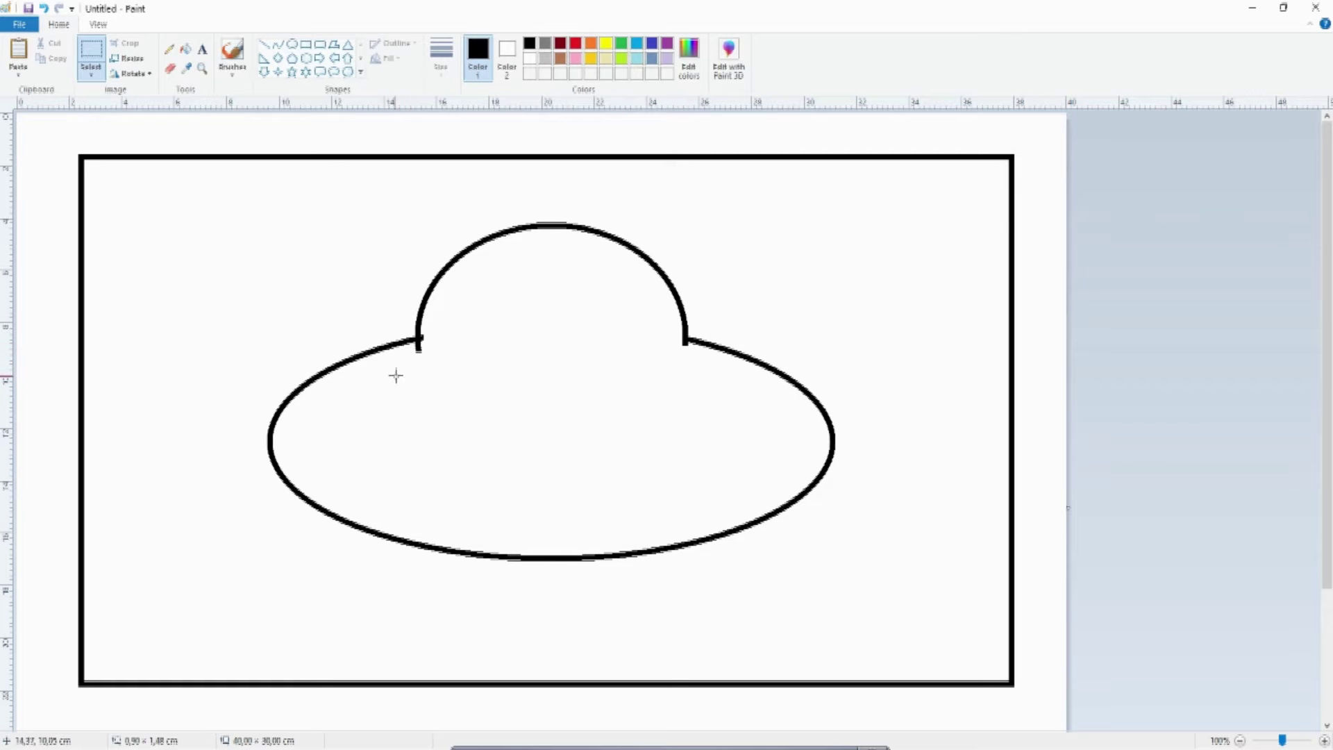
{"action": "mouse_move", "coordinate": [402, 372]}
{"action": "left_mouse_down"}
{"action": "mouse_move", "coordinate": [447, 347]}
{"action": "mouse_move", "coordinate": [420, 344]}
{"action": "left_mouse_up"}
{"action": "key", "text": "Delete"}
{"action": "key", "text": "Delete"}
{"action": "left_click", "coordinate": [169, 68]}
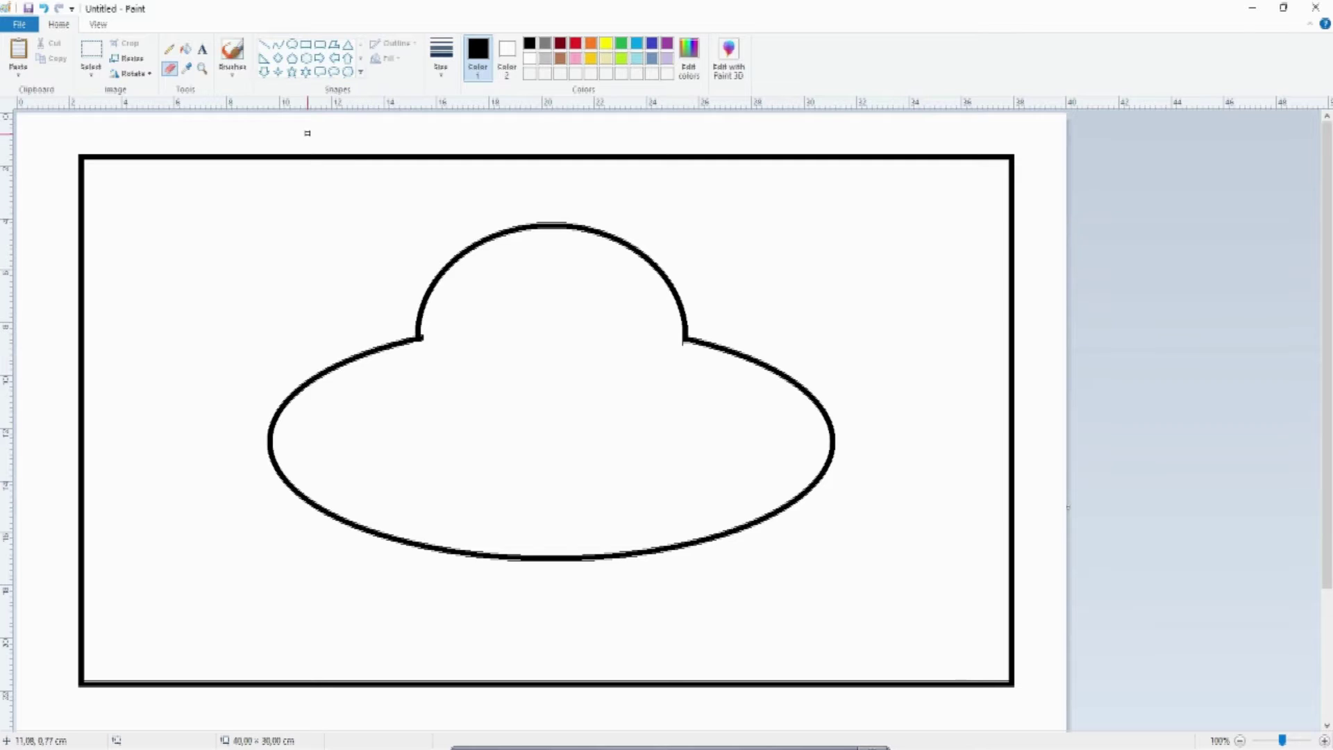
Step: Draw a flat oval about 10 by 2.3 cm across the dome's base, spanning from one dome end to the other
{"action": "left_click", "coordinate": [291, 43]}
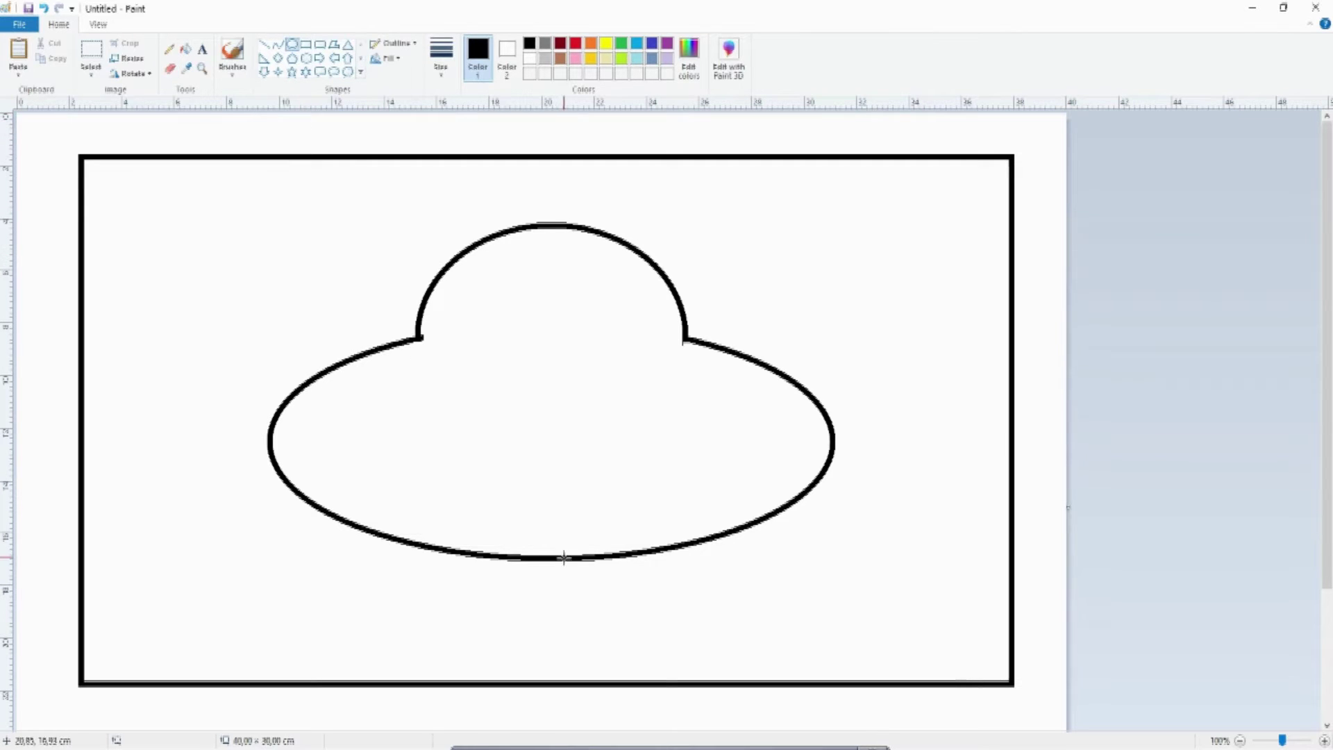
{"action": "left_click_drag", "start_coordinate": [448, 310], "coordinate": [681, 383]}
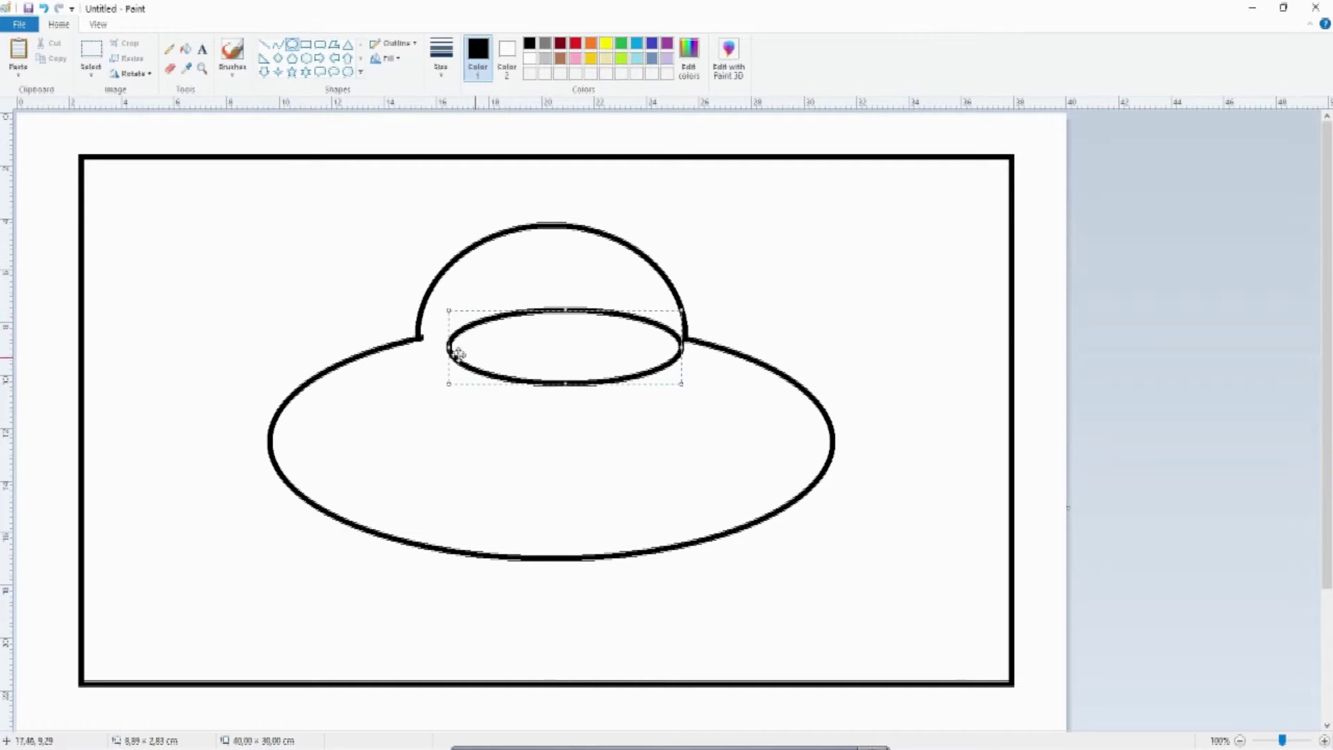
{"action": "left_click_drag", "start_coordinate": [442, 350], "coordinate": [421, 349]}
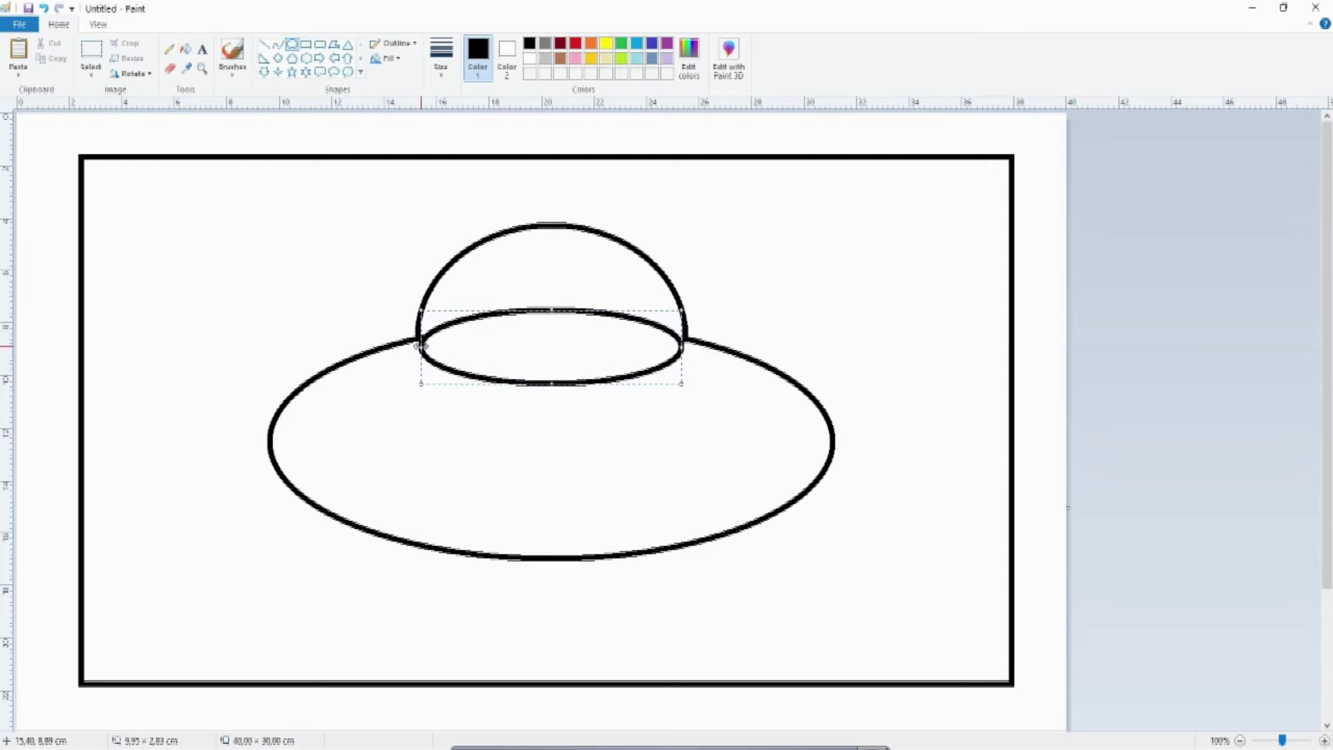
{"action": "left_click_drag", "start_coordinate": [556, 349], "coordinate": [552, 314]}
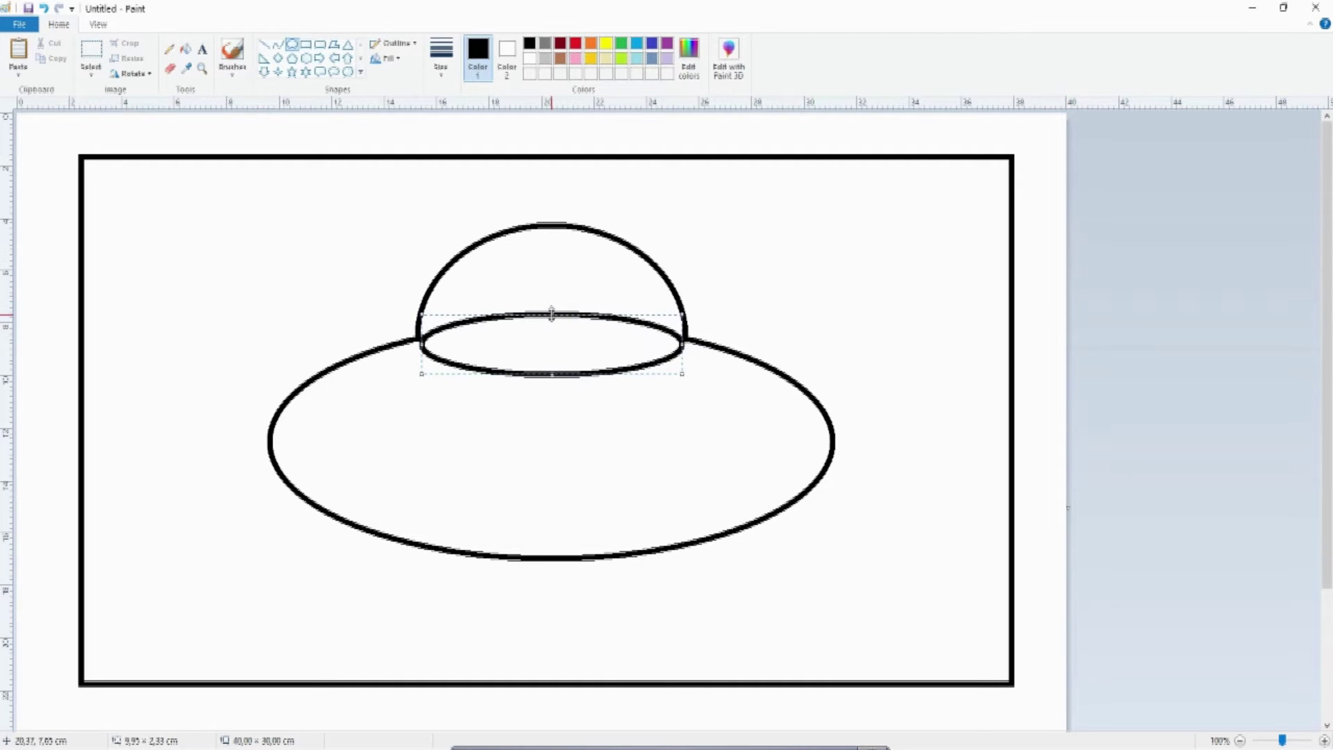
{"action": "left_click", "coordinate": [773, 260]}
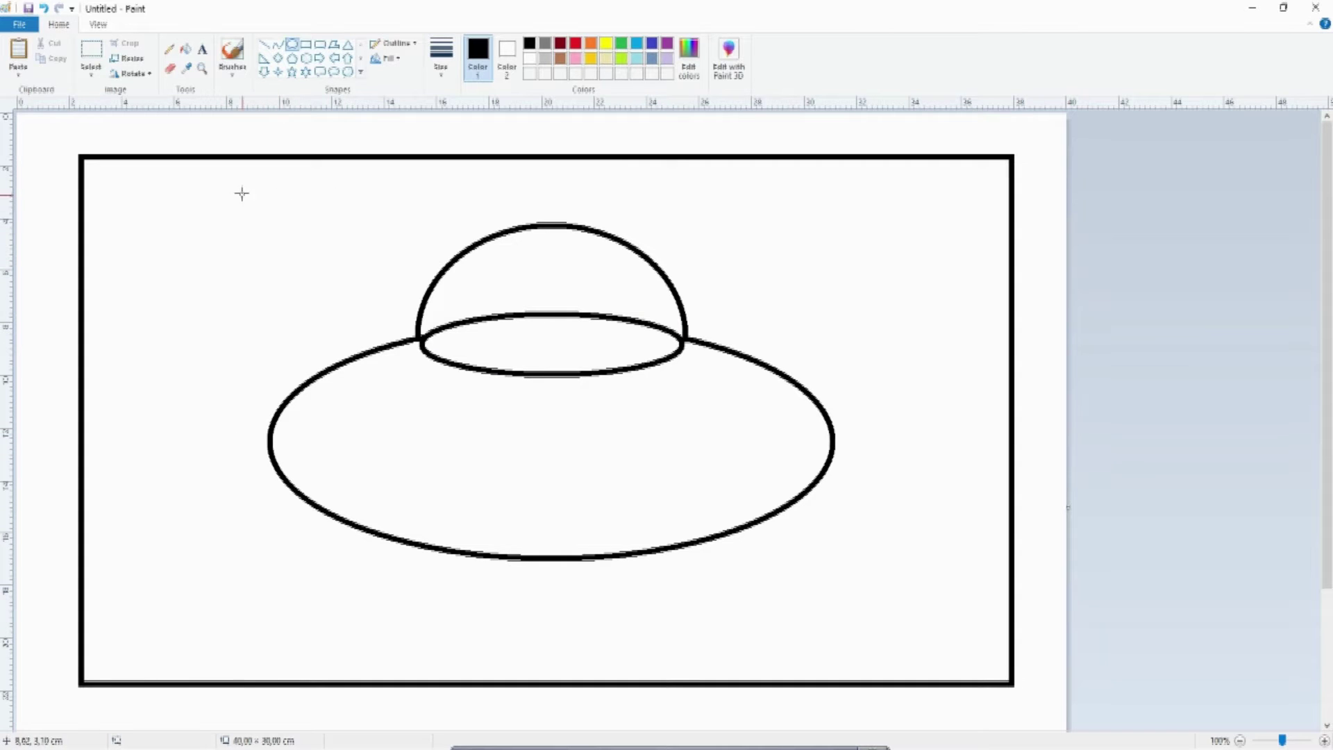
Step: Draw a large oval about 25.7 by 11.6 cm around the dome so its lower arc crosses the saucer from end to end
{"action": "mouse_move", "coordinate": [241, 193]}
{"action": "left_mouse_down"}
{"action": "mouse_move", "coordinate": [485, 278]}
{"action": "mouse_move", "coordinate": [805, 489]}
{"action": "mouse_move", "coordinate": [909, 483]}
{"action": "left_mouse_up"}
{"action": "left_click_drag", "start_coordinate": [673, 461], "coordinate": [625, 467]}
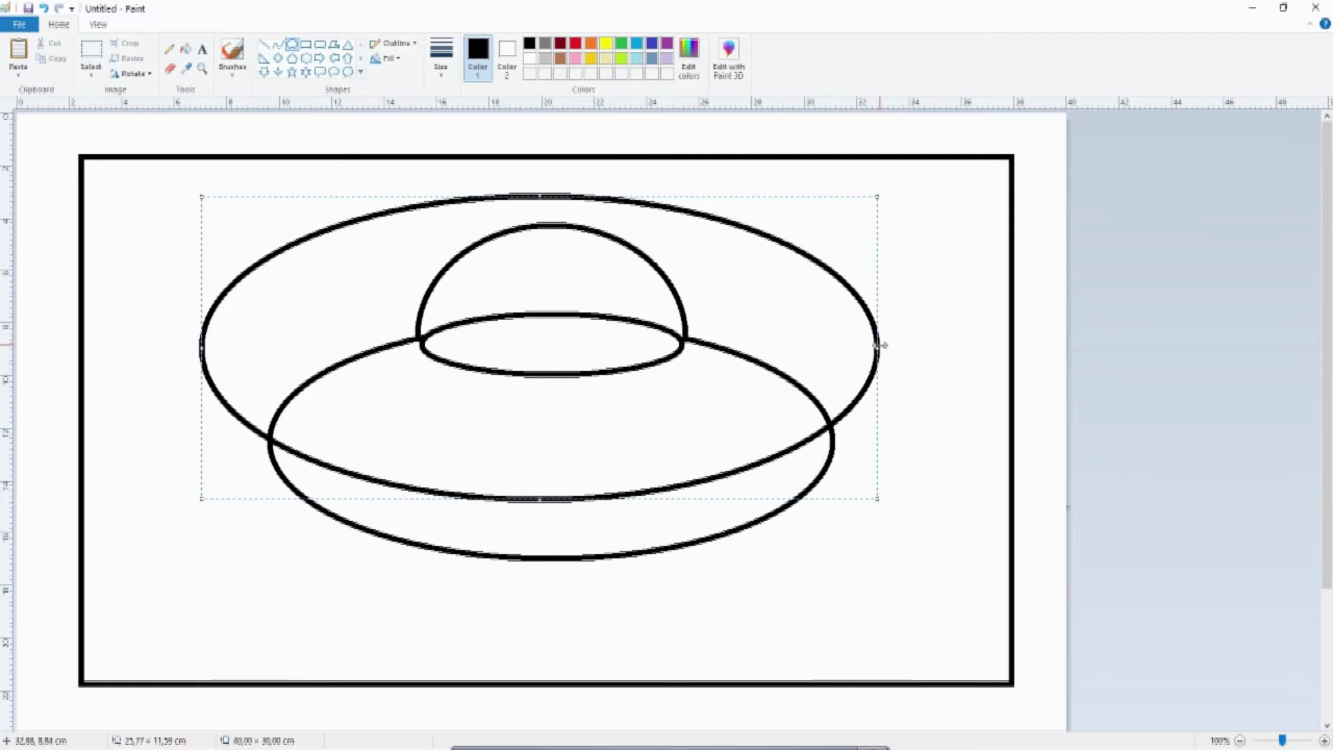
{"action": "left_click_drag", "start_coordinate": [729, 406], "coordinate": [735, 413]}
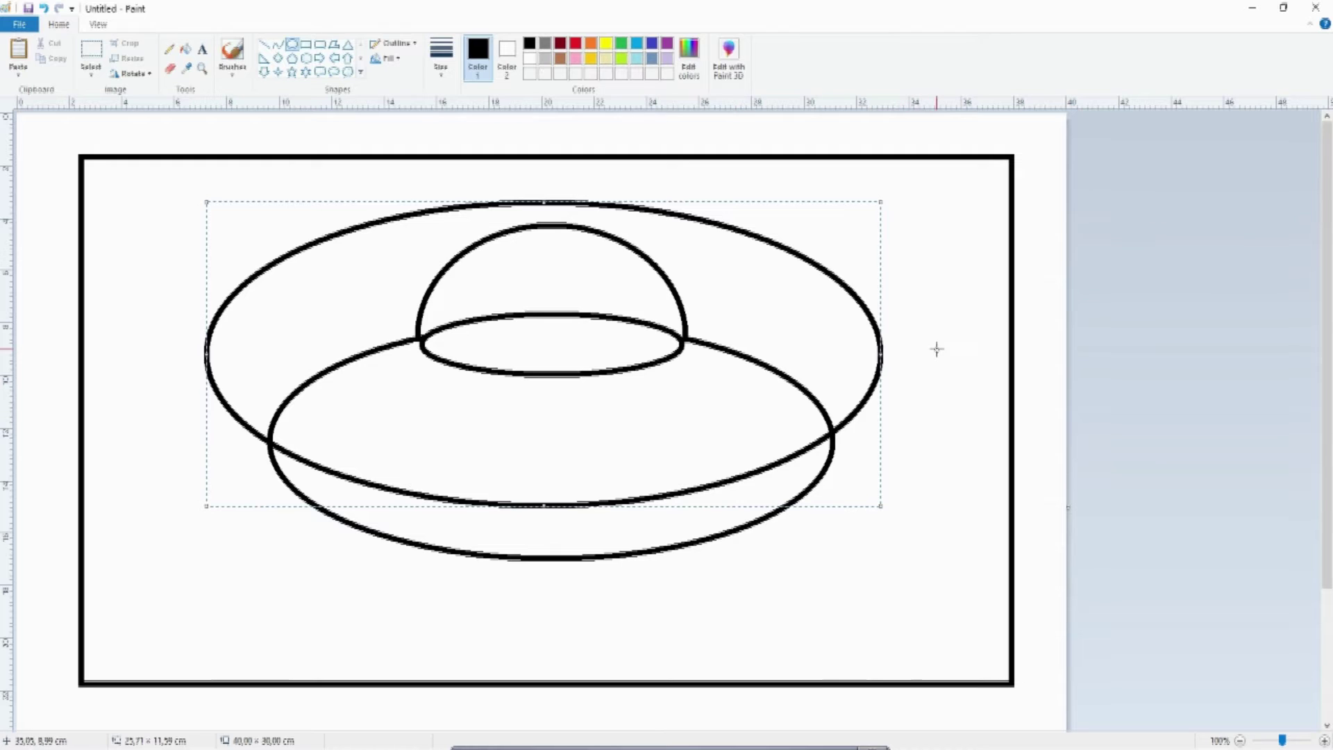
{"action": "left_click", "coordinate": [937, 346]}
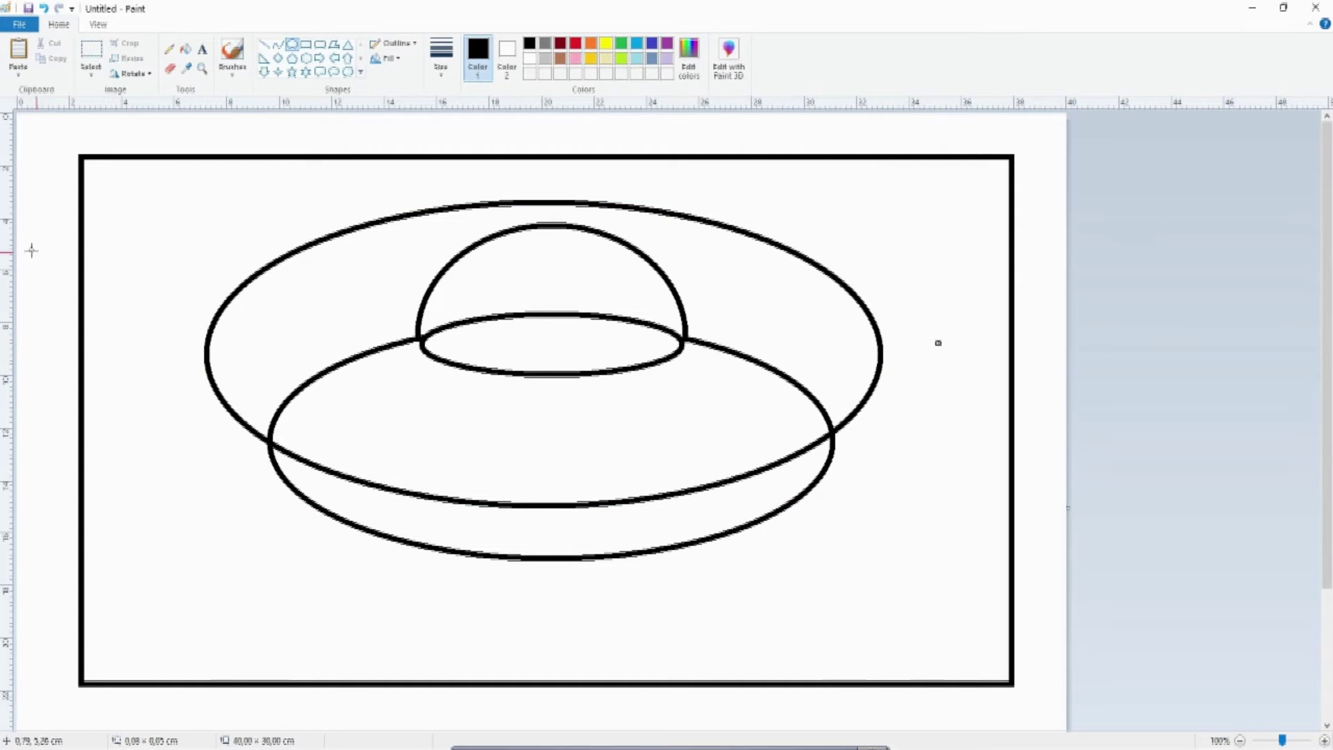
Step: Delete the large oval's left side and its upper arc above the saucer with rectangular selections
{"action": "left_click", "coordinate": [91, 52]}
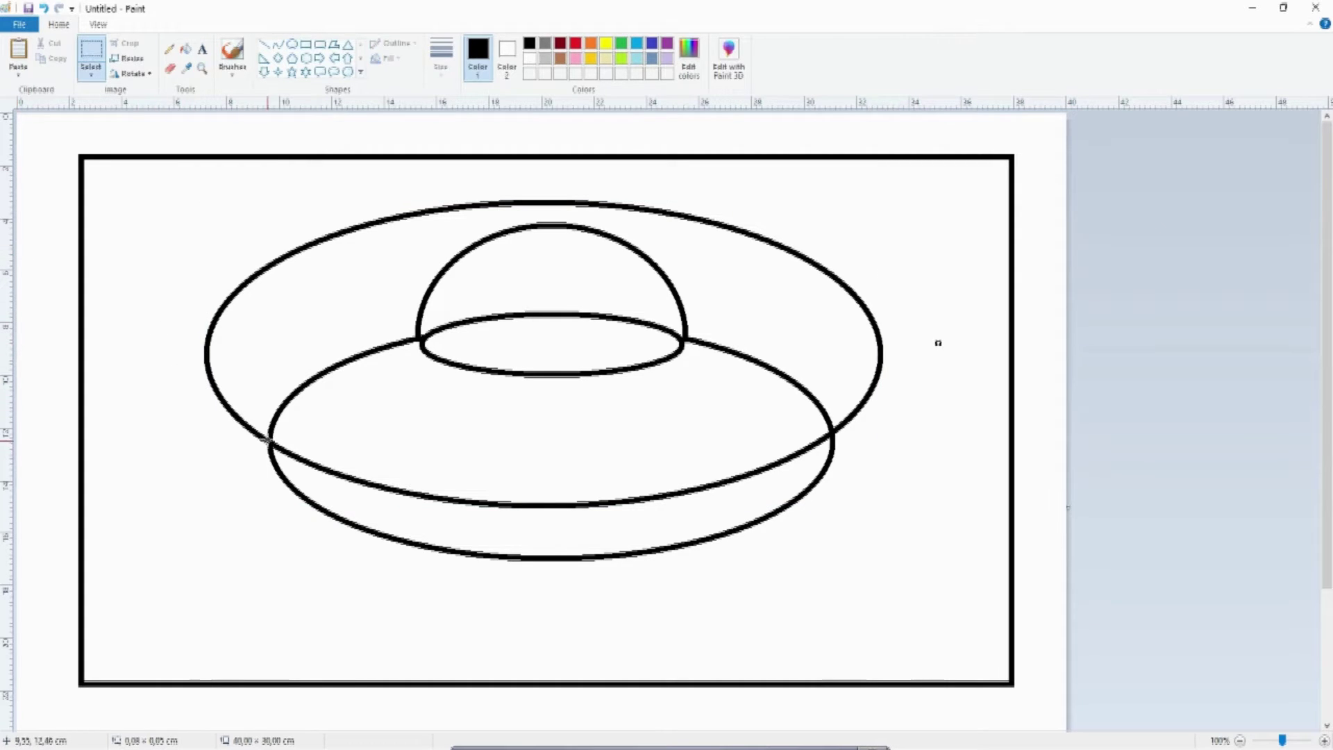
{"action": "left_click_drag", "start_coordinate": [266, 445], "coordinate": [193, 254]}
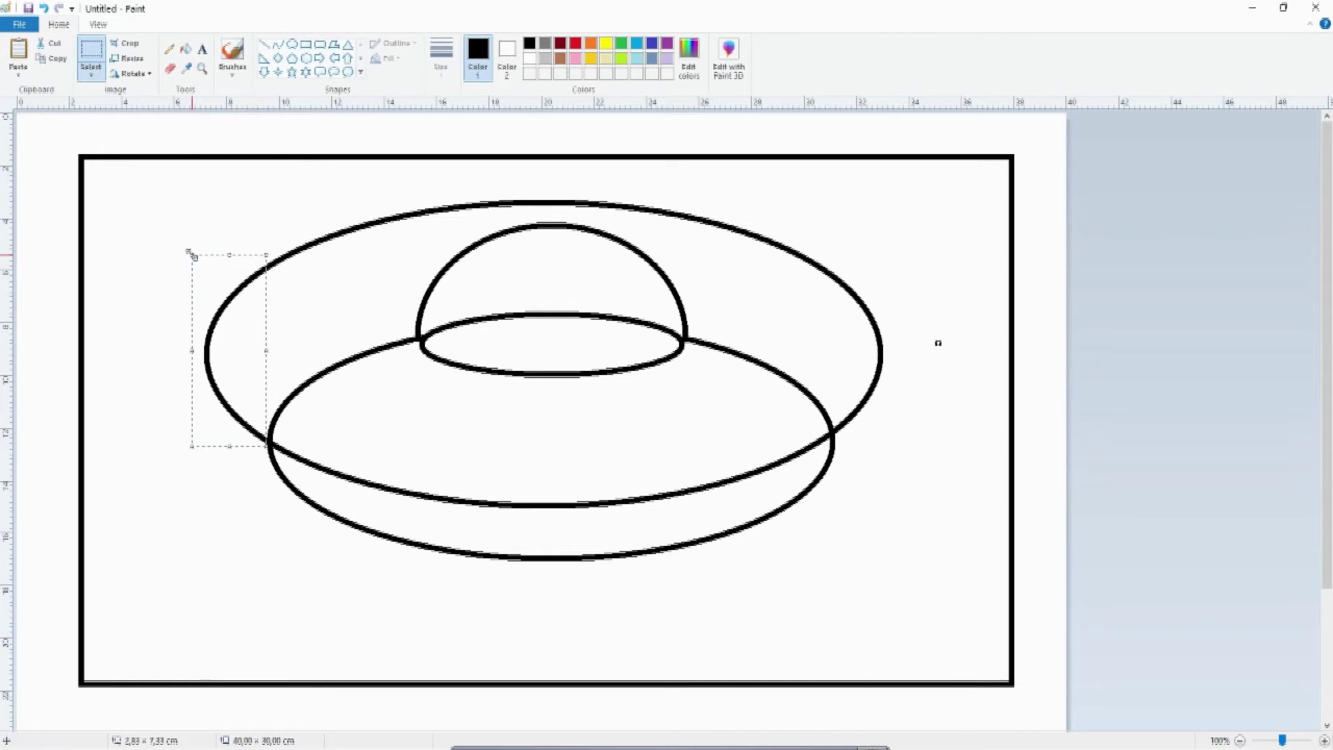
{"action": "key", "text": "Delete"}
{"action": "left_click_drag", "start_coordinate": [202, 188], "coordinate": [390, 297]}
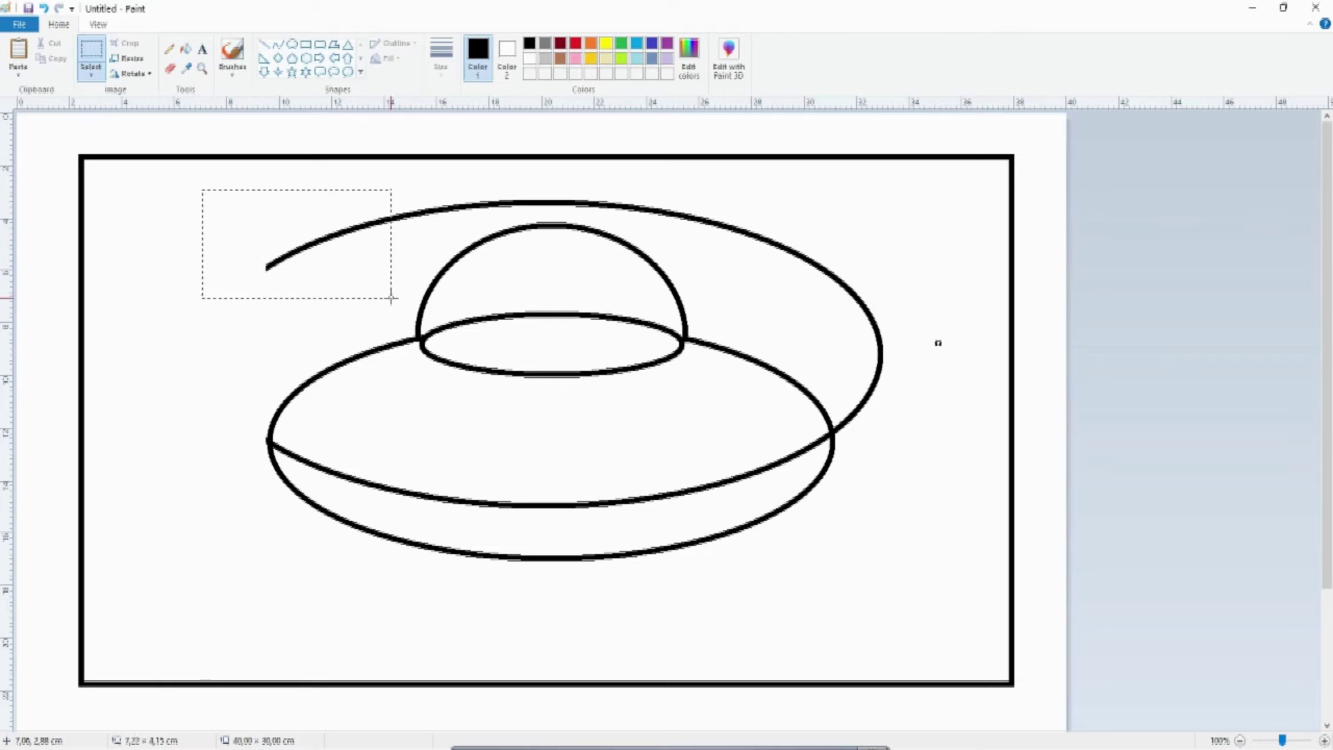
{"action": "key", "text": "Delete"}
{"action": "left_click_drag", "start_coordinate": [352, 178], "coordinate": [940, 355]}
{"action": "key", "text": "Delete"}
{"action": "key", "text": "Delete"}
{"action": "key", "text": "Delete"}
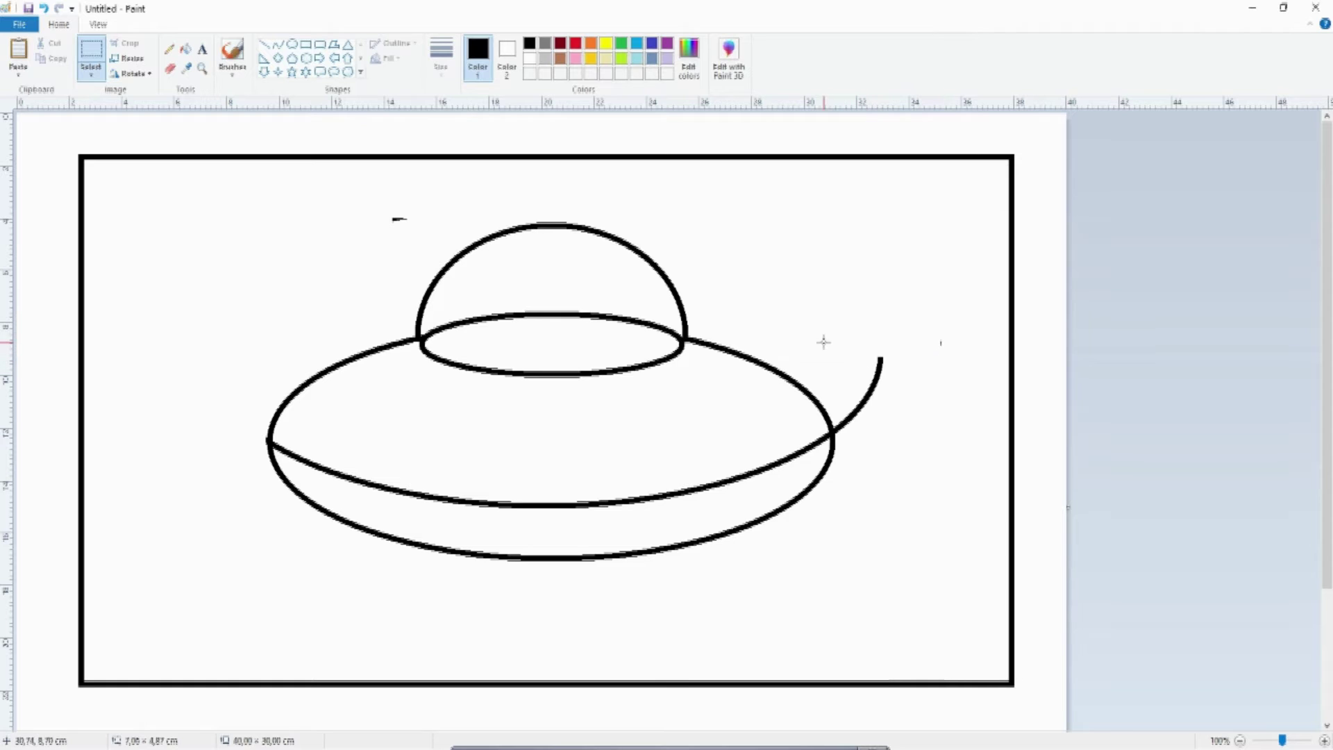
Step: Delete the large oval's remaining arc beyond the saucer's right end and the leftover fragment near the dome
{"action": "left_click_drag", "start_coordinate": [832, 338], "coordinate": [901, 409]}
{"action": "key", "text": "Delete"}
{"action": "left_click_drag", "start_coordinate": [840, 438], "coordinate": [833, 434]}
{"action": "key", "text": "Delete"}
{"action": "left_click_drag", "start_coordinate": [359, 197], "coordinate": [415, 239]}
{"action": "key", "text": "Delete"}
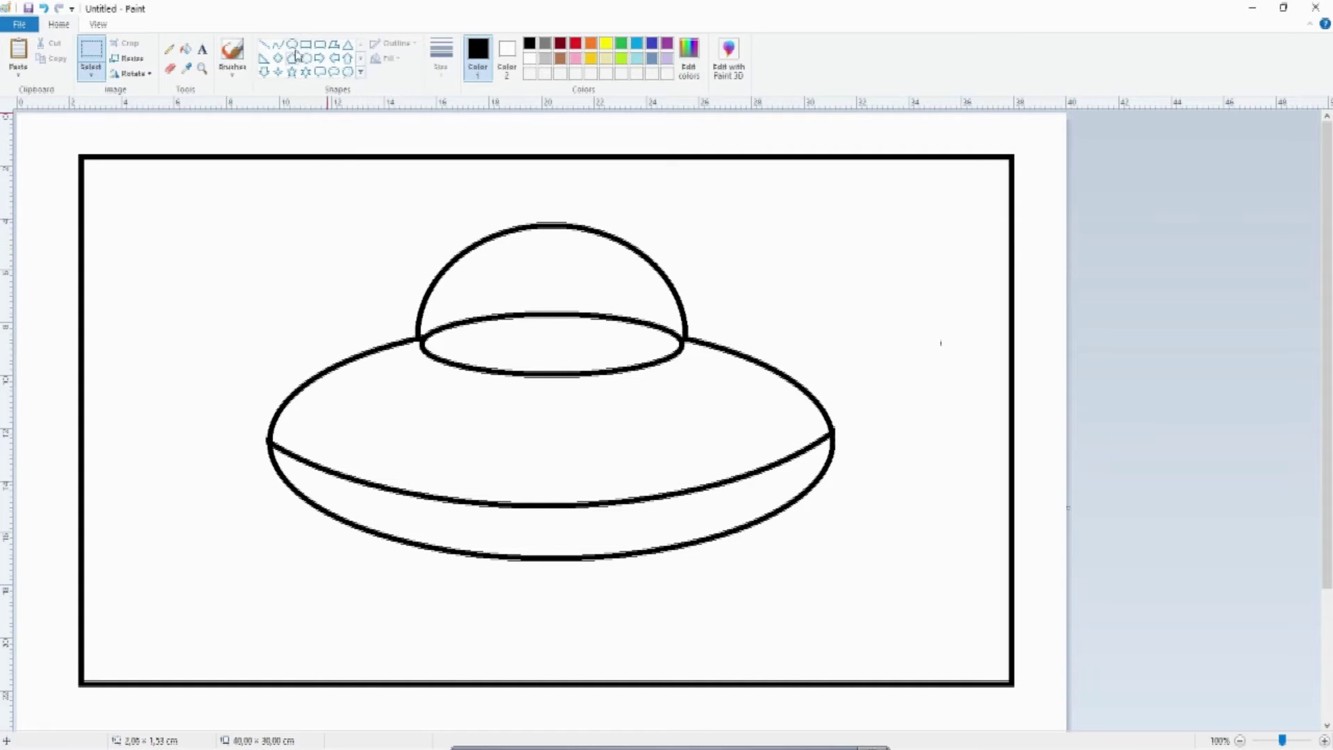
Step: Draw two pointed triangular legs beneath the saucer, one on each side, using pairs of straight lines
{"action": "left_click", "coordinate": [264, 45]}
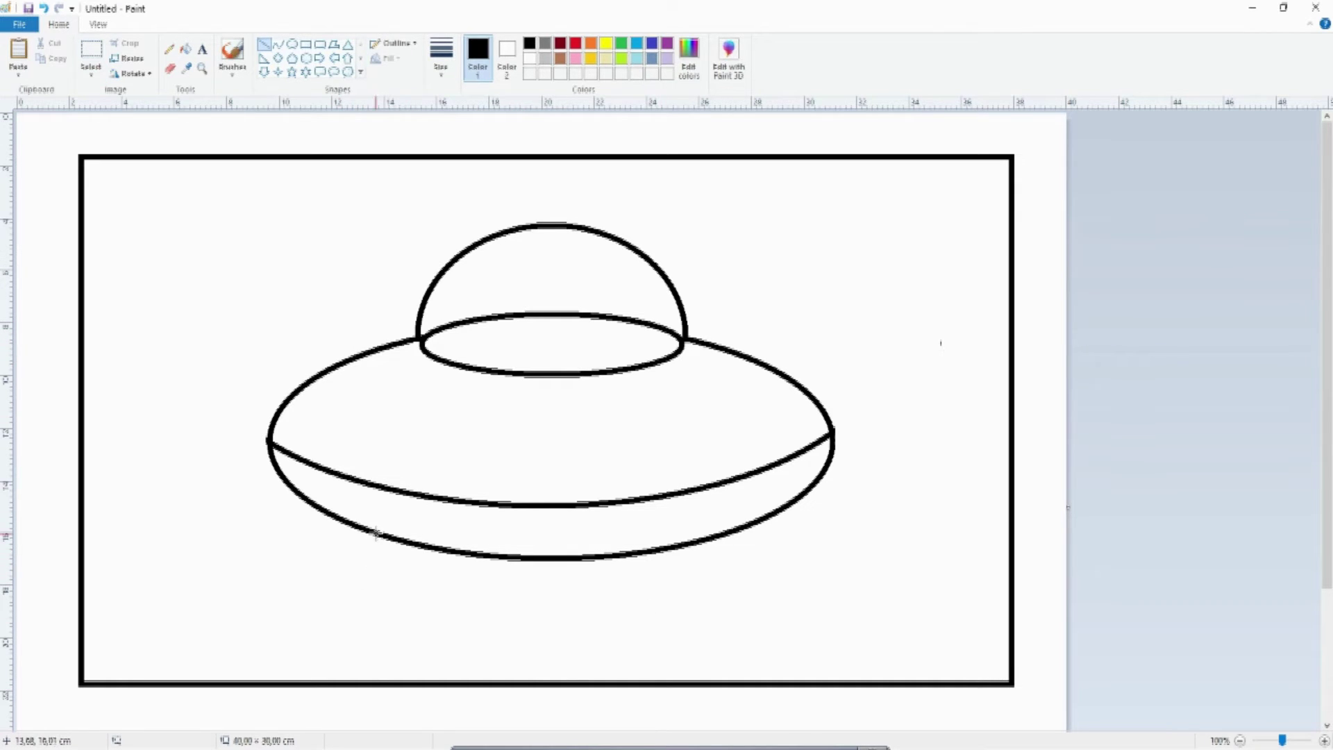
{"action": "left_click_drag", "start_coordinate": [376, 531], "coordinate": [345, 653]}
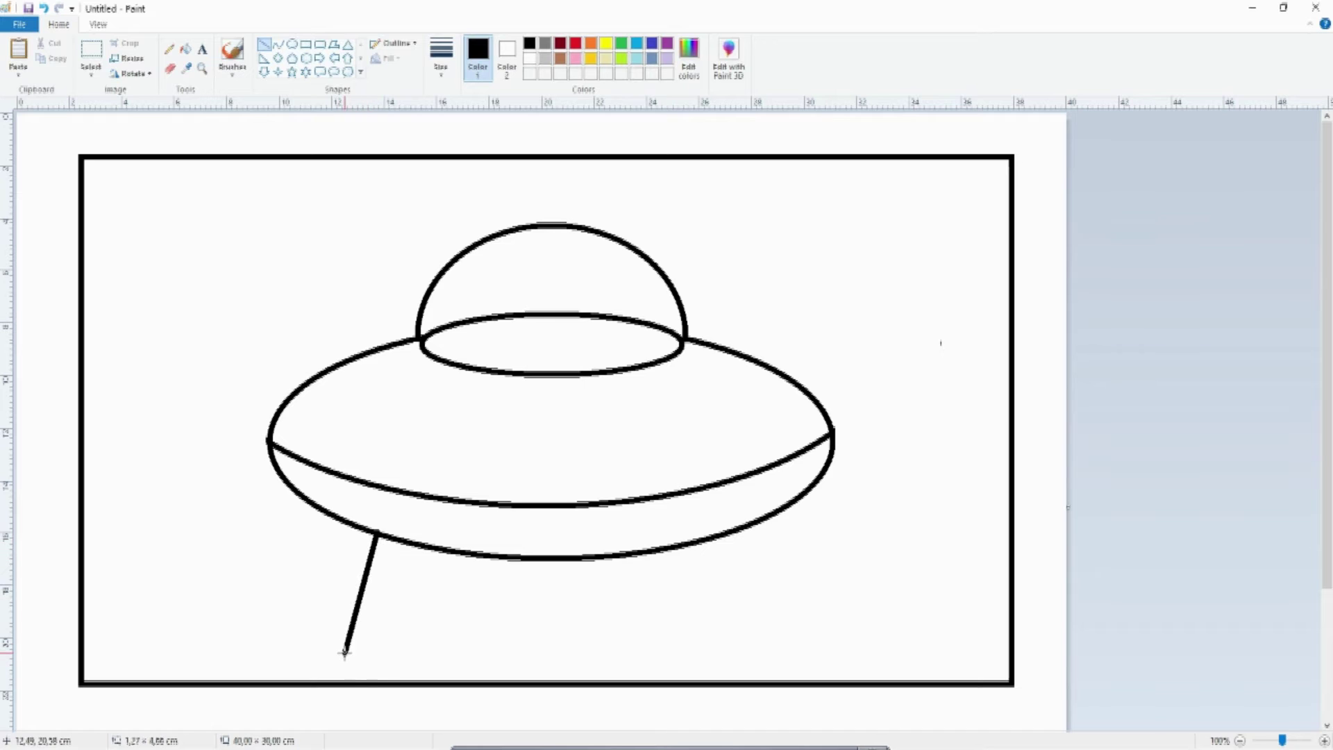
{"action": "mouse_move", "coordinate": [455, 552]}
{"action": "left_mouse_down"}
{"action": "mouse_move", "coordinate": [407, 628]}
{"action": "mouse_move", "coordinate": [345, 653]}
{"action": "left_mouse_up"}
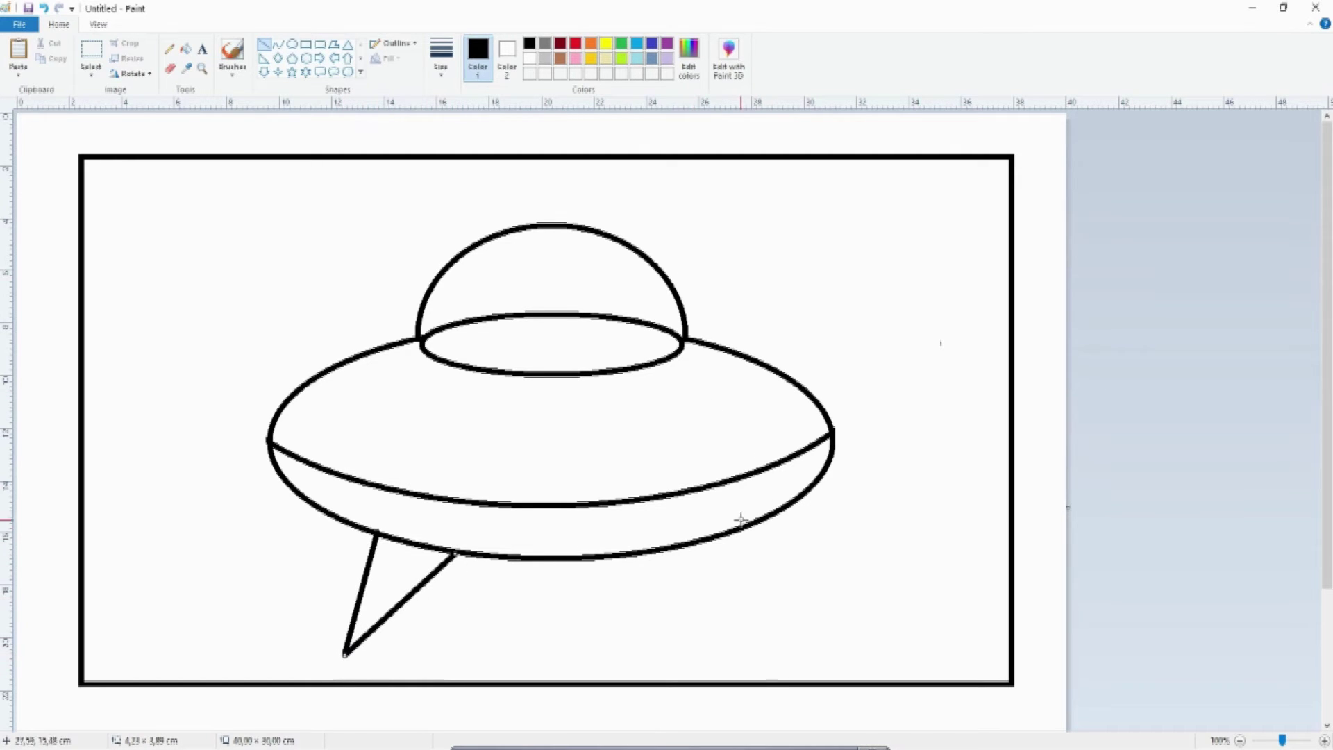
{"action": "left_click_drag", "start_coordinate": [743, 529], "coordinate": [769, 647]}
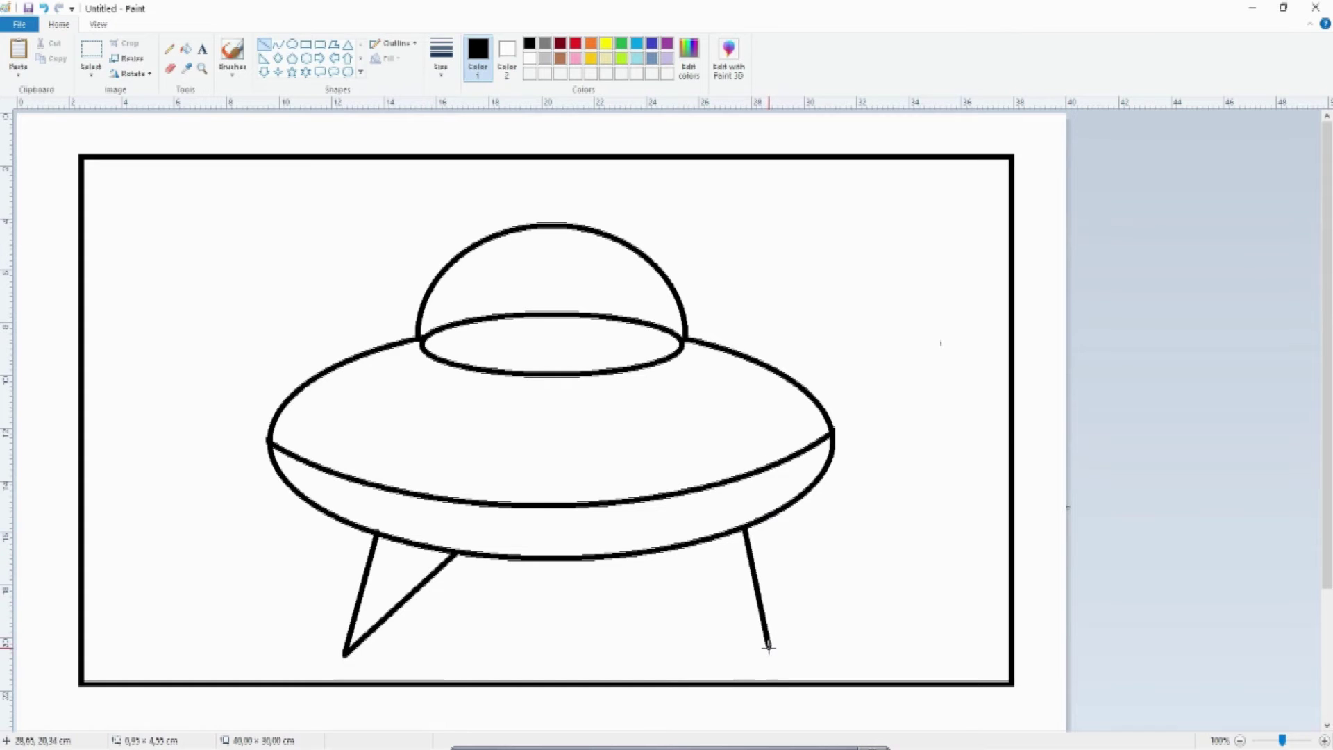
{"action": "left_click_drag", "start_coordinate": [664, 550], "coordinate": [770, 651]}
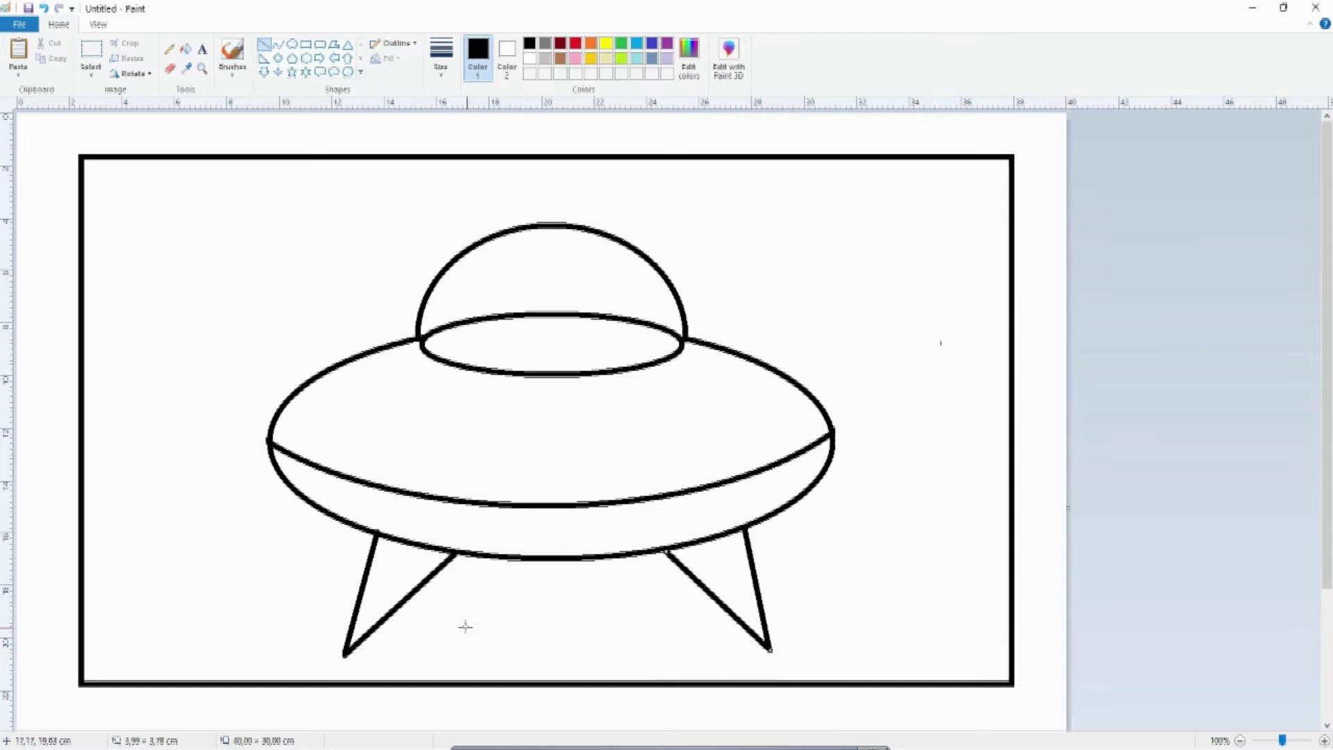
Step: Draw a thruster between the legs from two short slanted lines joined by a bottom curve bowed slightly downward
{"action": "left_click_drag", "start_coordinate": [485, 554], "coordinate": [500, 594]}
{"action": "left_click_drag", "start_coordinate": [643, 554], "coordinate": [626, 595]}
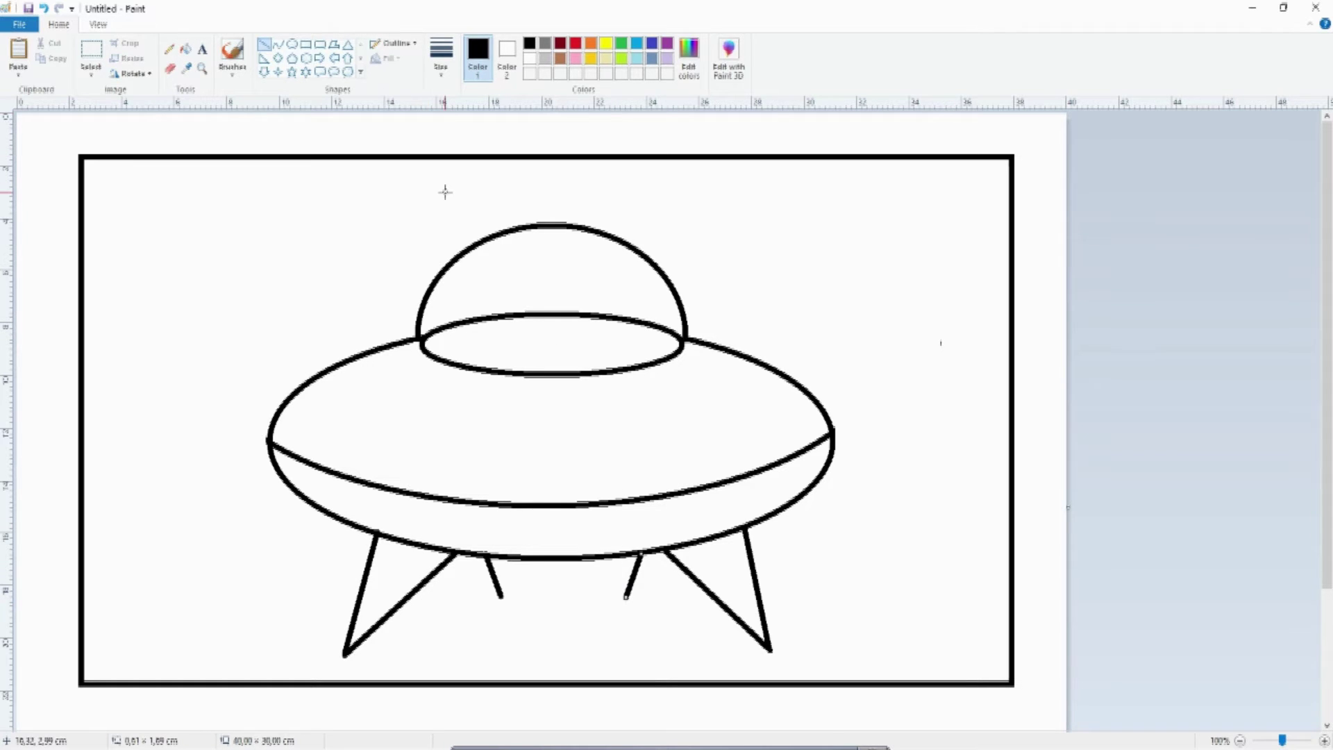
{"action": "left_click", "coordinate": [280, 48]}
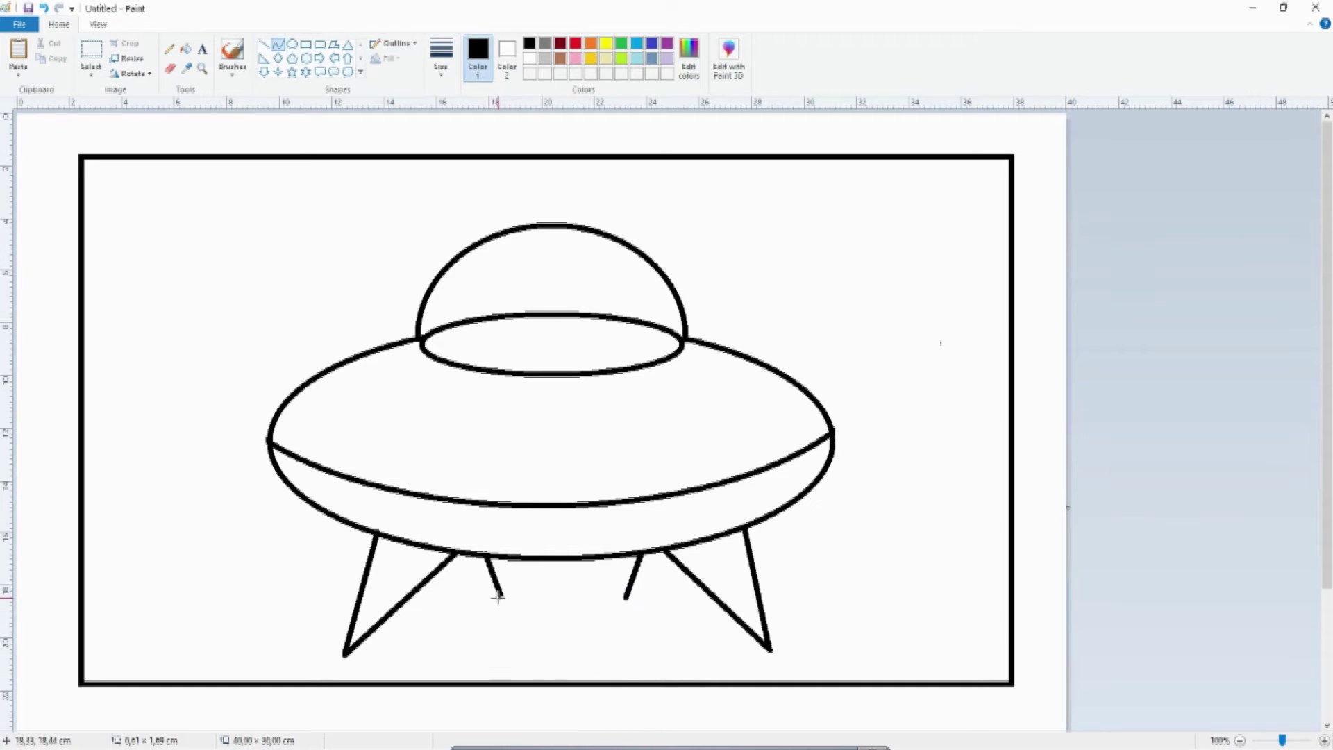
{"action": "left_click_drag", "start_coordinate": [501, 595], "coordinate": [626, 595]}
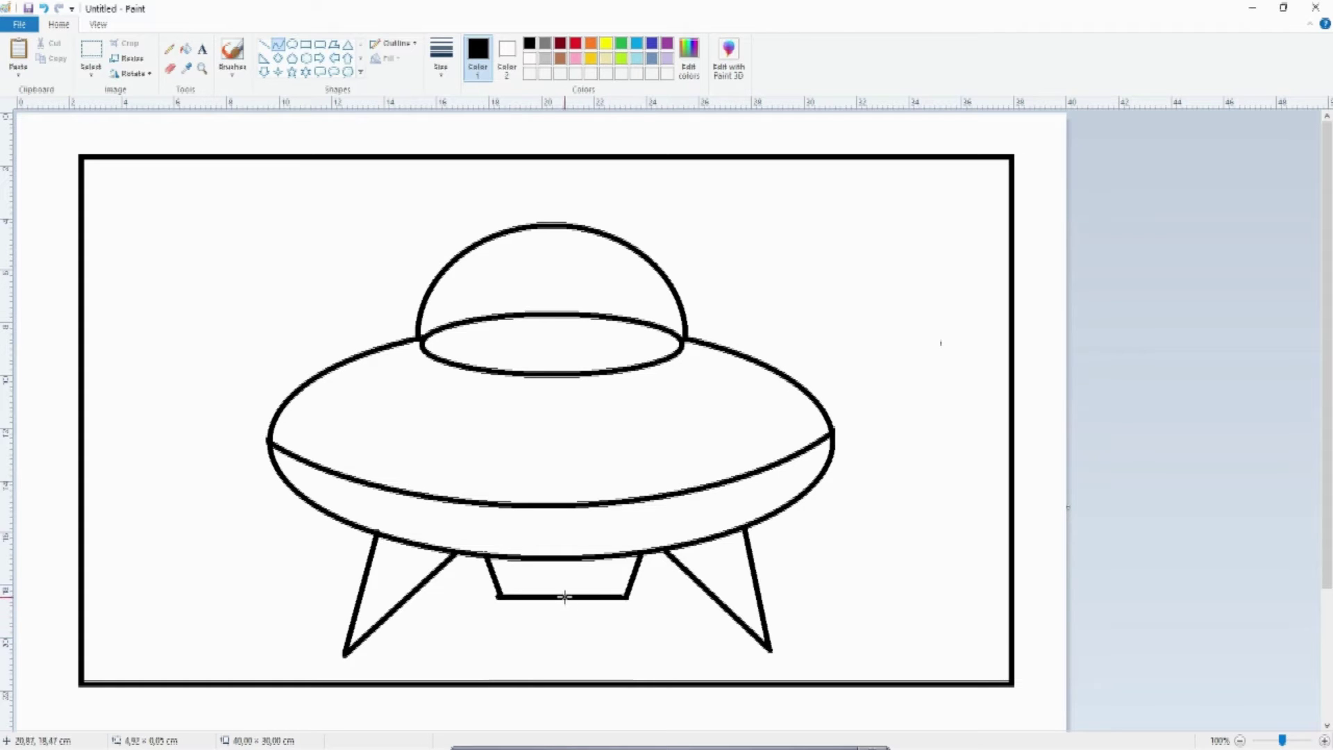
{"action": "left_click_drag", "start_coordinate": [562, 595], "coordinate": [565, 609]}
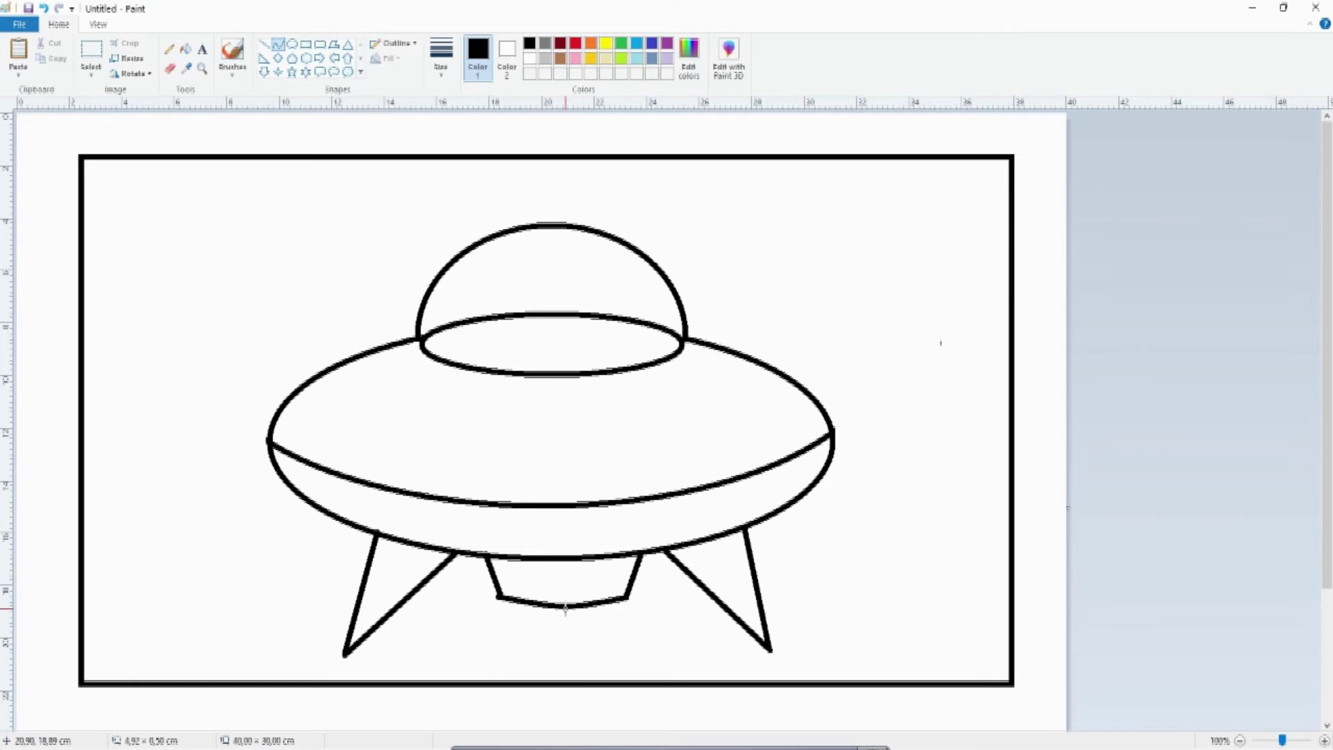
{"action": "left_click", "coordinate": [644, 655]}
Step: Draw an oval about 14.5 by 14.9 cm with the thinnest outline, its right edge passing through the middle of the dome and saucer
{"action": "left_click", "coordinate": [293, 45]}
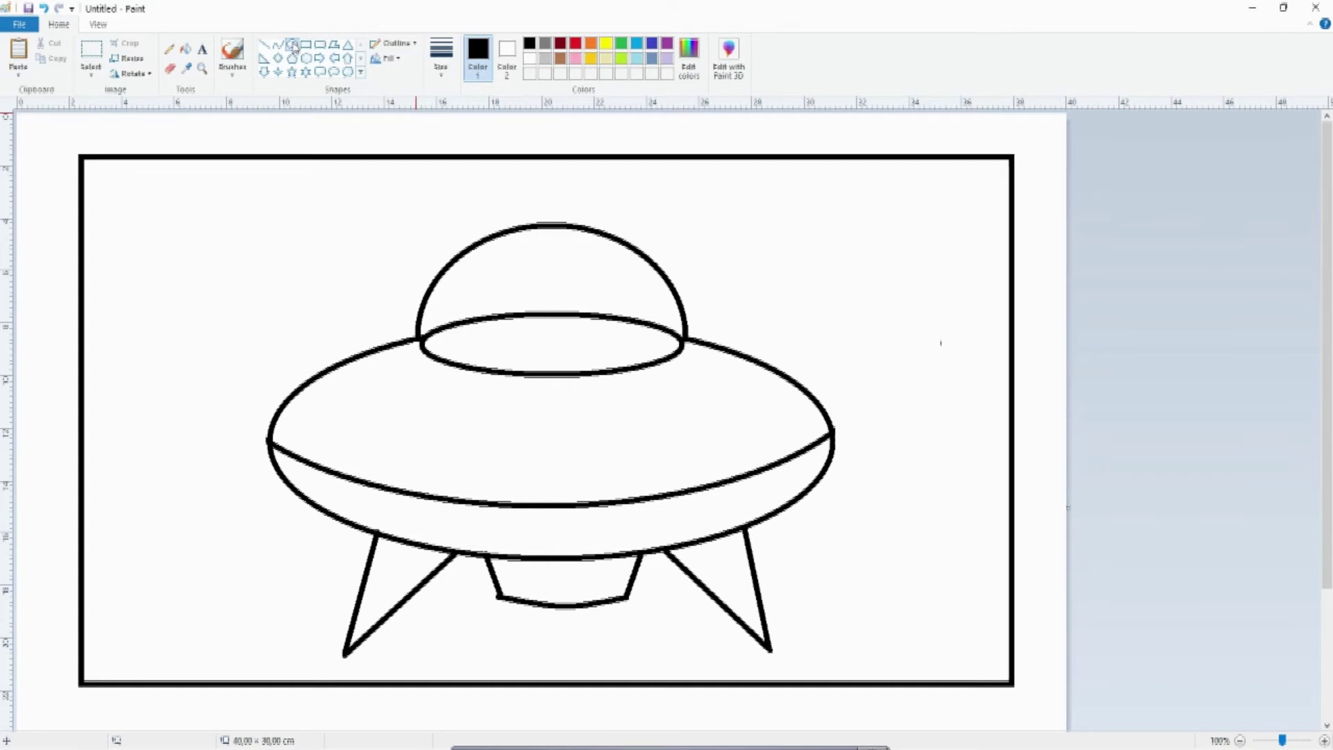
{"action": "left_click", "coordinate": [445, 66]}
{"action": "left_click", "coordinate": [410, 111]}
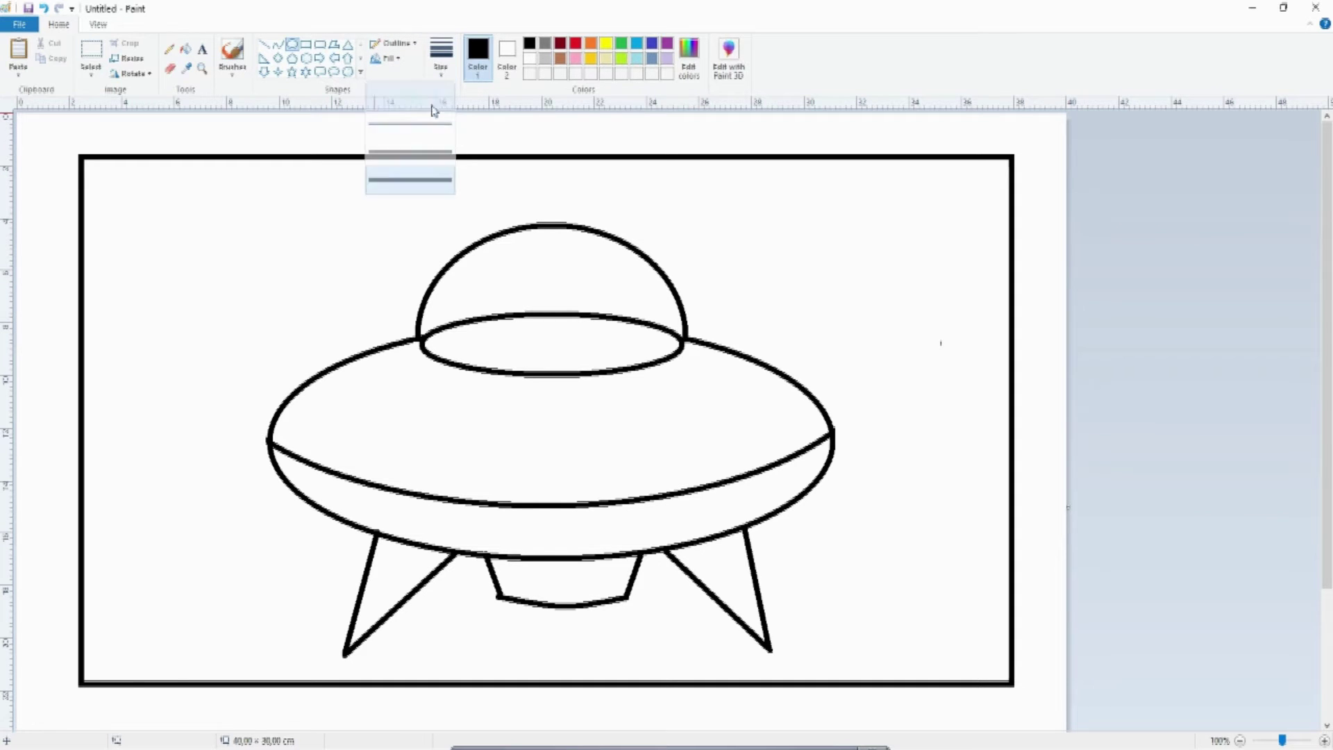
{"action": "left_click_drag", "start_coordinate": [173, 181], "coordinate": [553, 572]}
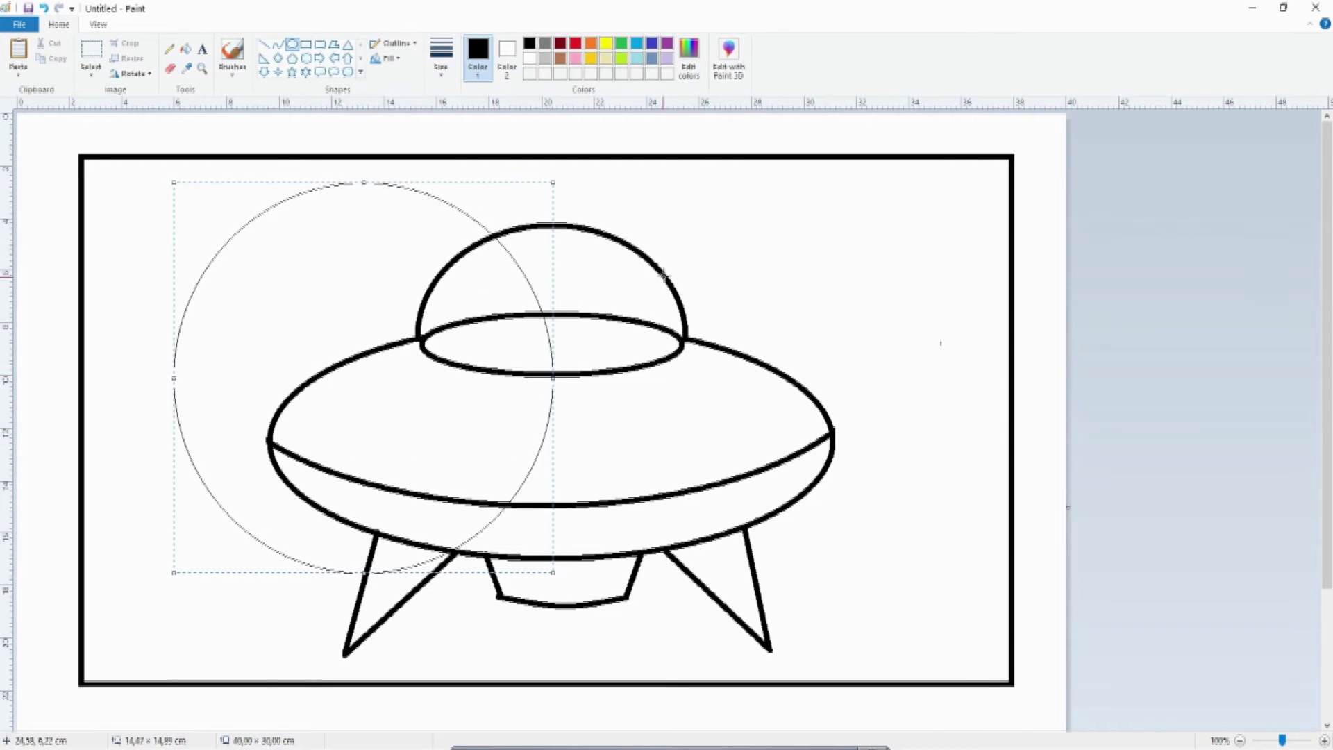
Step: Draw a second thin oval about 15.8 by 17.1 cm, its right edge crossing the right part of the dome and saucer
{"action": "left_click", "coordinate": [321, 150]}
{"action": "mouse_move", "coordinate": [229, 170]}
{"action": "left_mouse_down"}
{"action": "mouse_move", "coordinate": [628, 587]}
{"action": "mouse_move", "coordinate": [642, 619]}
{"action": "left_mouse_up"}
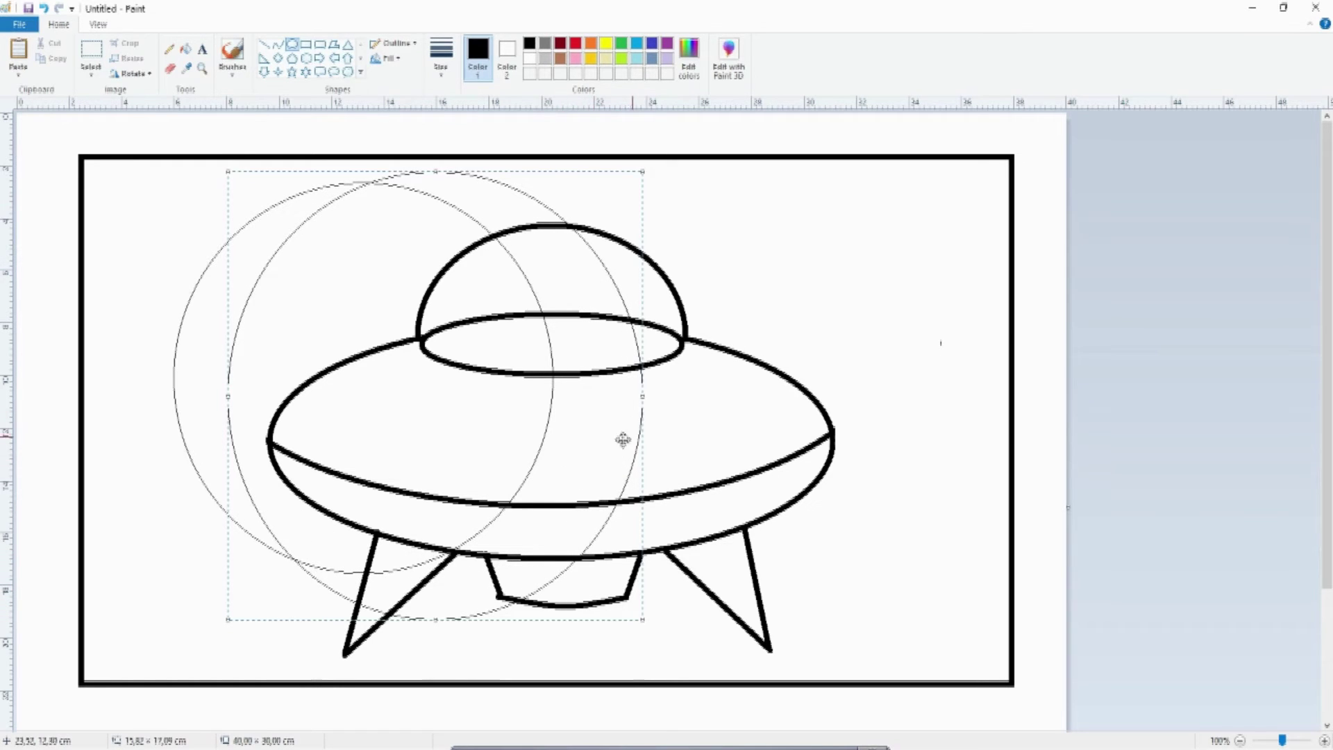
{"action": "left_click", "coordinate": [829, 298]}
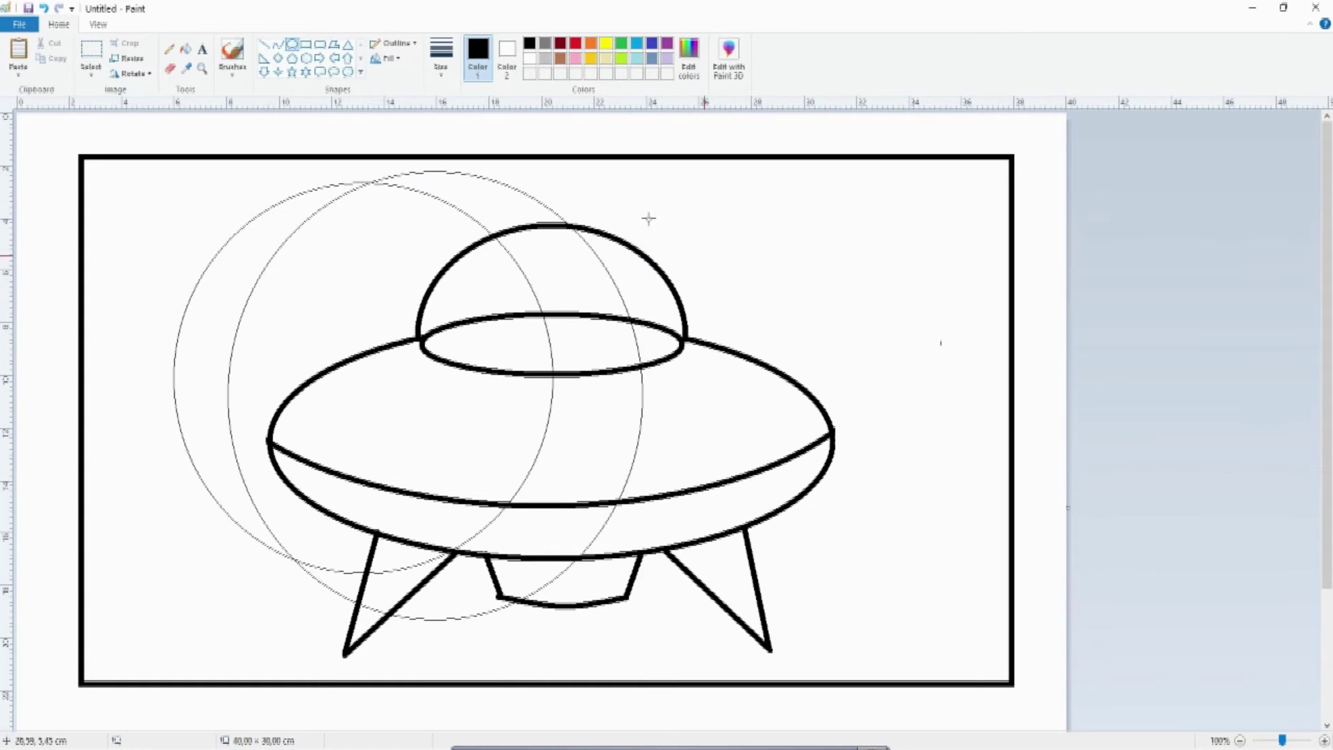
Step: Delete the parts of both thin ovals lying outside the saucer's left end and left of the left leg
{"action": "left_click", "coordinate": [91, 55]}
{"action": "left_click_drag", "start_coordinate": [127, 186], "coordinate": [262, 608]}
{"action": "key", "text": "Delete"}
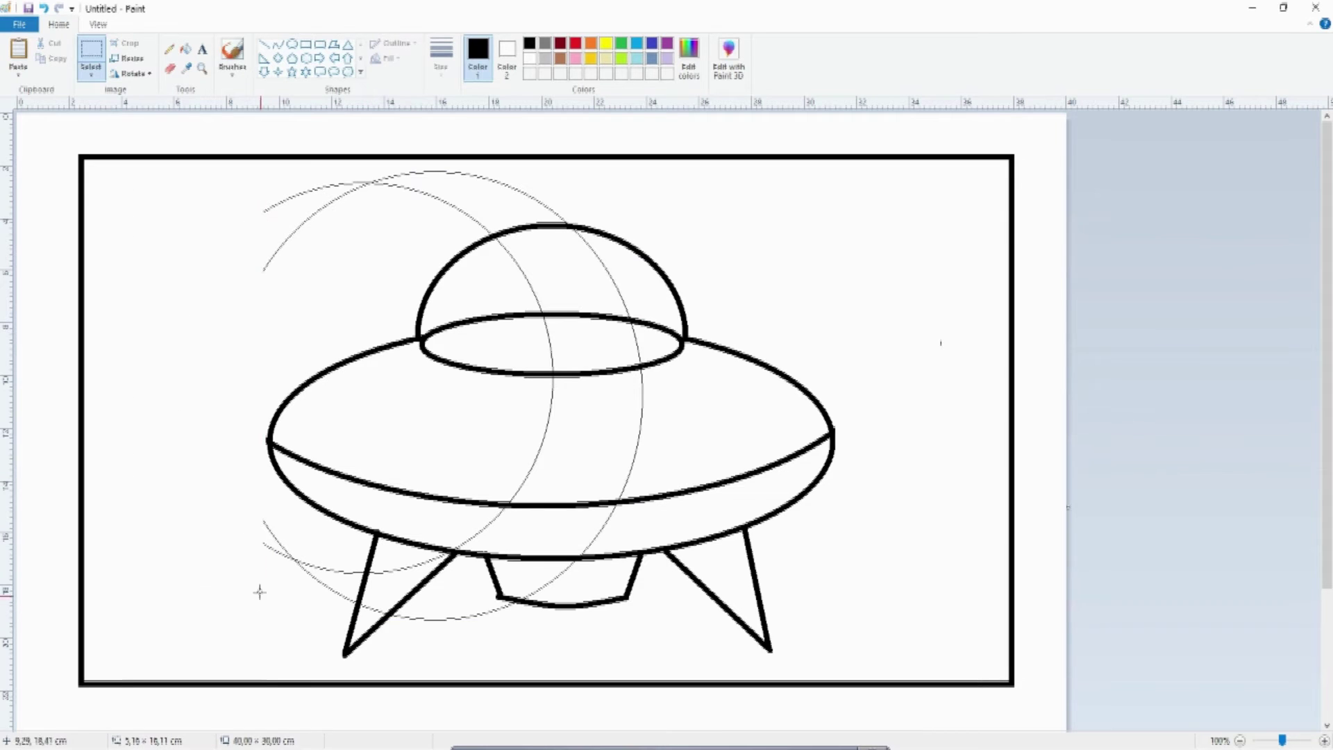
{"action": "left_click_drag", "start_coordinate": [240, 511], "coordinate": [299, 585]}
{"action": "key", "text": "Delete"}
{"action": "mouse_move", "coordinate": [274, 535]}
{"action": "left_mouse_down"}
{"action": "mouse_move", "coordinate": [315, 595]}
{"action": "mouse_move", "coordinate": [342, 602]}
{"action": "left_mouse_up"}
{"action": "key", "text": "Delete"}
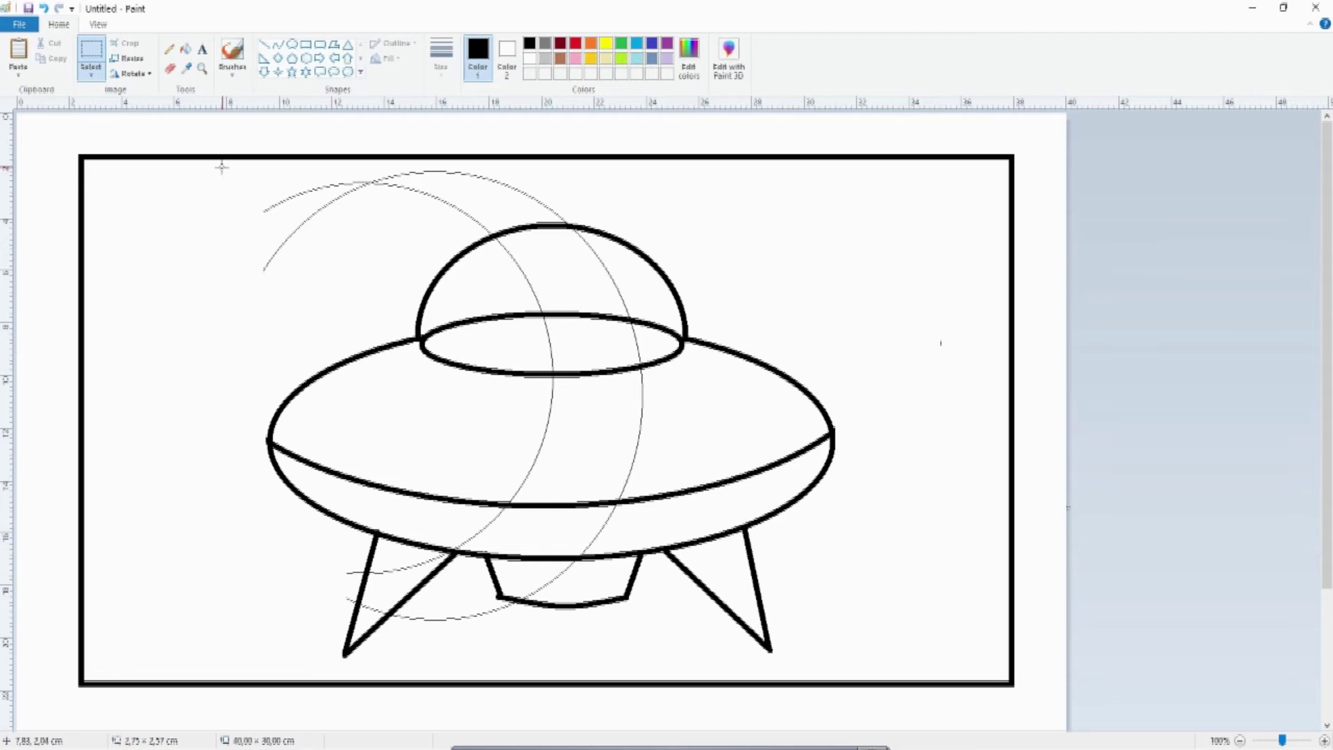
Step: Delete the thin arcs above the dome, between the left leg and thruster, and just outside the left leg
{"action": "left_click_drag", "start_coordinate": [221, 168], "coordinate": [408, 267]}
{"action": "key", "text": "Delete"}
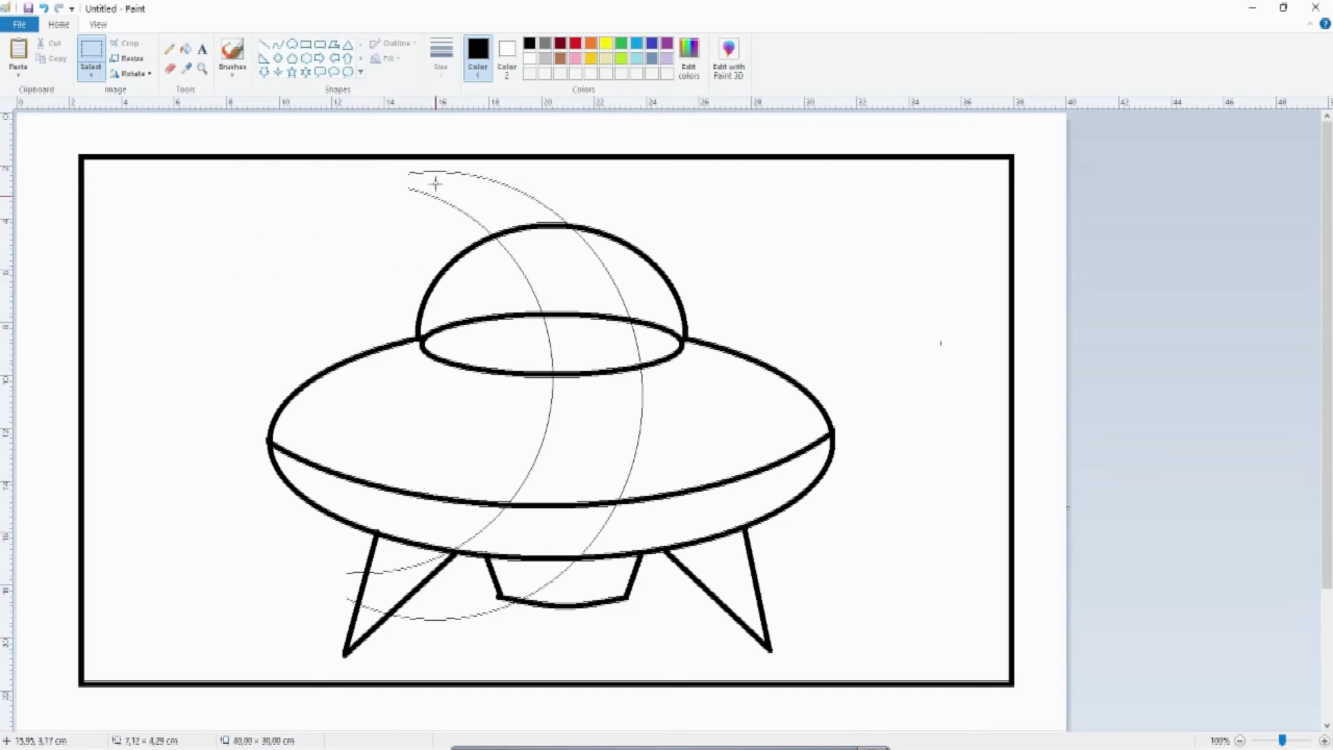
{"action": "left_click_drag", "start_coordinate": [387, 165], "coordinate": [572, 221]}
{"action": "key", "text": "Delete"}
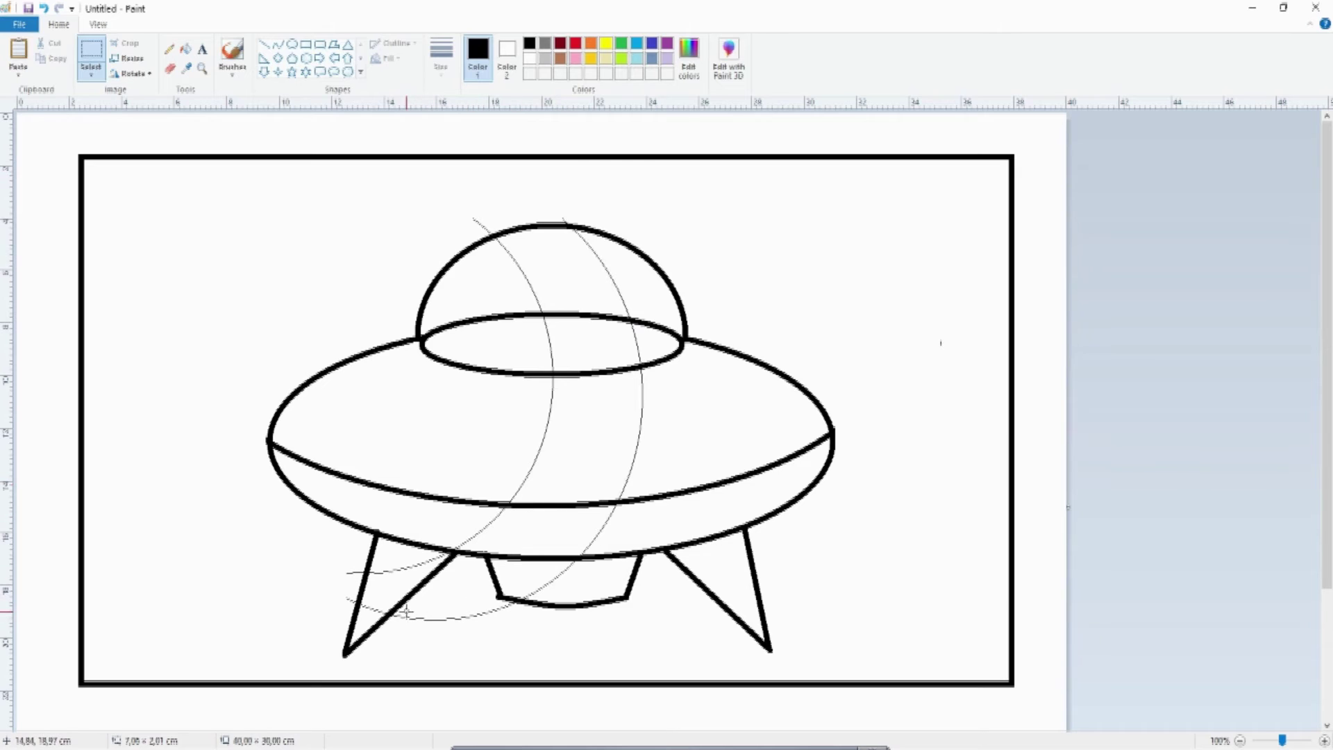
{"action": "mouse_move", "coordinate": [406, 611]}
{"action": "left_mouse_down"}
{"action": "mouse_move", "coordinate": [477, 625]}
{"action": "mouse_move", "coordinate": [488, 643]}
{"action": "left_mouse_up"}
{"action": "key", "text": "Delete"}
{"action": "left_click_drag", "start_coordinate": [332, 557], "coordinate": [347, 603]}
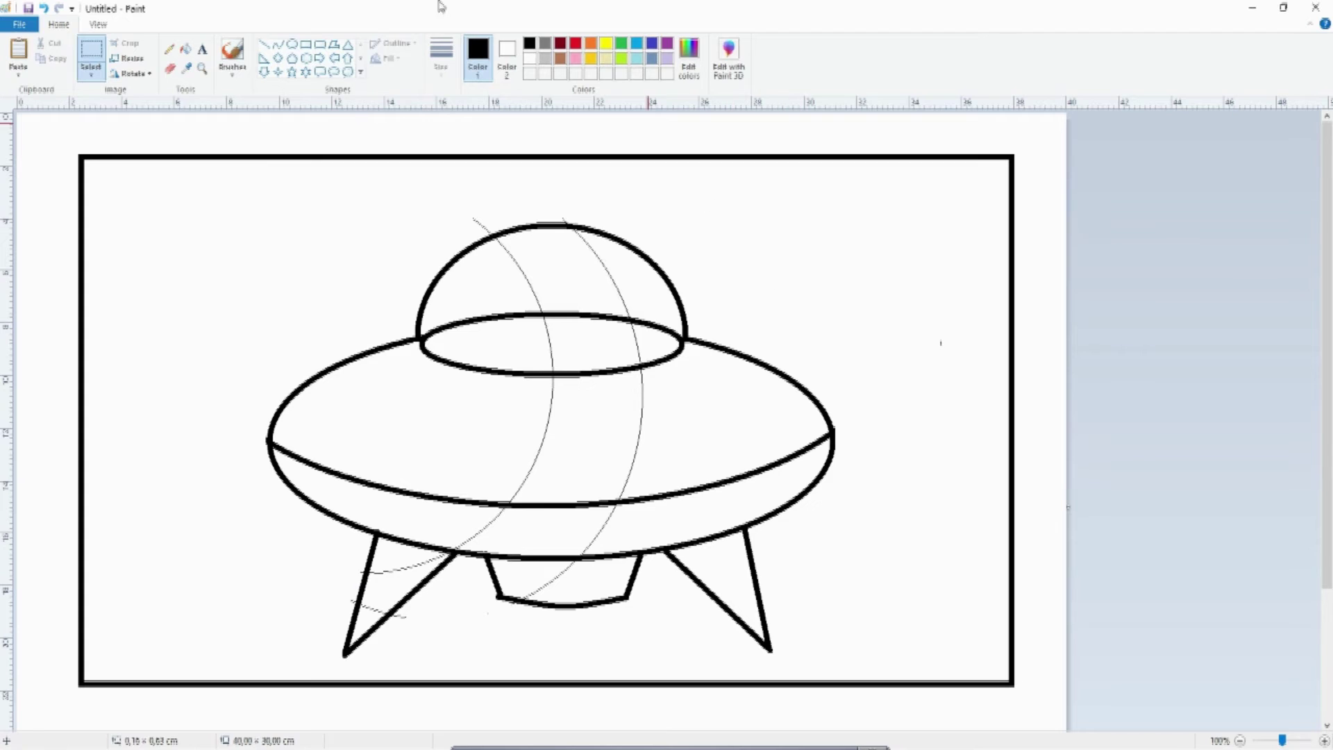
Step: Fill the saucer's upper hull with red in the left section and a custom magenta of hue 215 in the middle section
{"action": "left_click", "coordinate": [186, 47]}
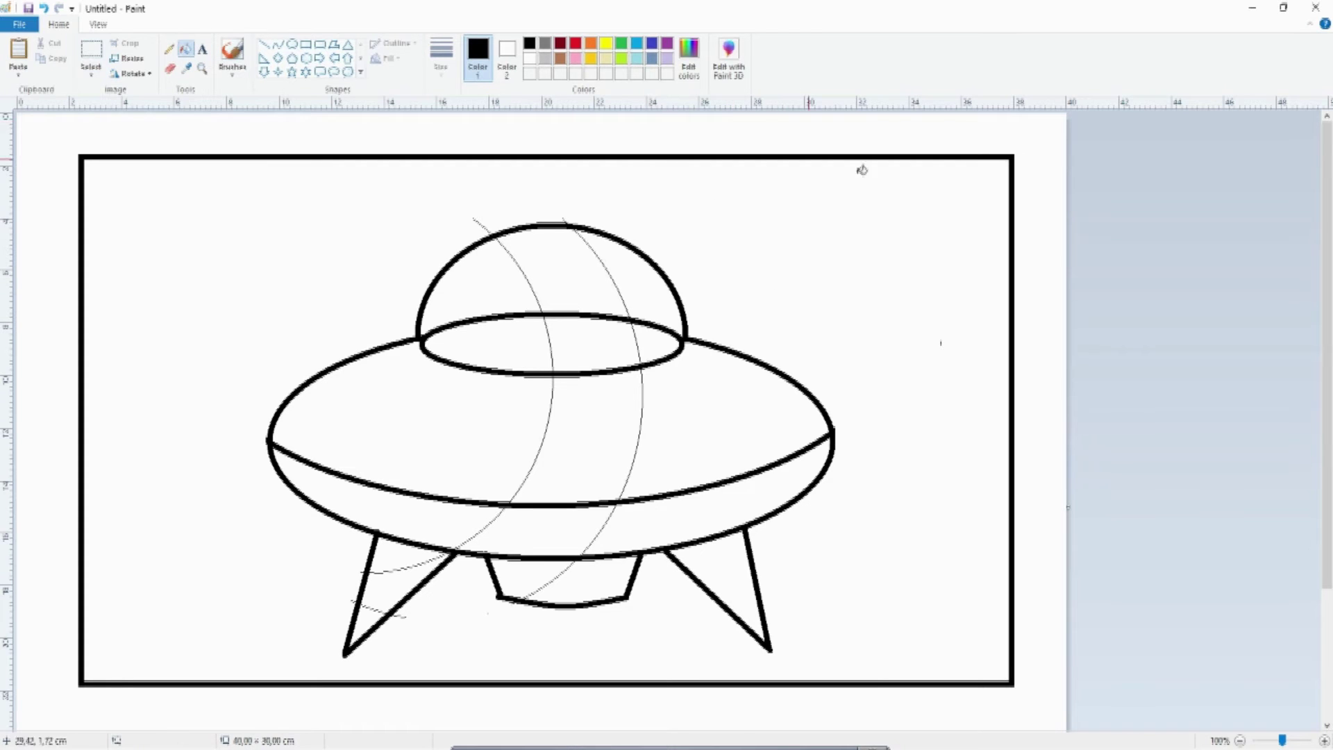
{"action": "left_click", "coordinate": [575, 43]}
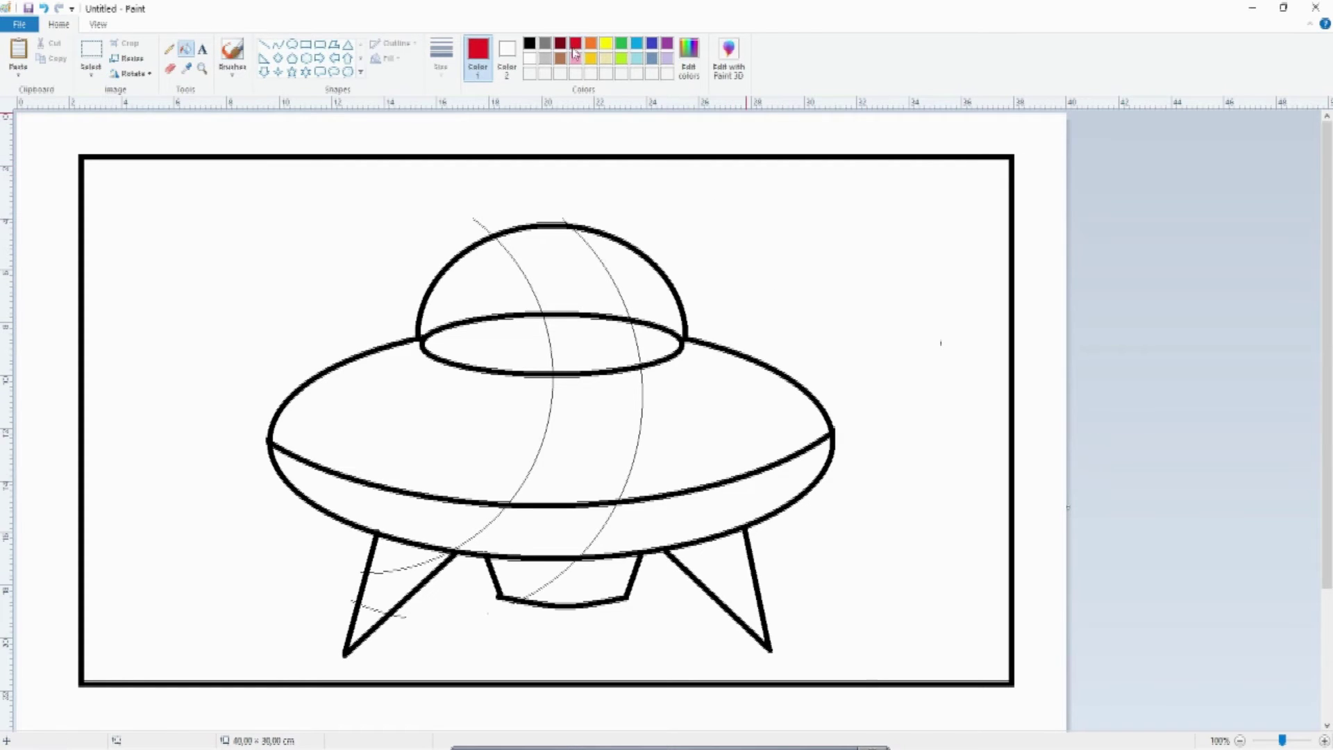
{"action": "left_click", "coordinate": [436, 418]}
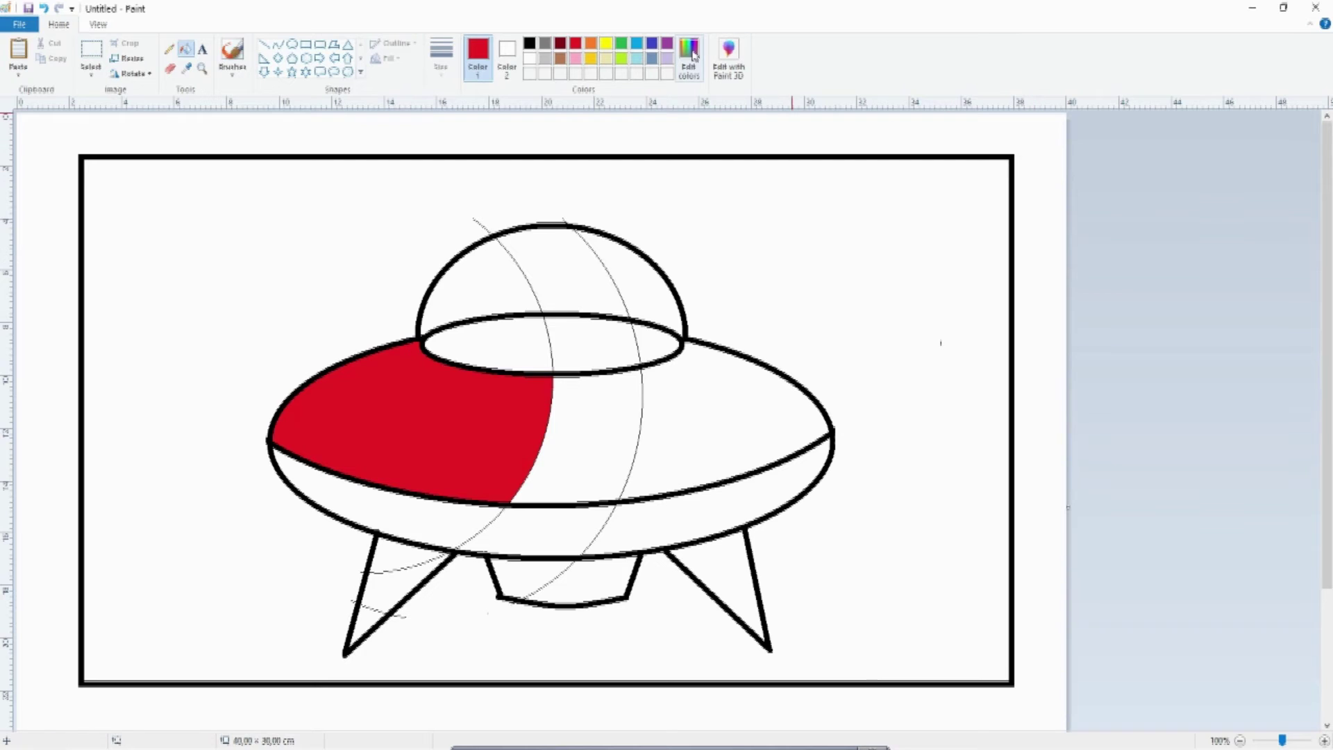
{"action": "left_click", "coordinate": [691, 52]}
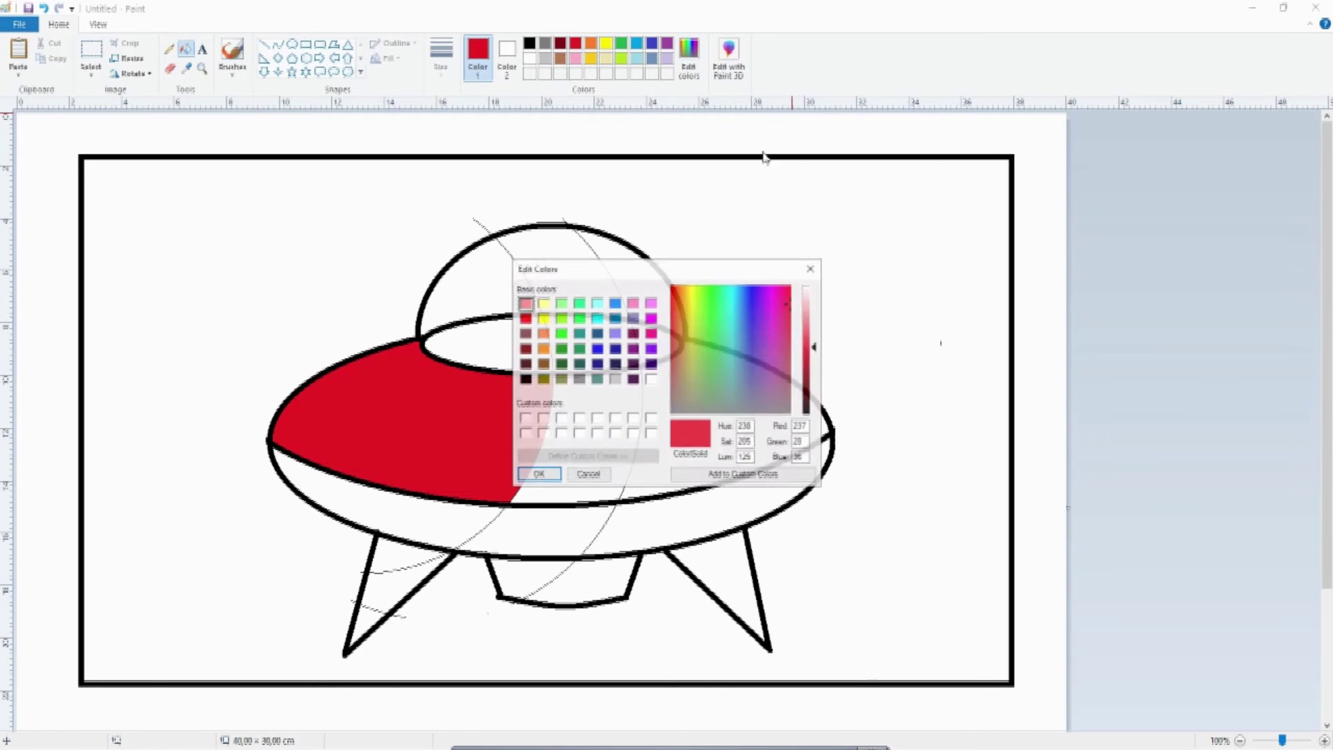
{"action": "left_click", "coordinate": [780, 300]}
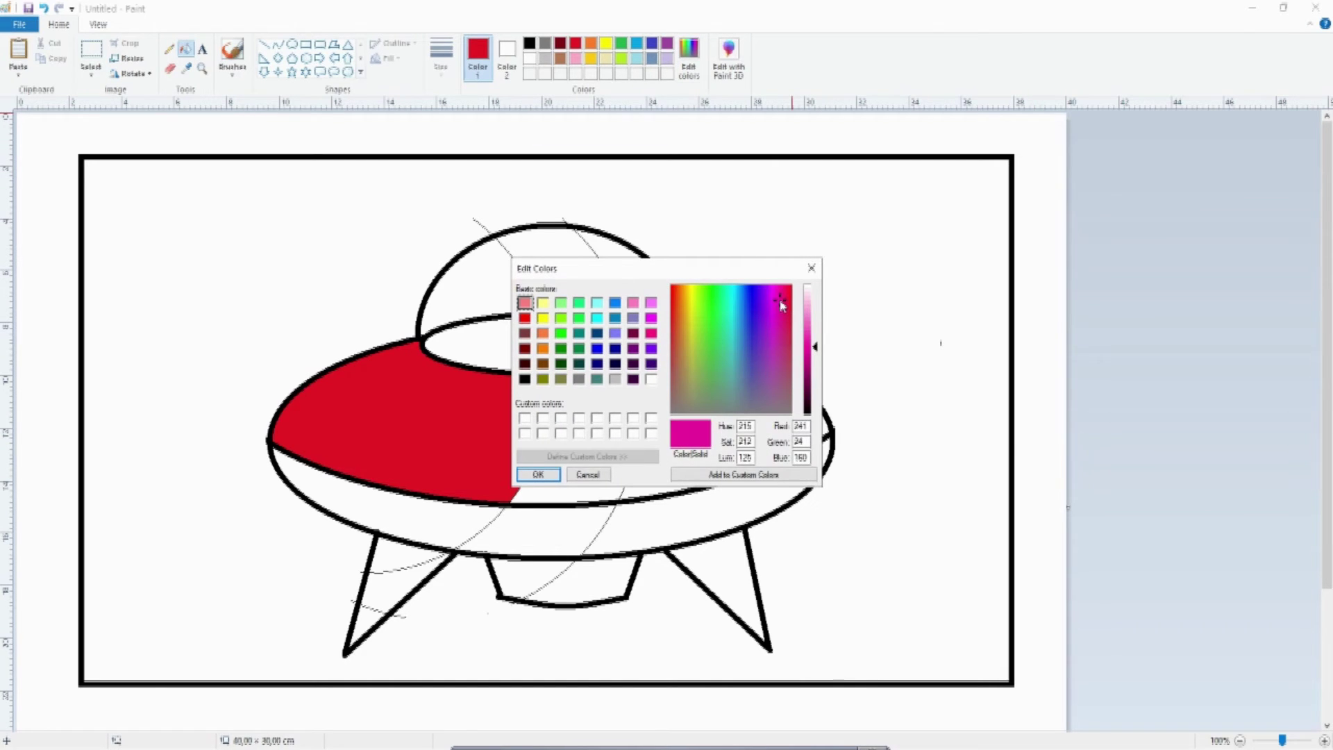
{"action": "left_click", "coordinate": [539, 476]}
{"action": "left_click", "coordinate": [599, 447]}
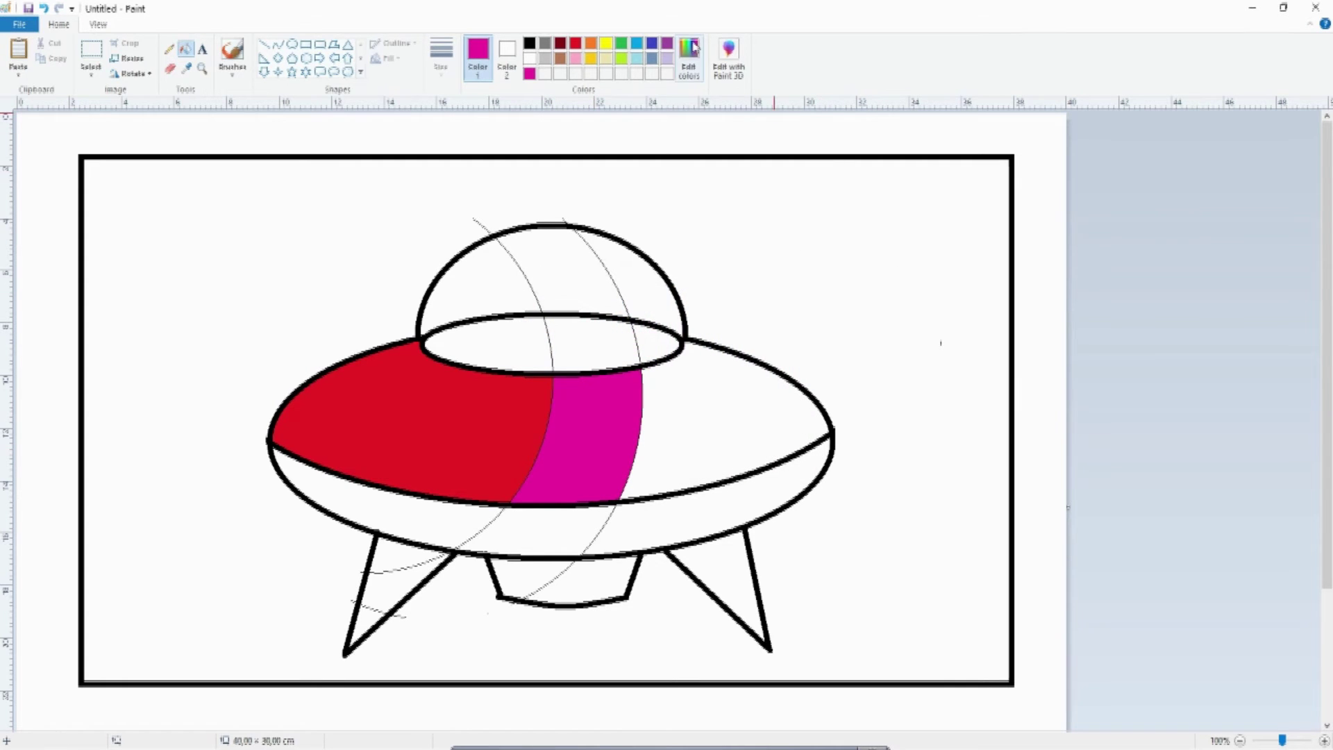
Step: Lighten the magenta to luminosity 175 and fill the right section of the saucer's upper hull with it
{"action": "left_click", "coordinate": [690, 50]}
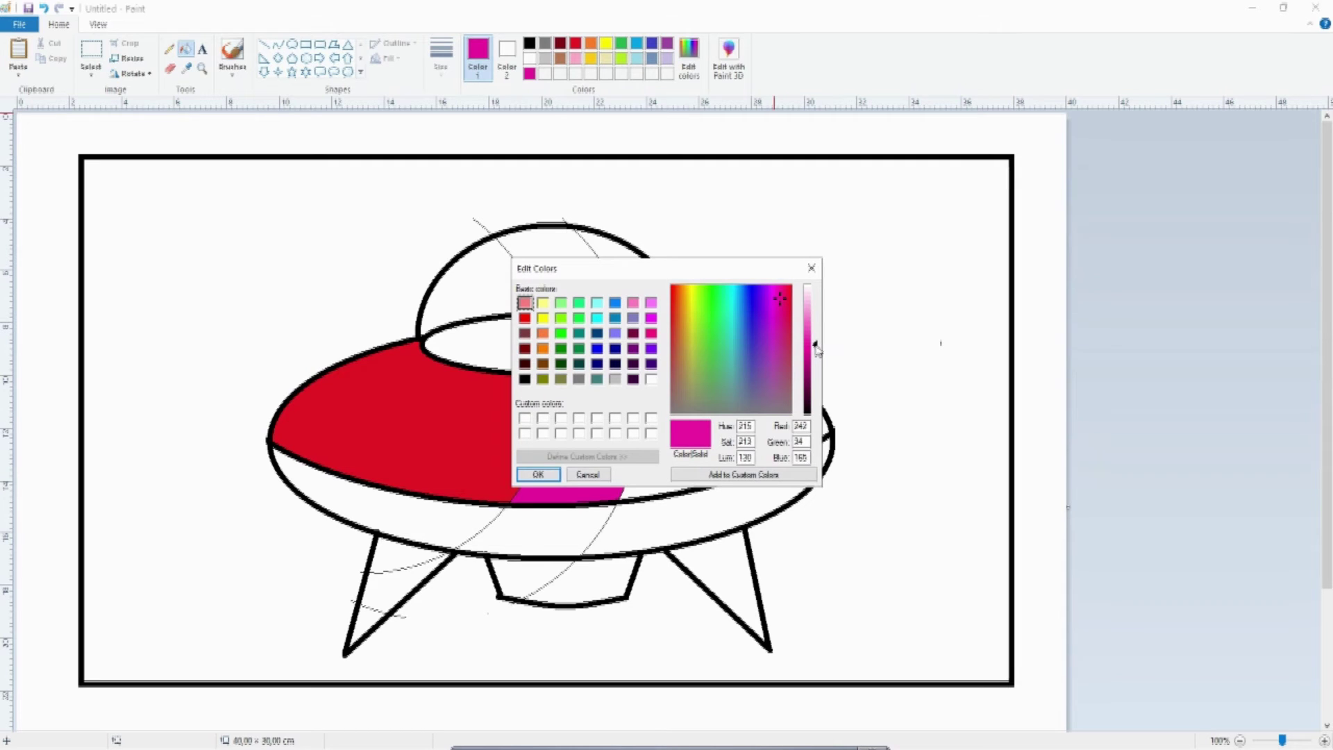
{"action": "left_click_drag", "start_coordinate": [817, 351], "coordinate": [820, 327]}
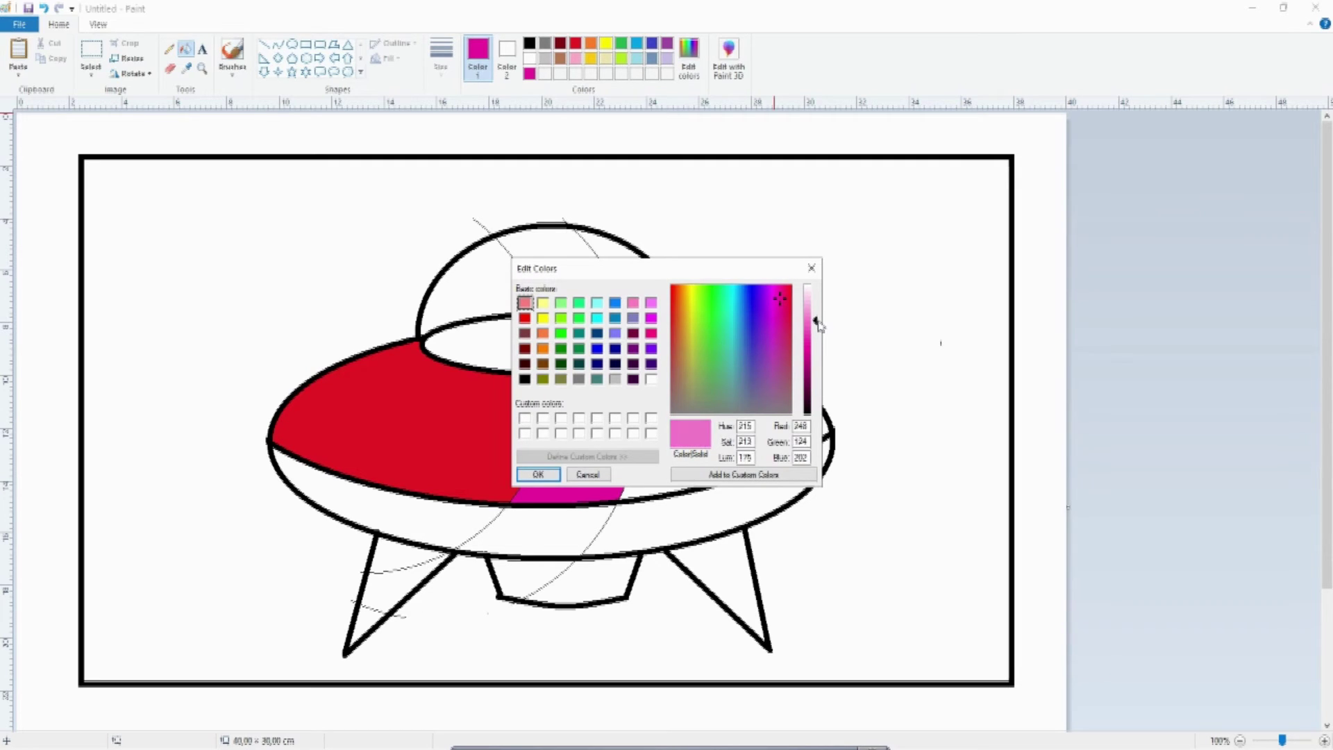
{"action": "left_click", "coordinate": [538, 475]}
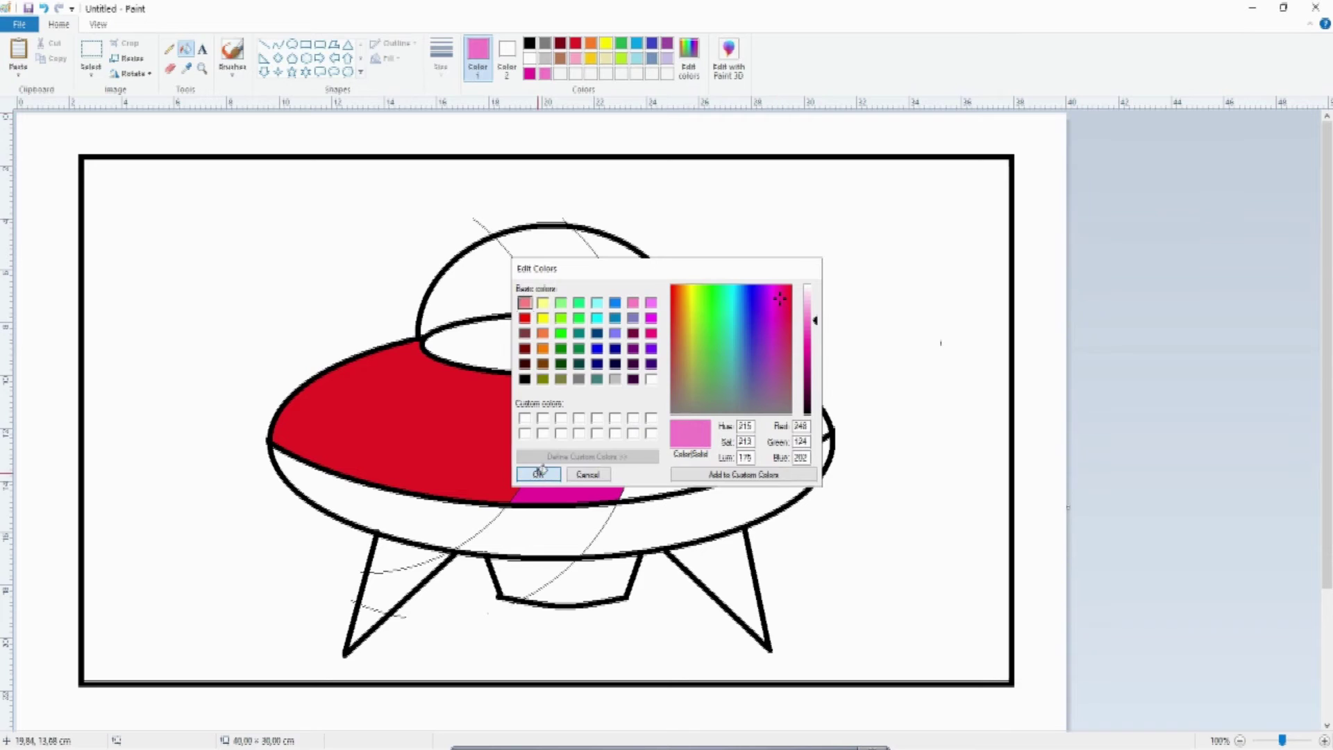
{"action": "left_click", "coordinate": [705, 412]}
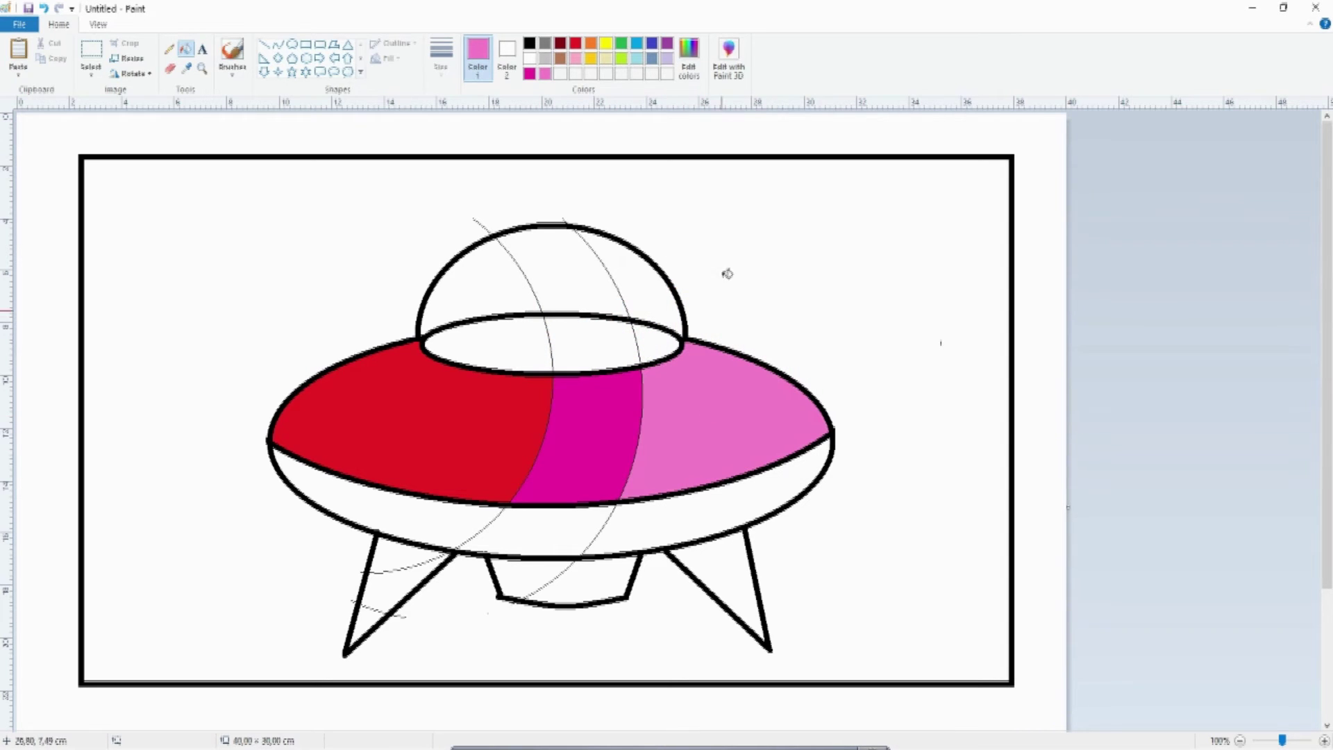
Step: Fill the saucer's lower rim with light grey in the left section and a lighter grey of RGB 211 in the middle section
{"action": "left_click", "coordinate": [550, 60]}
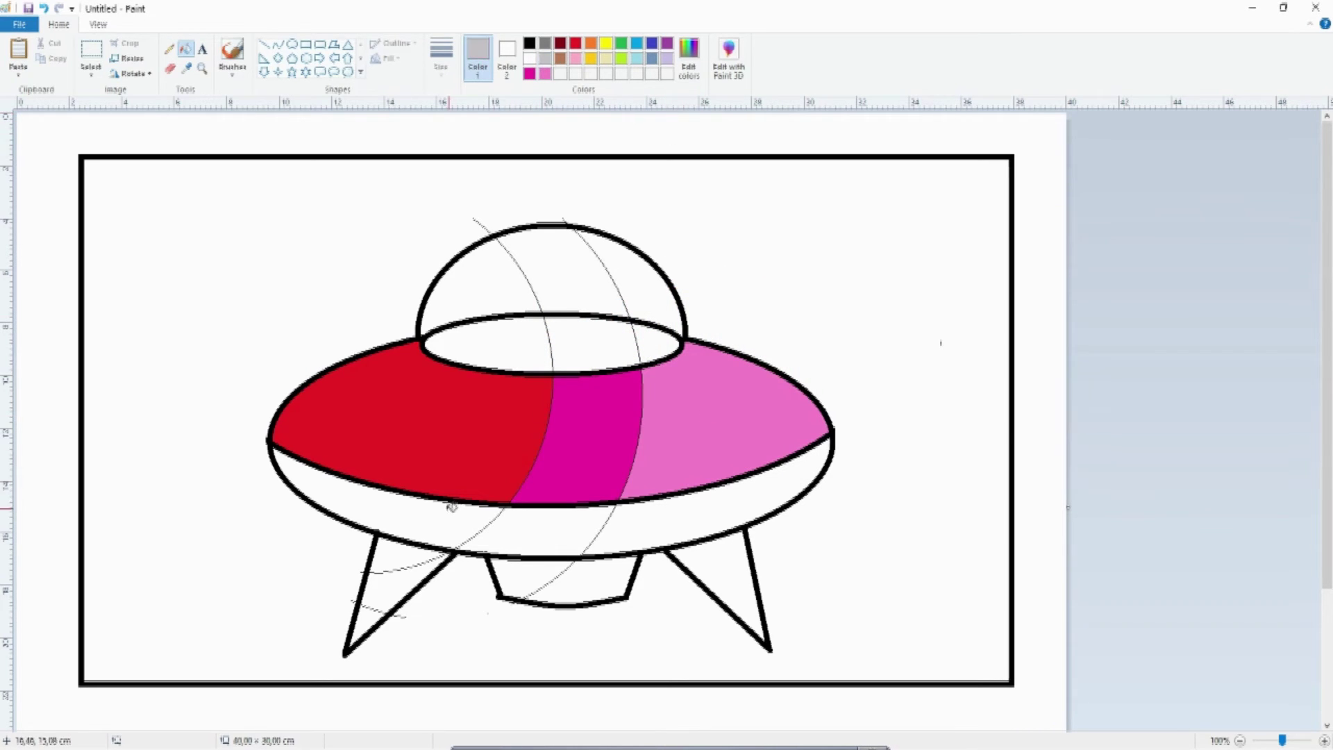
{"action": "left_click", "coordinate": [451, 510]}
{"action": "left_click", "coordinate": [696, 55]}
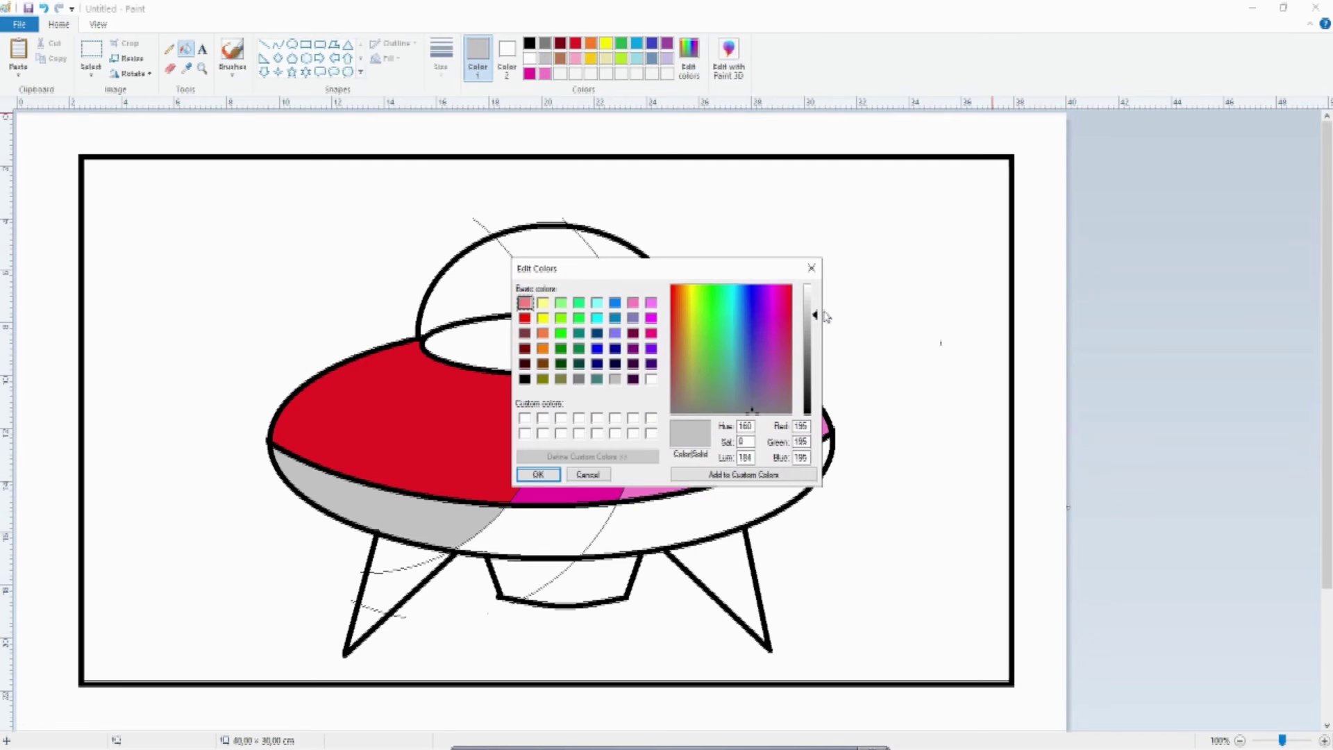
{"action": "left_click_drag", "start_coordinate": [815, 319], "coordinate": [815, 311]}
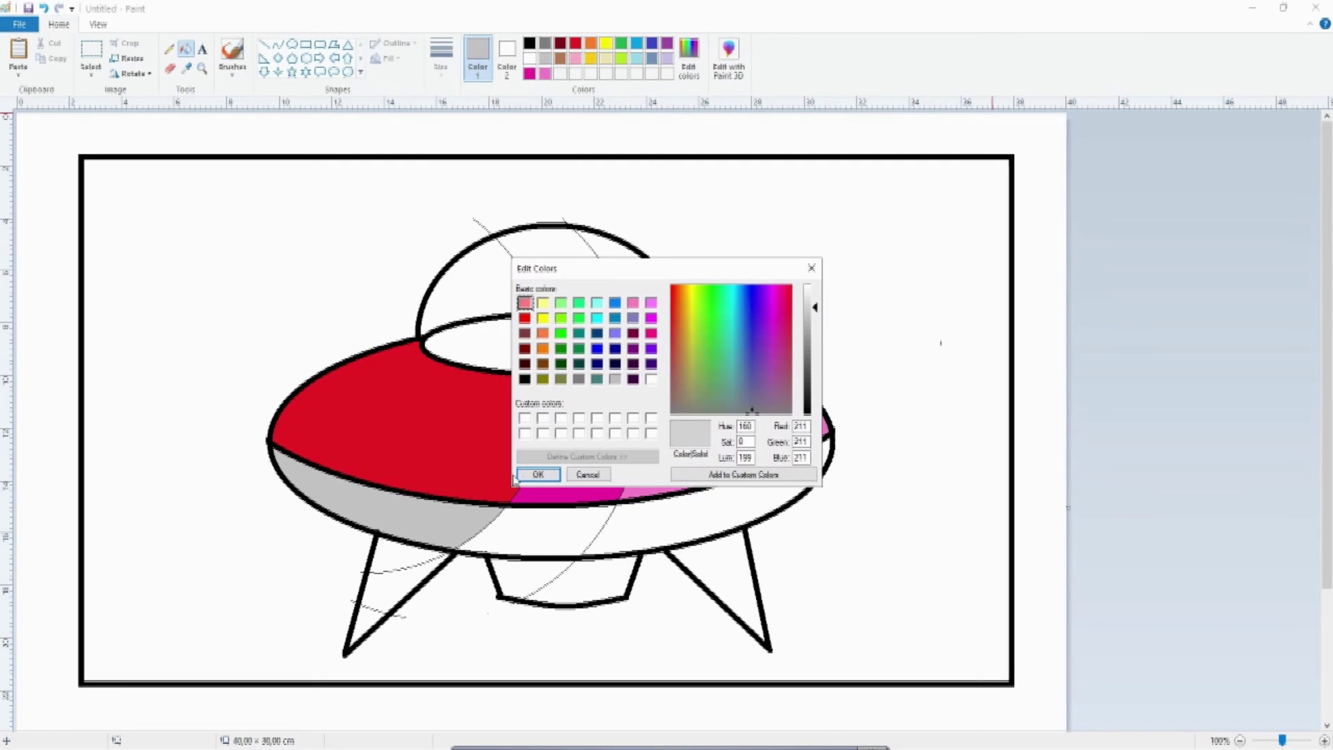
{"action": "left_click", "coordinate": [538, 474]}
{"action": "left_click", "coordinate": [574, 518]}
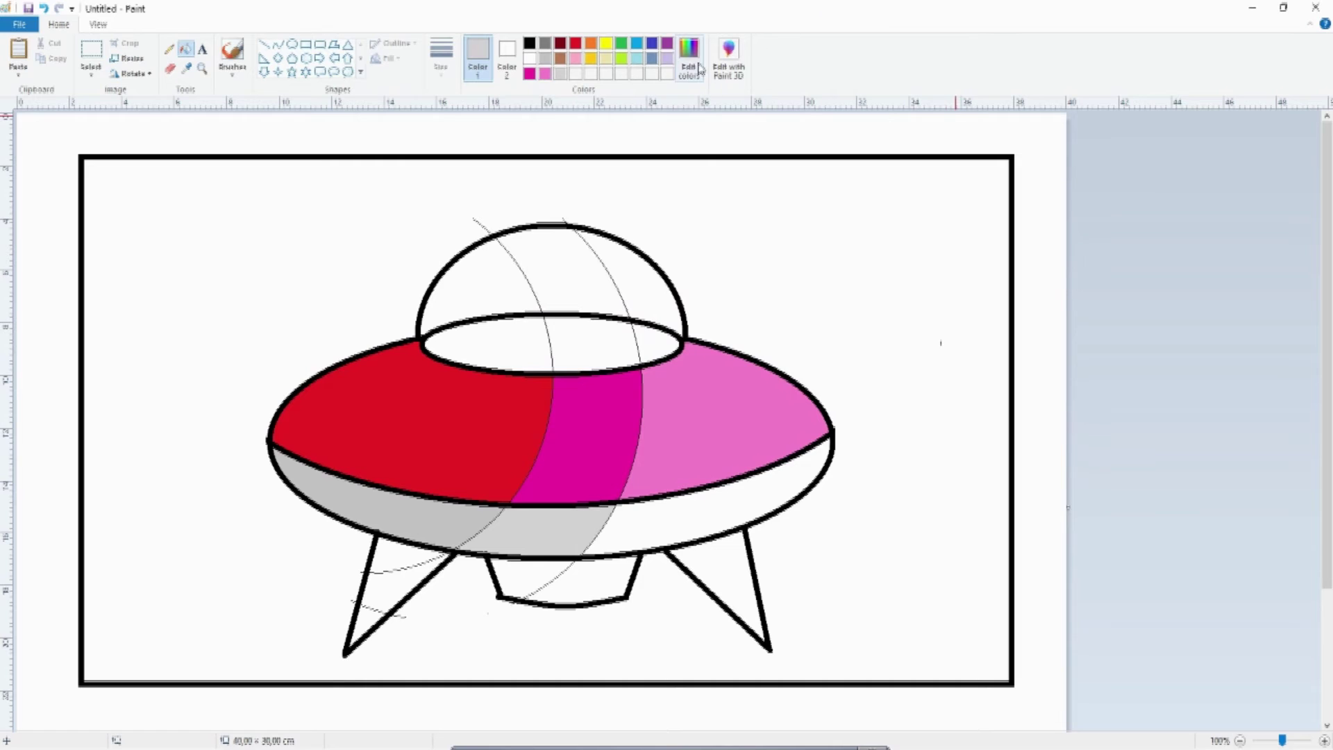
Step: Lighten the grey to RGB 223 and fill the right section of the saucer's lower rim with it
{"action": "left_click", "coordinate": [696, 59]}
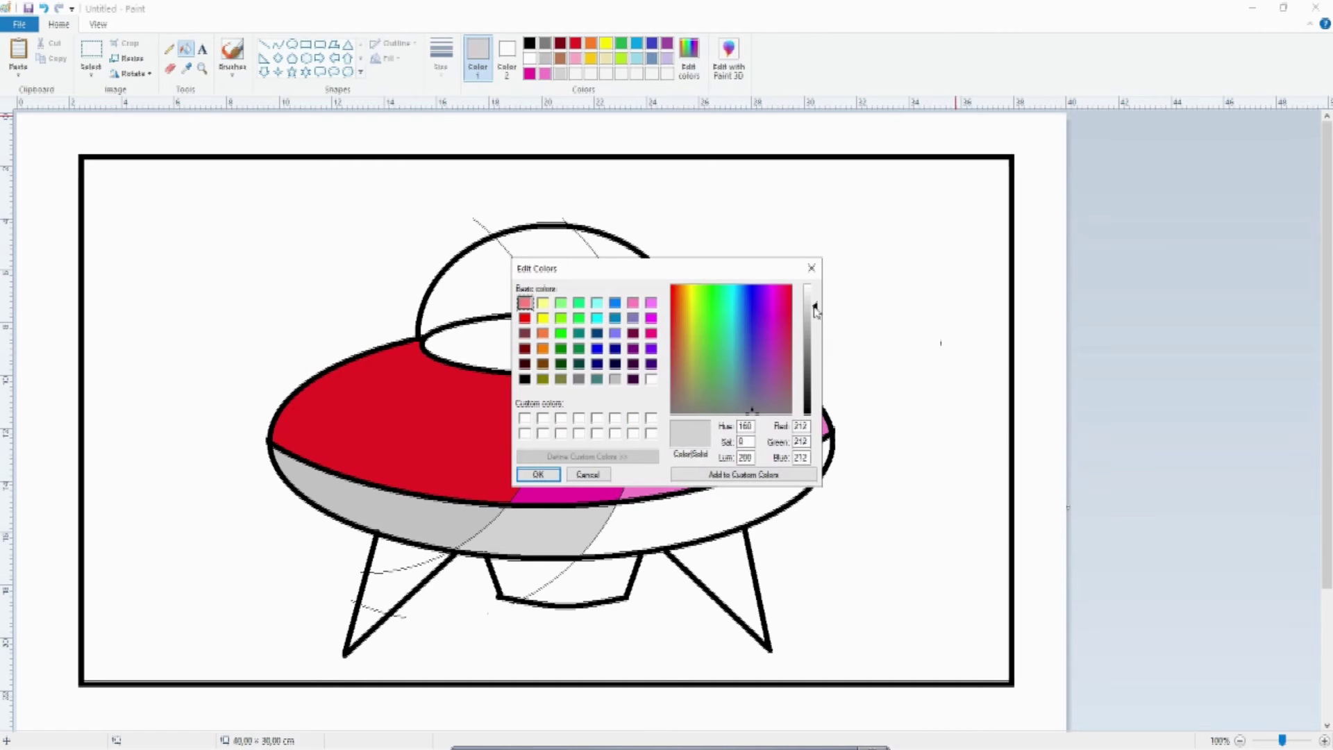
{"action": "left_click_drag", "start_coordinate": [816, 313], "coordinate": [820, 306]}
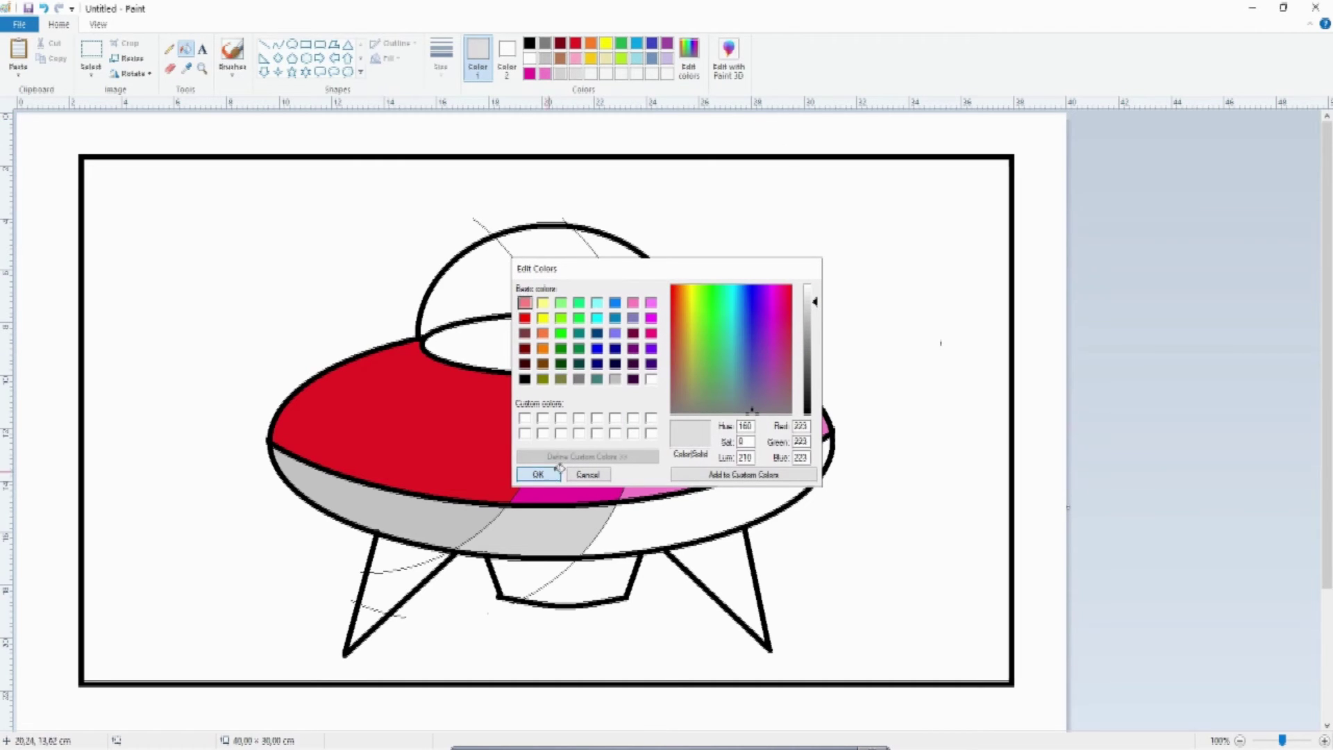
{"action": "left_click", "coordinate": [537, 474]}
{"action": "left_click", "coordinate": [722, 511]}
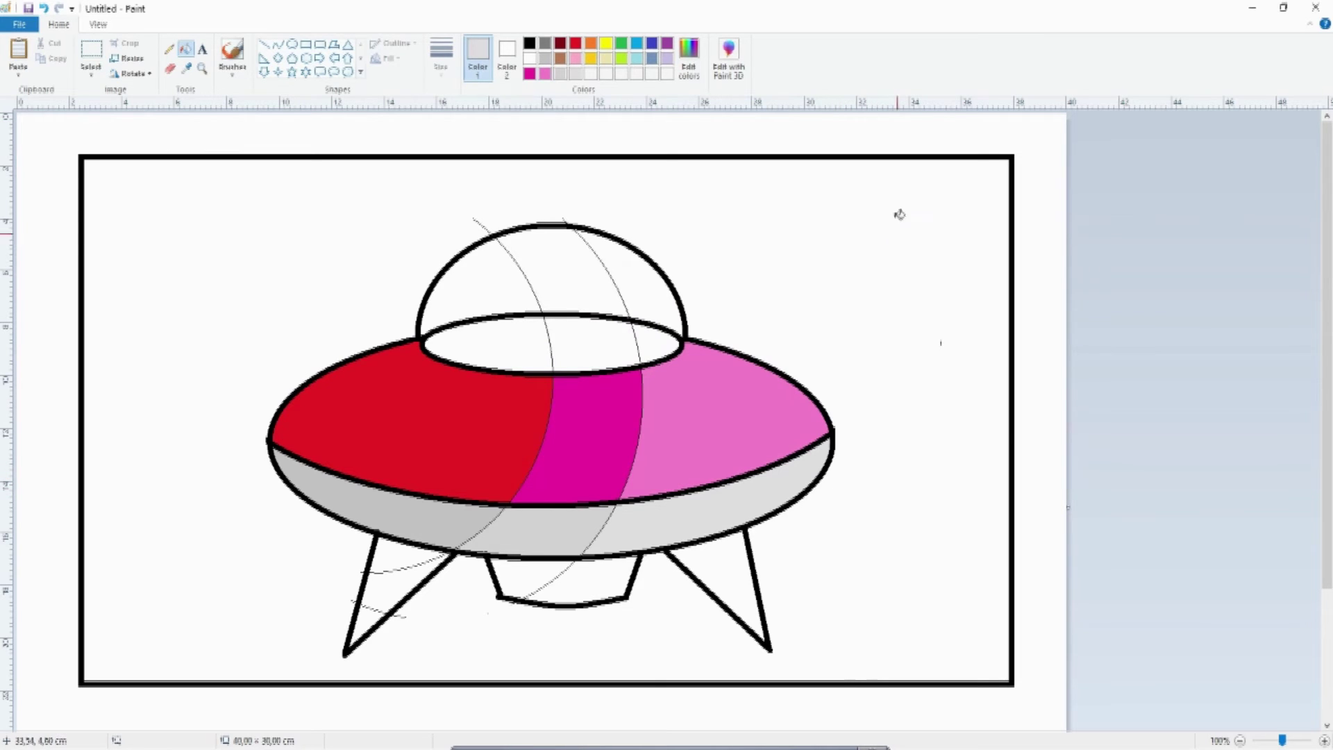
Step: Fill the dome's right section with turquoise blue and its middle section with a lighter blue of luminosity 139
{"action": "left_click", "coordinate": [638, 44]}
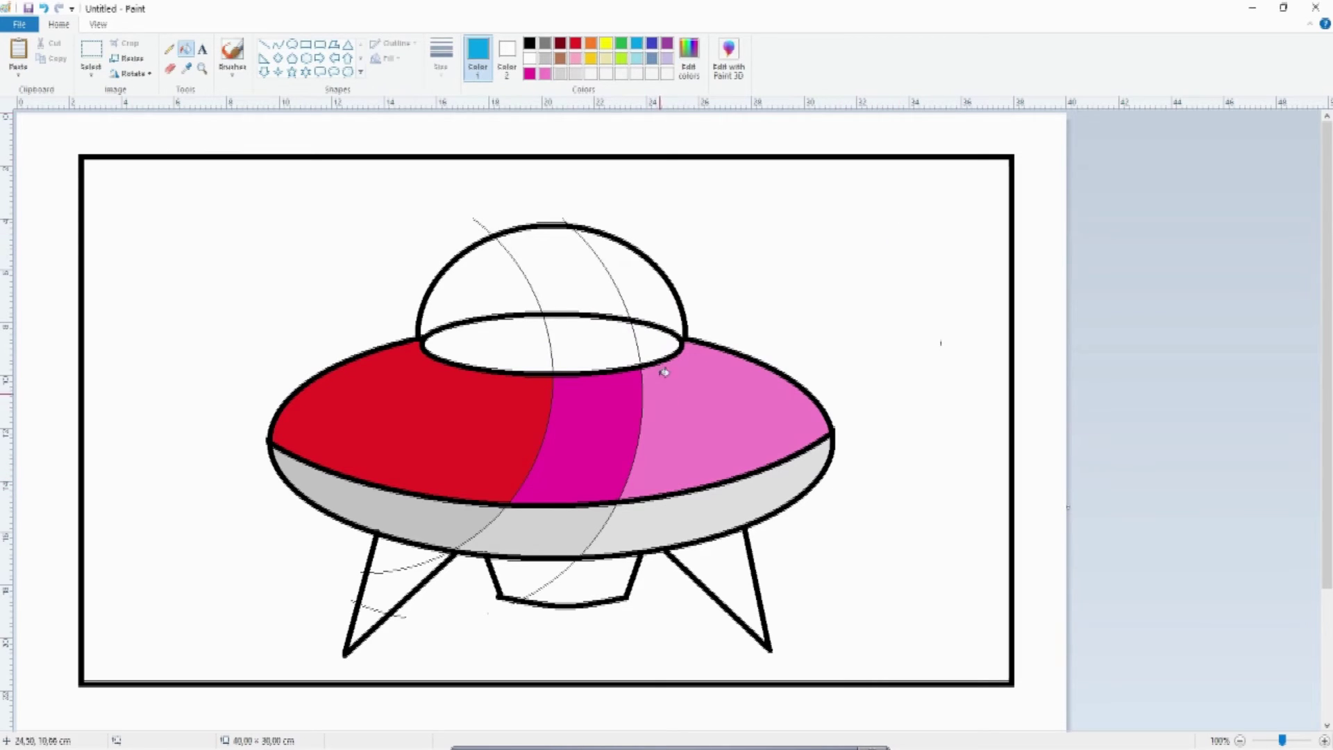
{"action": "left_click", "coordinate": [658, 303]}
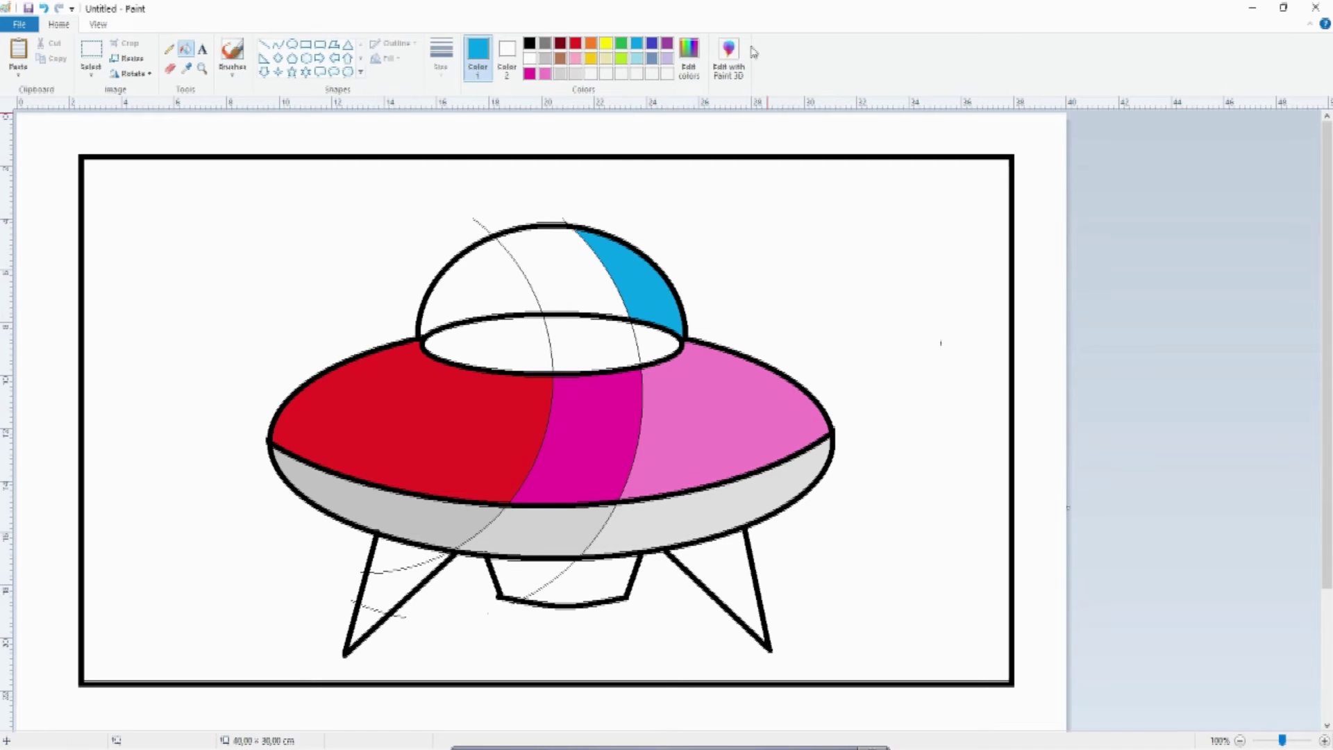
{"action": "left_click", "coordinate": [688, 54]}
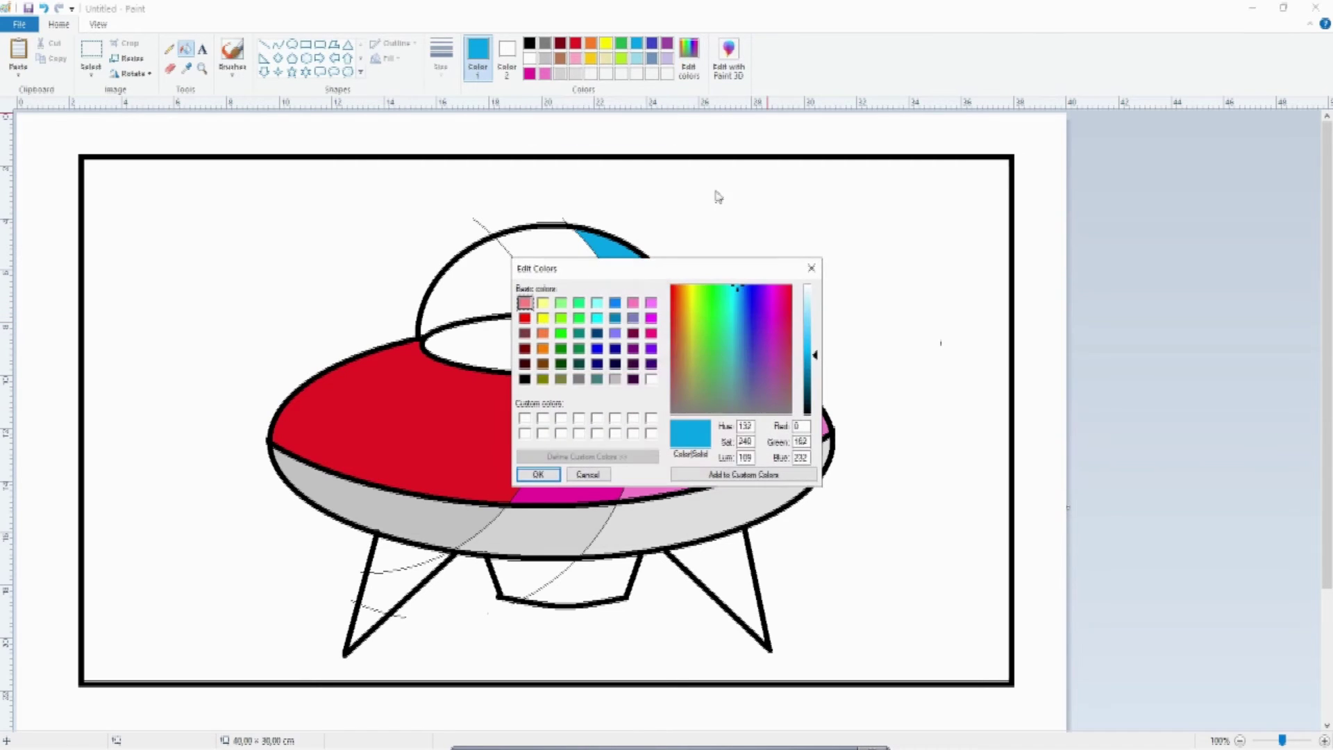
{"action": "left_click_drag", "start_coordinate": [815, 357], "coordinate": [815, 345]}
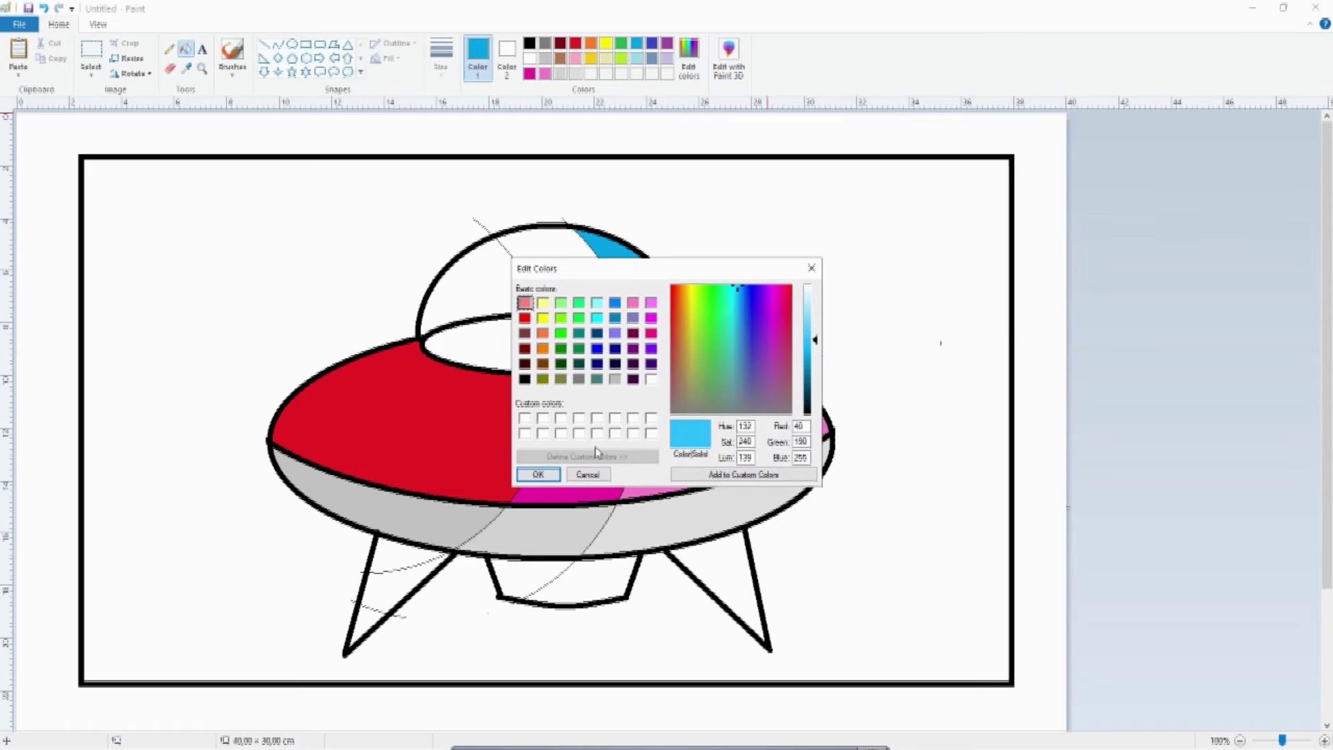
{"action": "left_click", "coordinate": [538, 474]}
{"action": "left_click", "coordinate": [577, 271]}
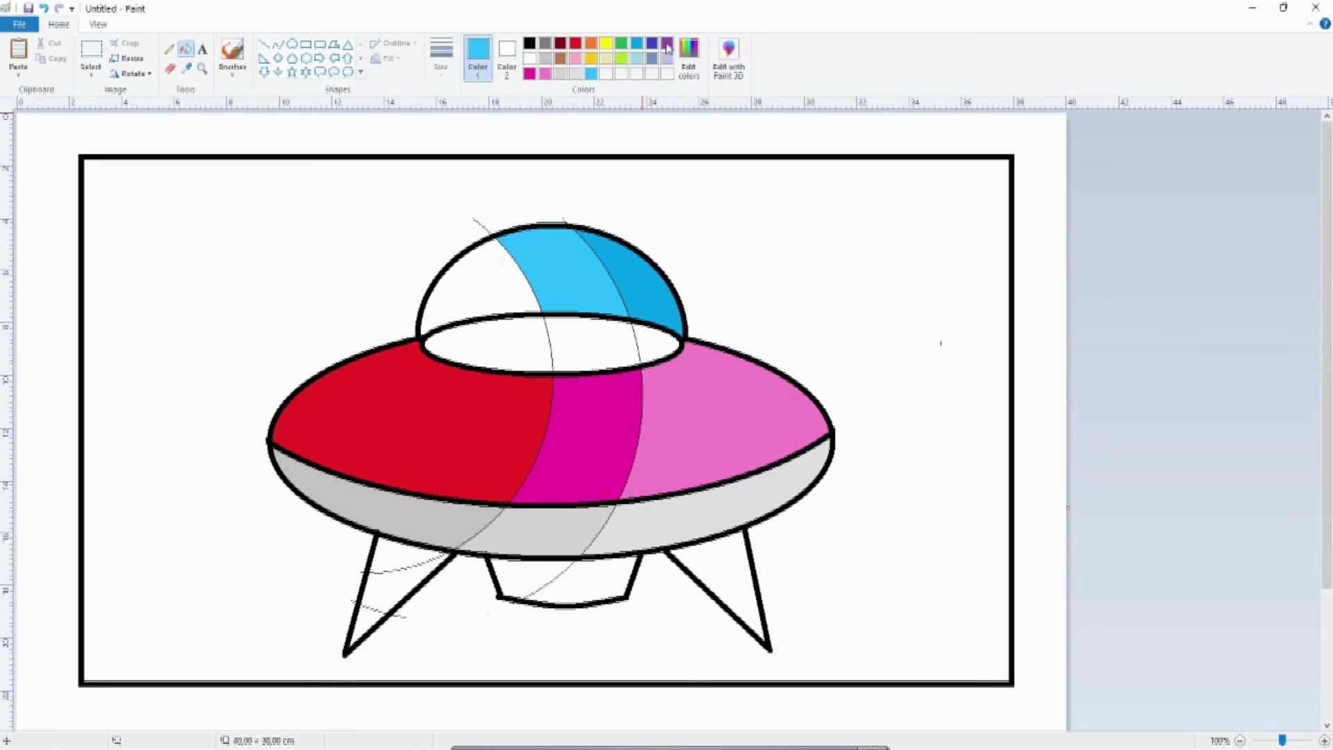
Step: Lighten the blue to luminosity 172 and fill the dome's left section with it
{"action": "left_click", "coordinate": [689, 54]}
{"action": "left_click_drag", "start_coordinate": [816, 340], "coordinate": [816, 321]}
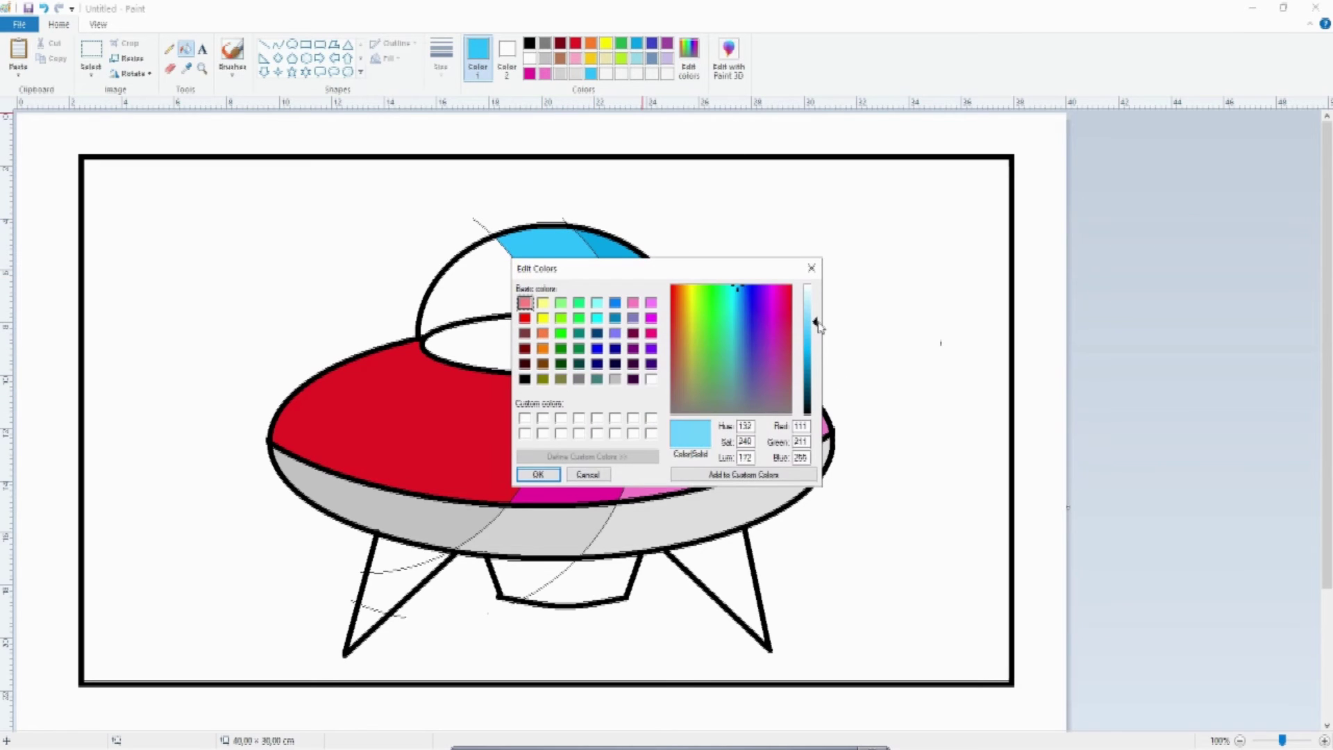
{"action": "left_click", "coordinate": [538, 474]}
{"action": "left_click", "coordinate": [481, 283]}
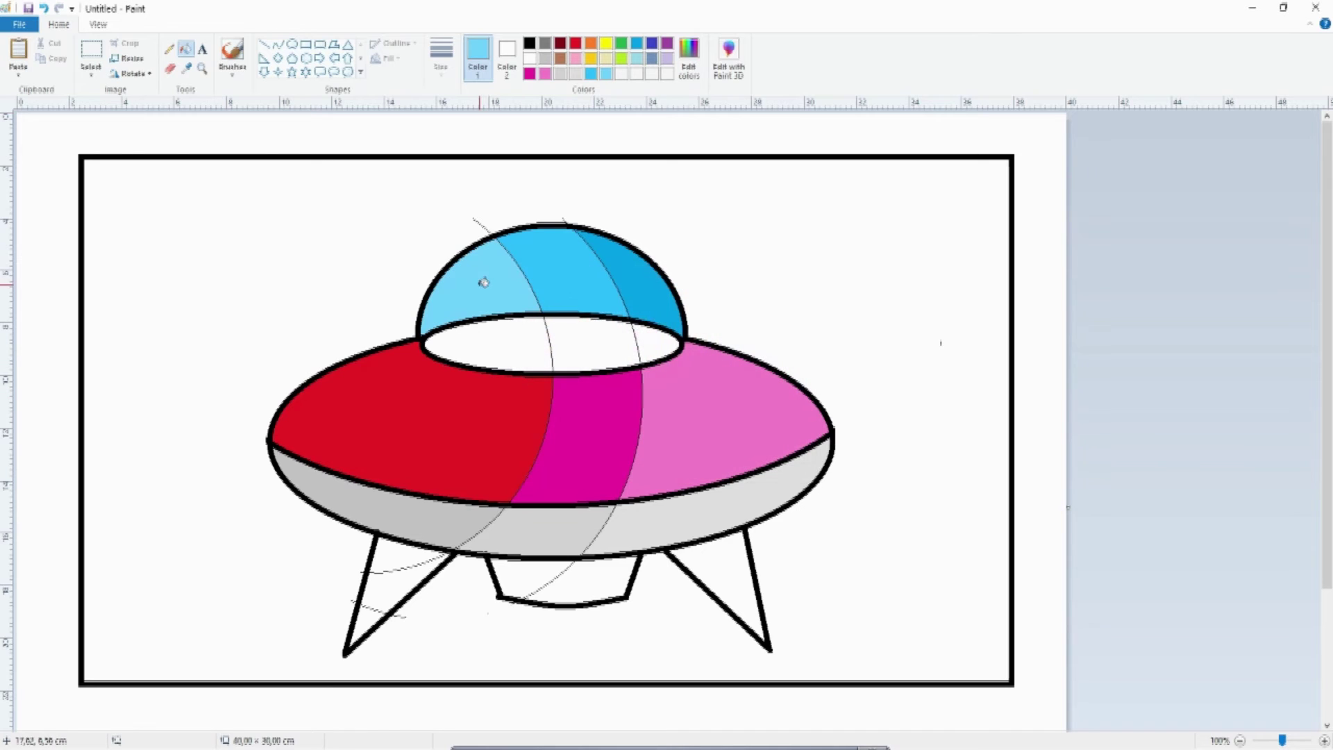
Step: Darken the palette's blue-grey to RGB 64, 97, 140 and fill the left section of the oval at the dome's base
{"action": "left_click", "coordinate": [652, 61]}
{"action": "left_click", "coordinate": [688, 56]}
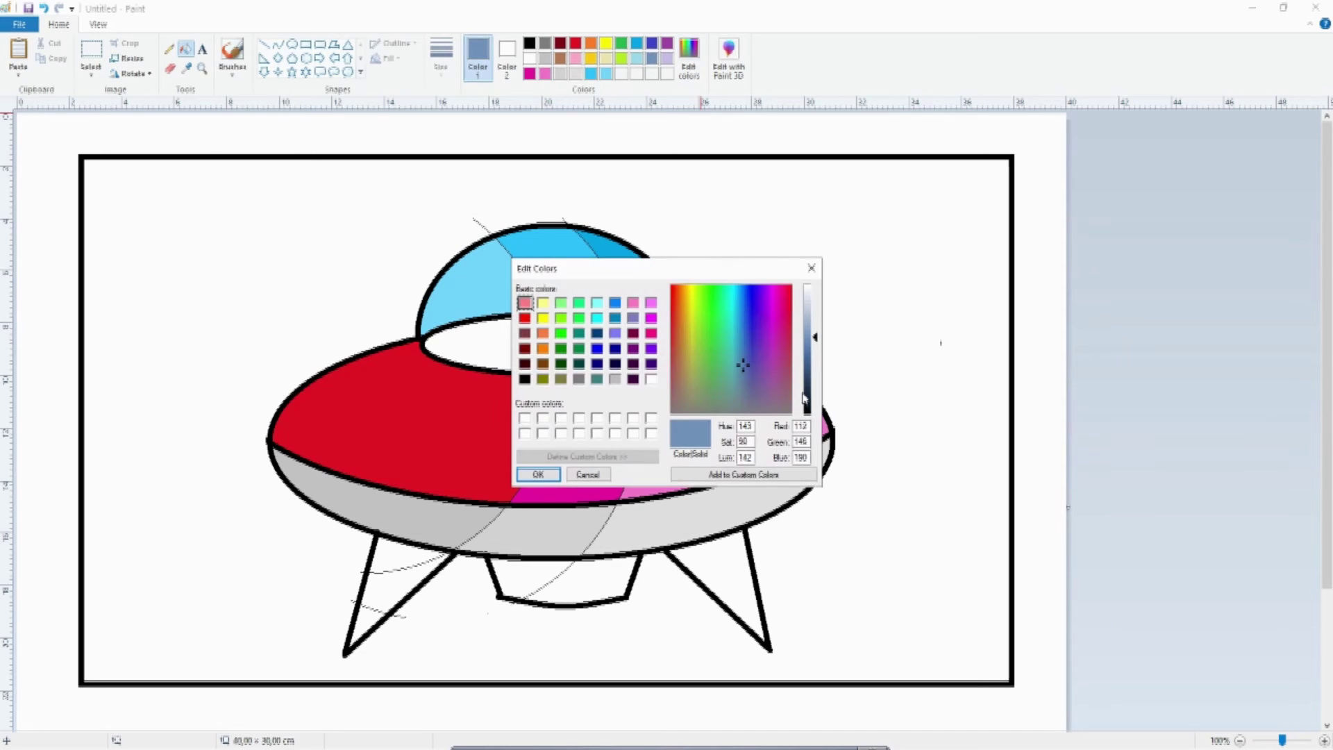
{"action": "left_click_drag", "start_coordinate": [814, 342], "coordinate": [819, 368]}
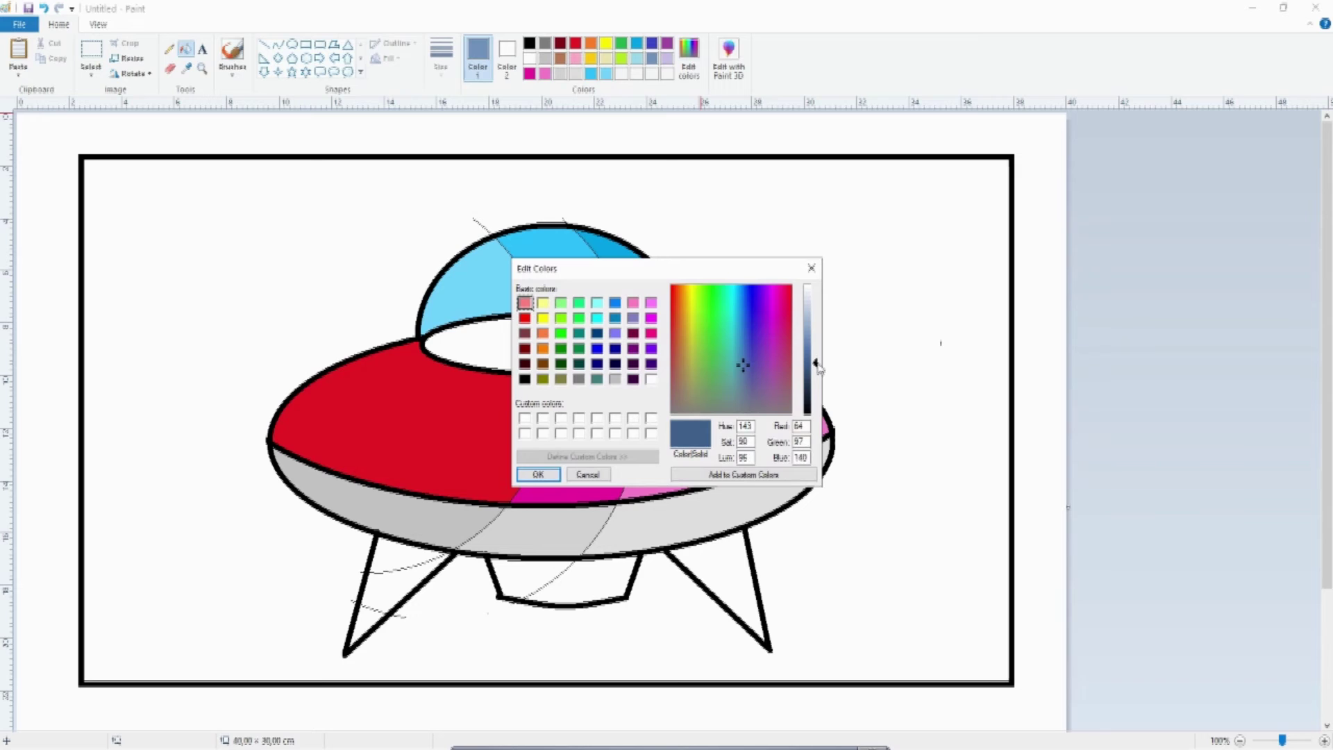
{"action": "left_click", "coordinate": [538, 474]}
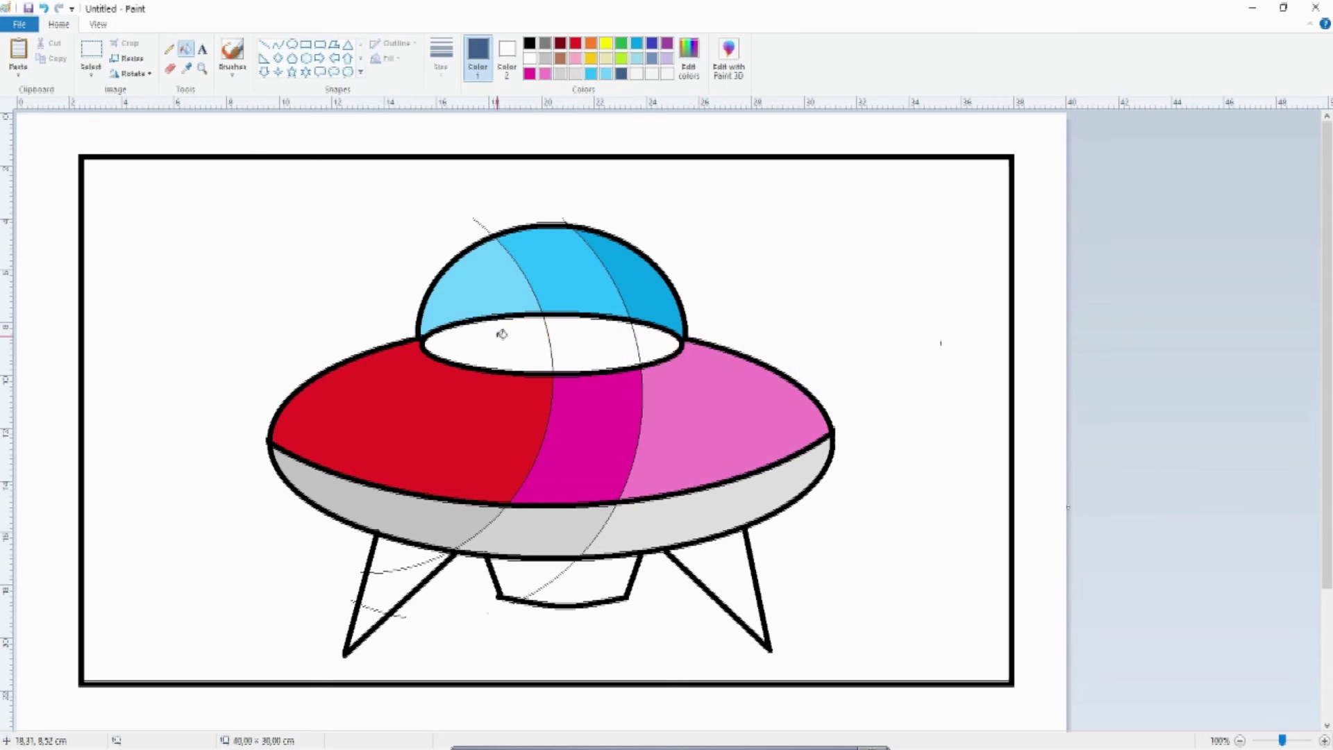
{"action": "left_click", "coordinate": [502, 334]}
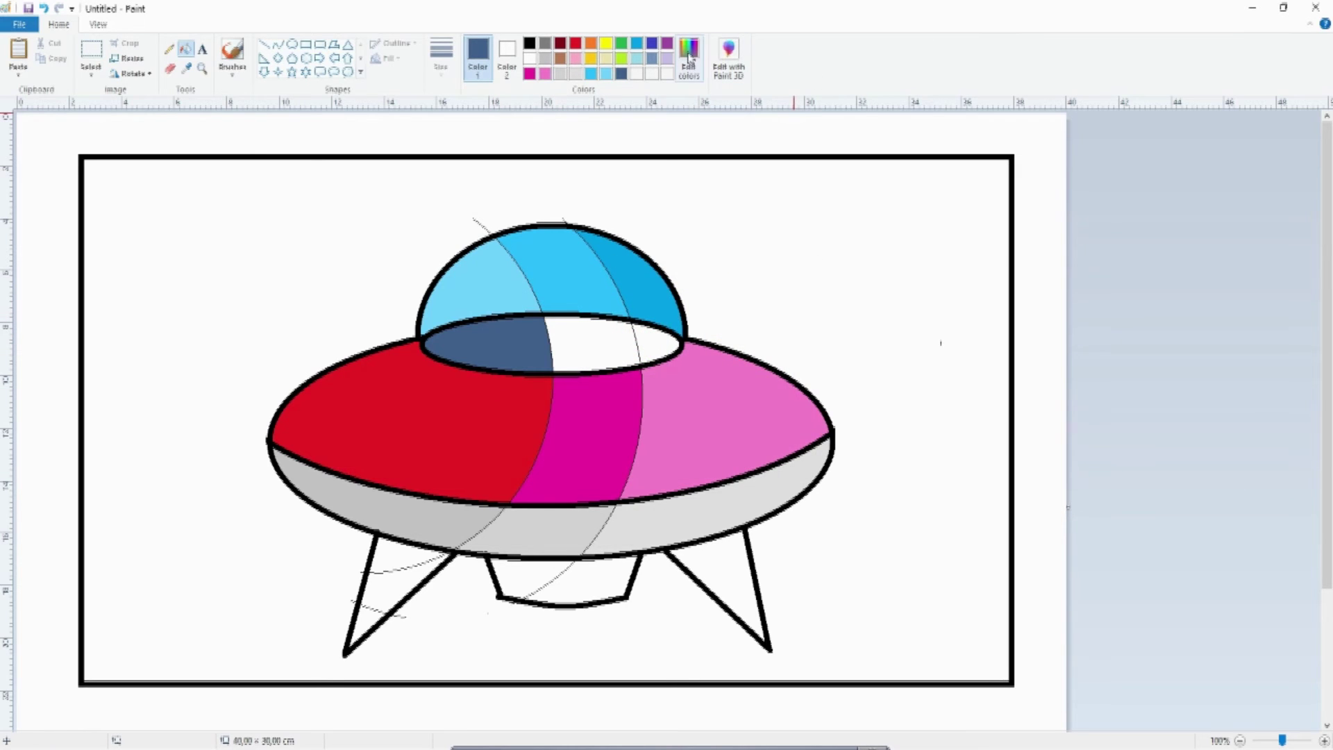
Step: Lighten the blue-grey to RGB 79, 118, 172 and fill the middle section of the oval at the dome's base
{"action": "left_click", "coordinate": [689, 55]}
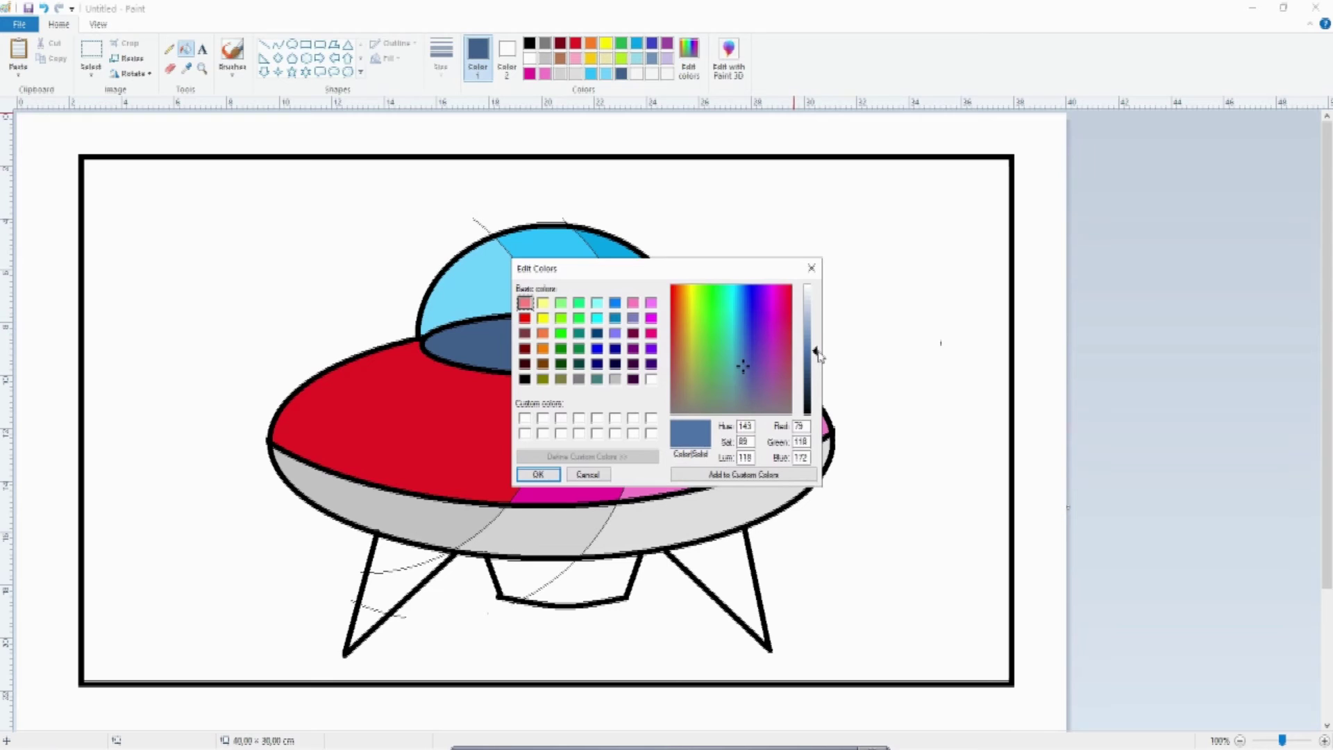
{"action": "left_click", "coordinate": [538, 474]}
{"action": "left_click", "coordinate": [574, 342]}
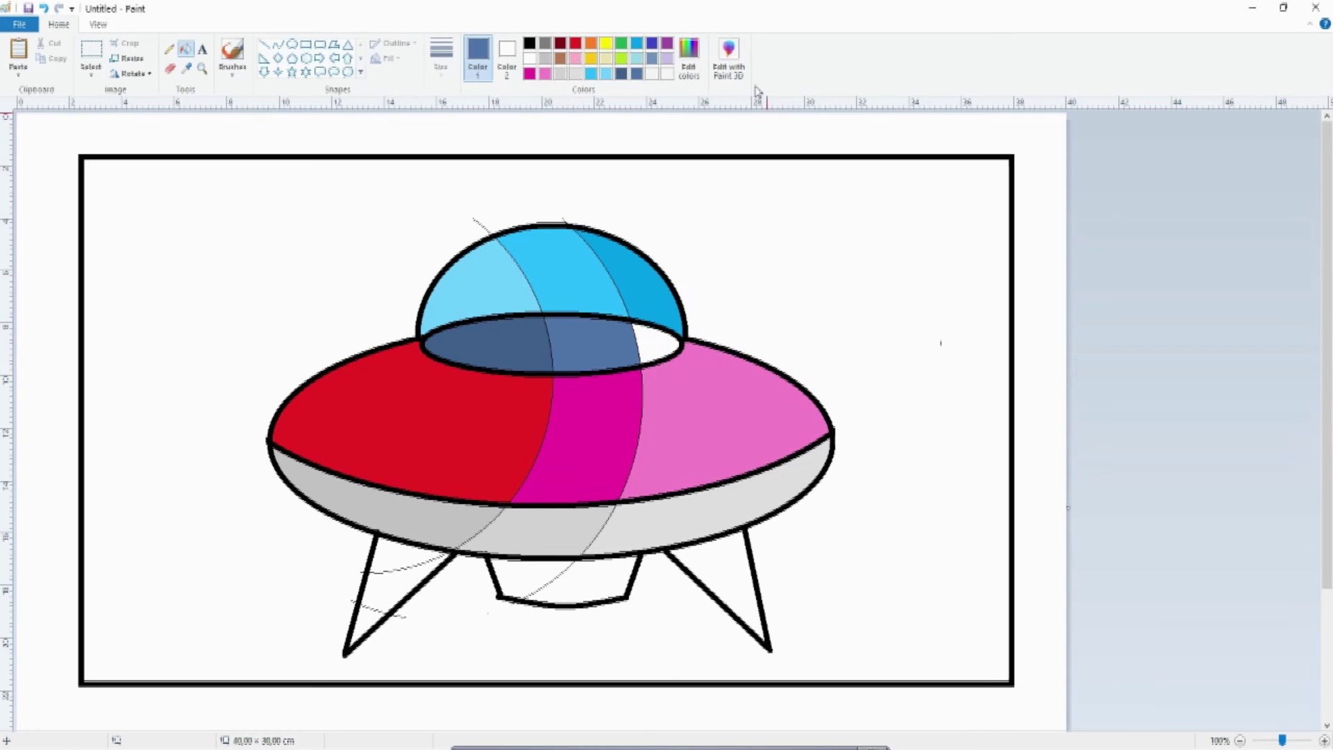
Step: Lighten the blue-grey further and fill the right section of the oval at the dome's base with it
{"action": "left_click", "coordinate": [688, 56]}
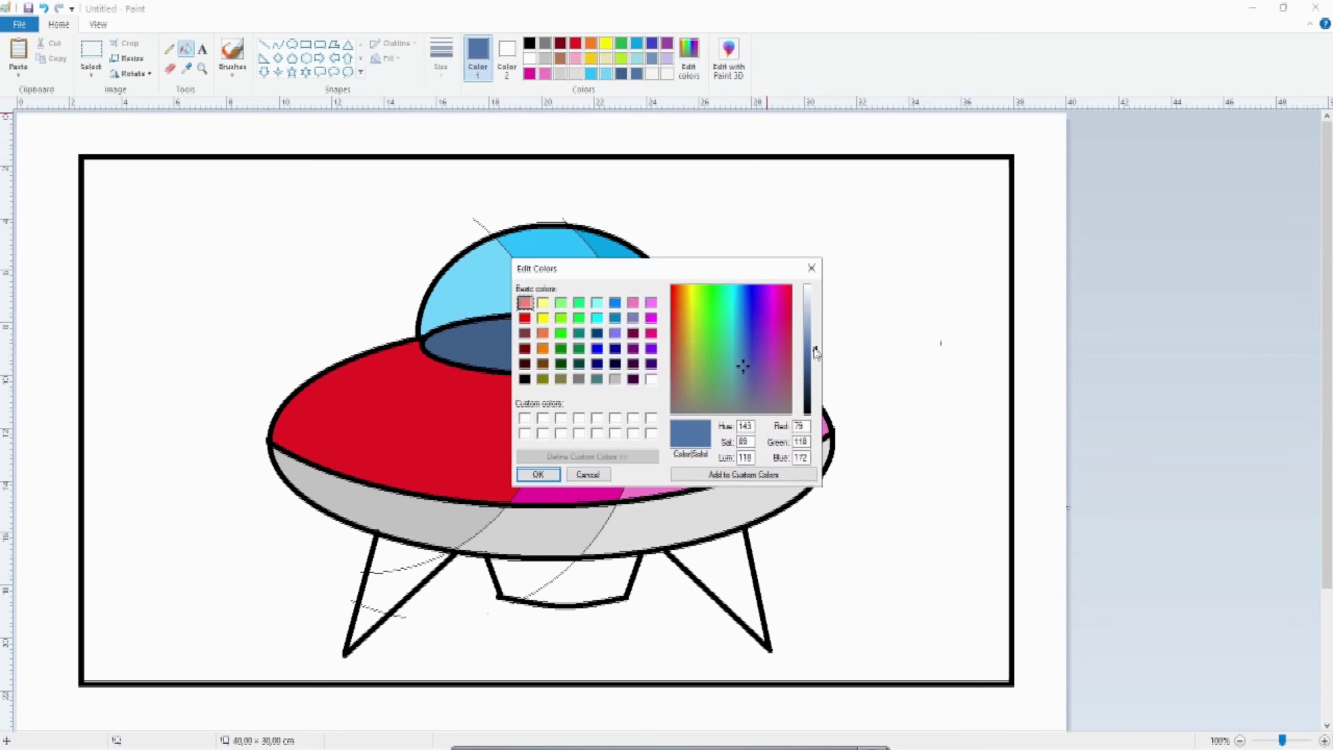
{"action": "left_click_drag", "start_coordinate": [816, 352], "coordinate": [817, 337]}
{"action": "left_click", "coordinate": [535, 474]}
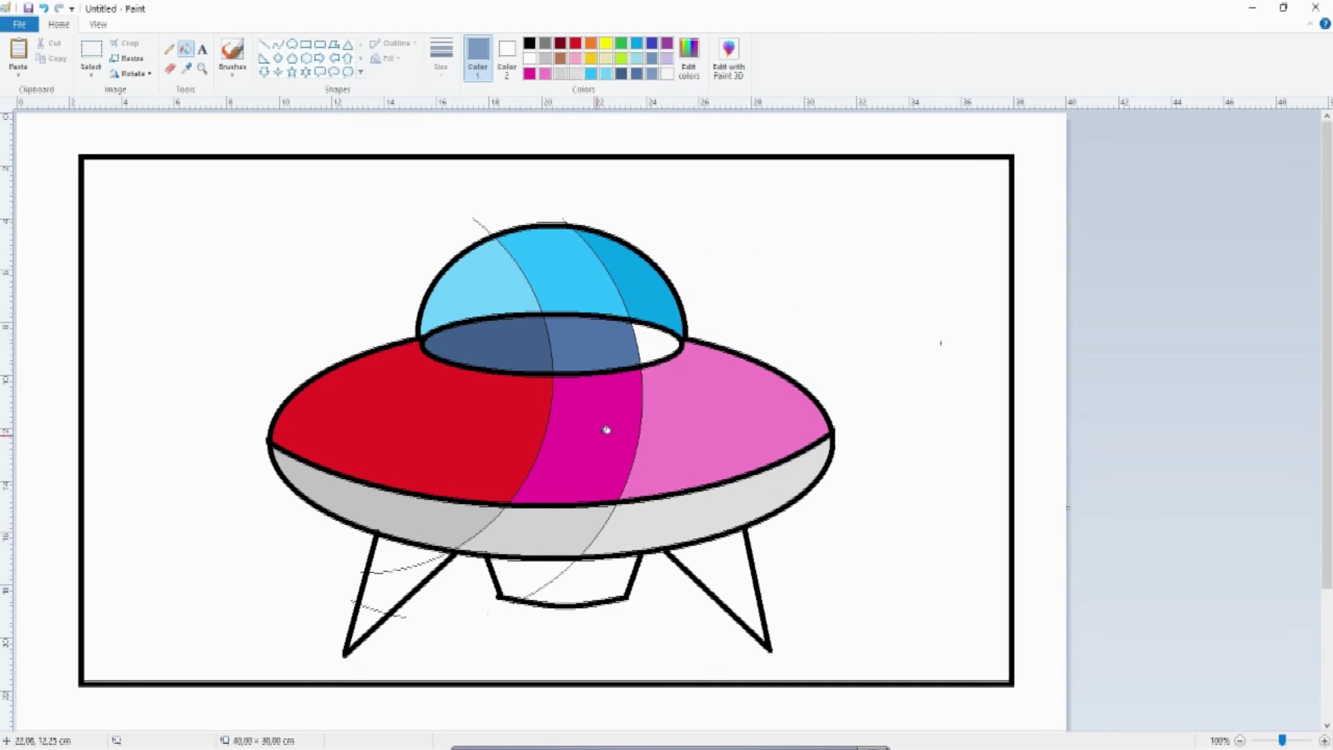
{"action": "left_click", "coordinate": [668, 340]}
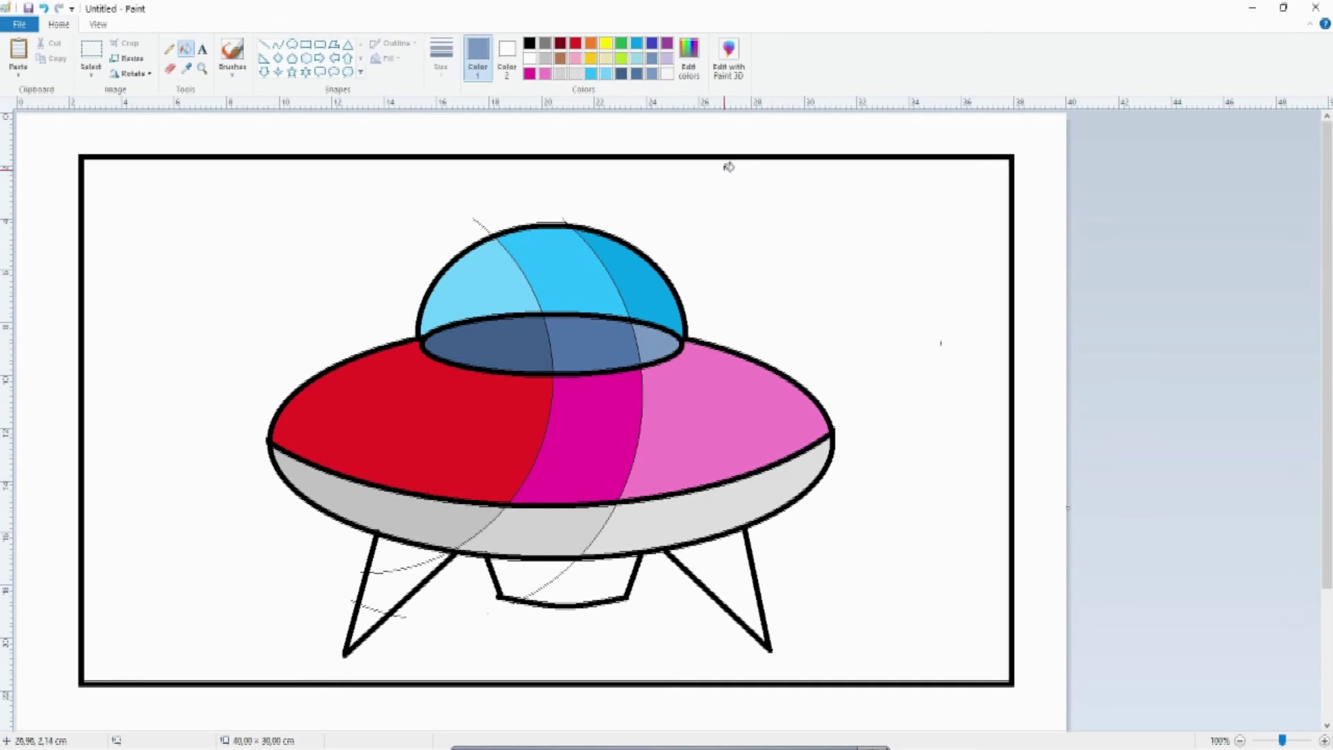
Step: Fill the left leg's upper section with orange, its middle section with gold and its lower tip with yellow
{"action": "left_click", "coordinate": [590, 43]}
{"action": "left_click", "coordinate": [394, 564]}
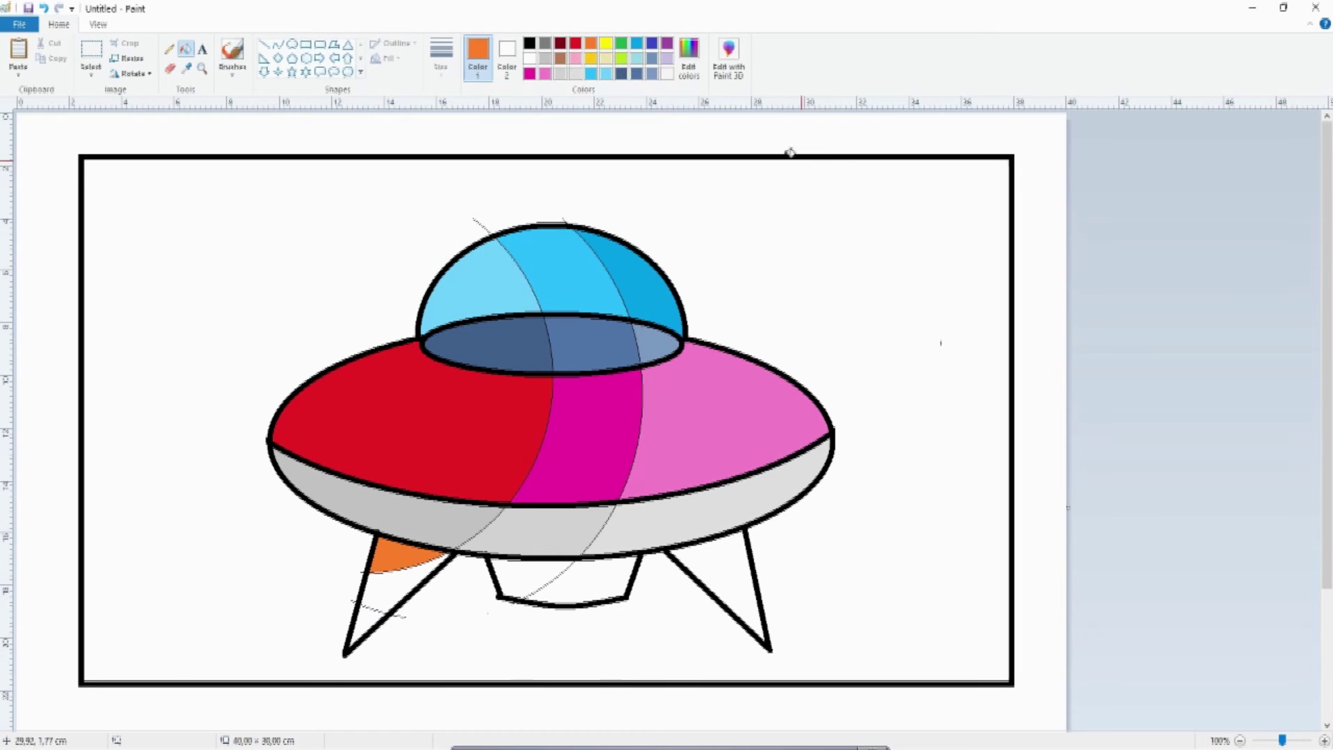
{"action": "left_click", "coordinate": [591, 59]}
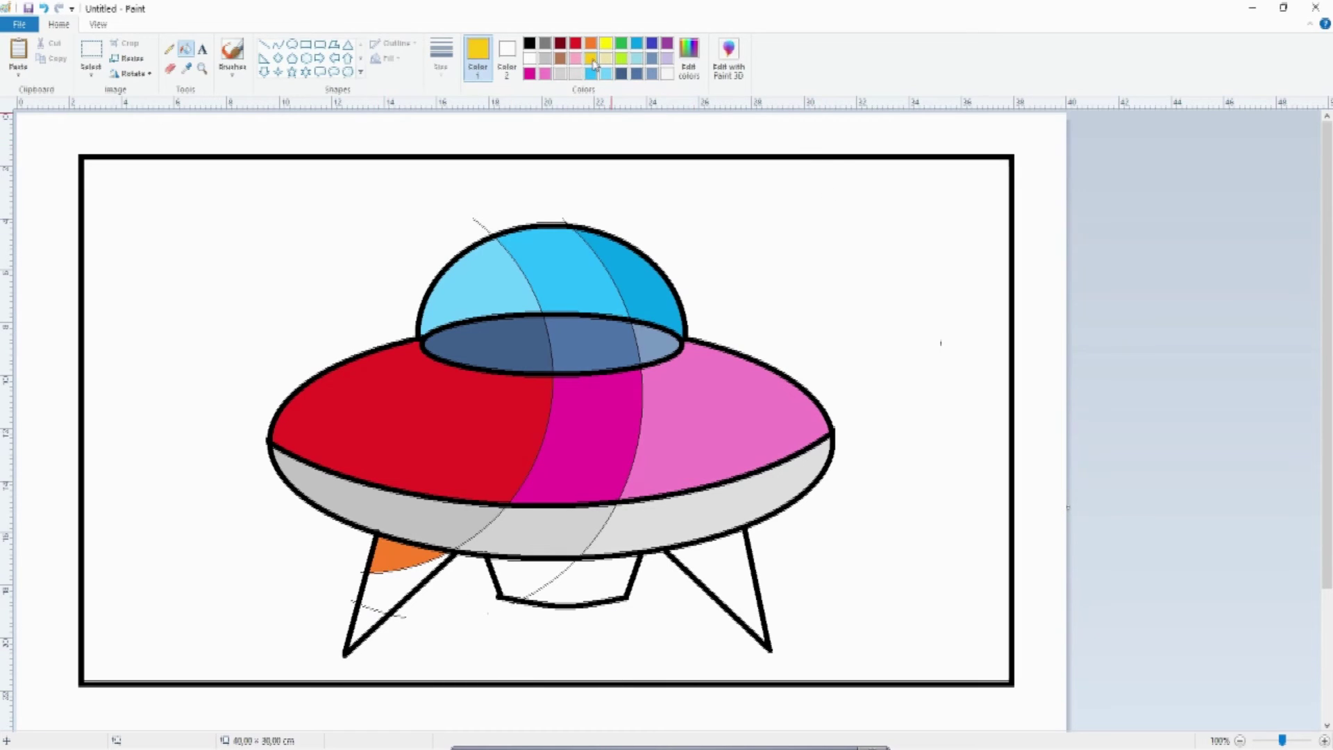
{"action": "left_click", "coordinate": [395, 589]}
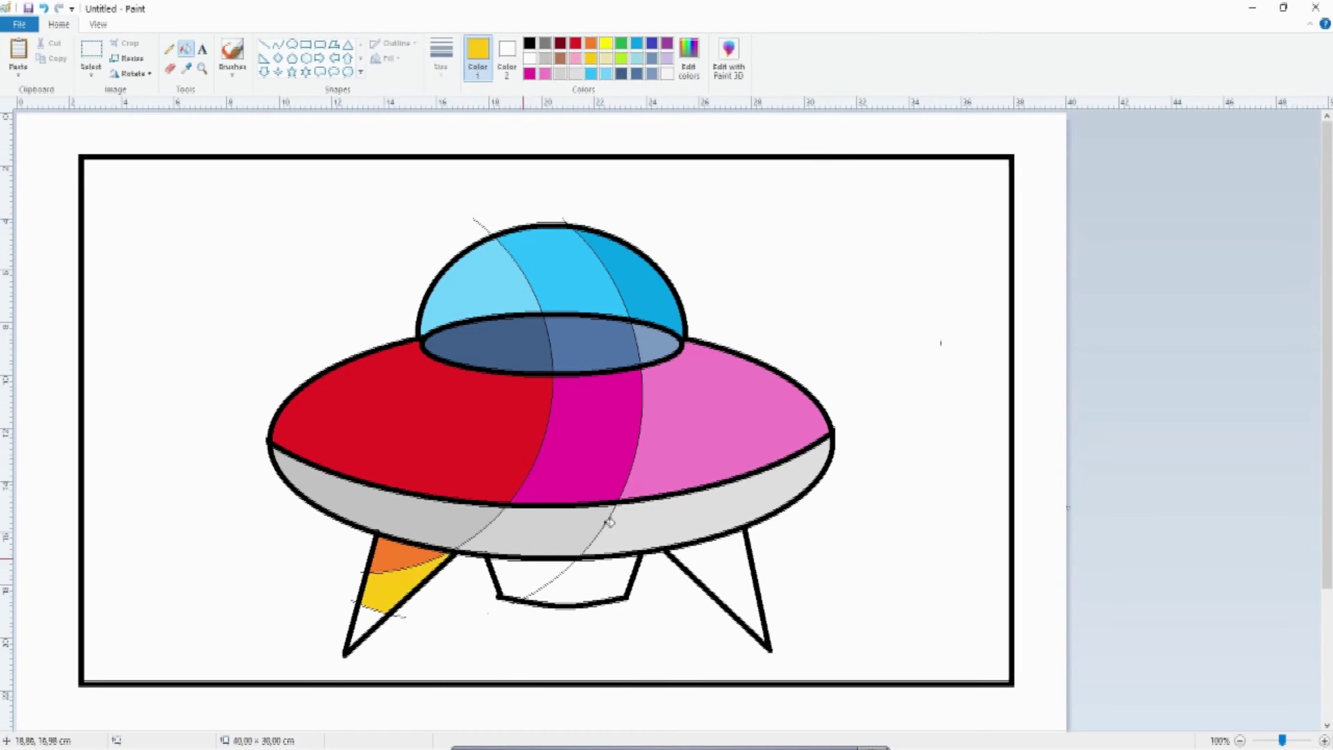
{"action": "left_click", "coordinate": [607, 47]}
{"action": "left_click", "coordinate": [367, 614]}
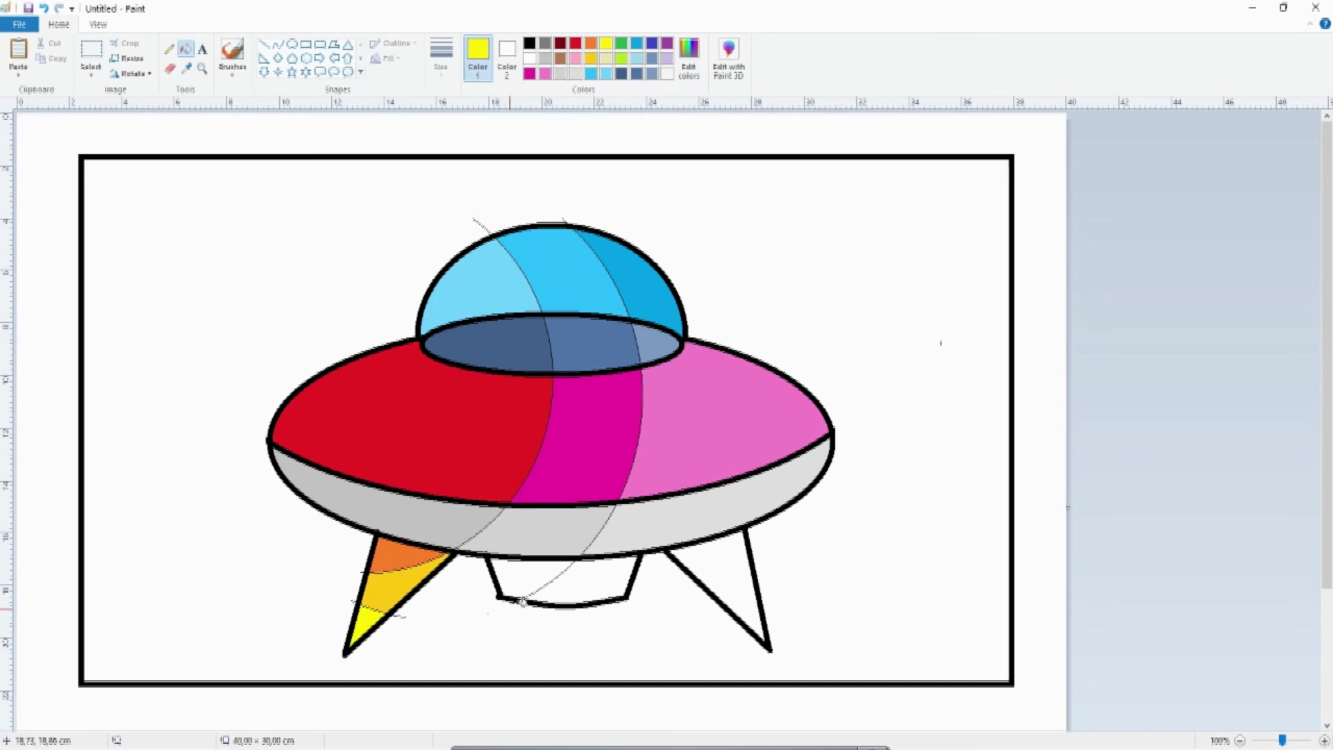
Step: Fill the central nozzle with orange in its left part and gold in its right part, and fill the whole right leg with yellow
{"action": "left_click", "coordinate": [591, 44]}
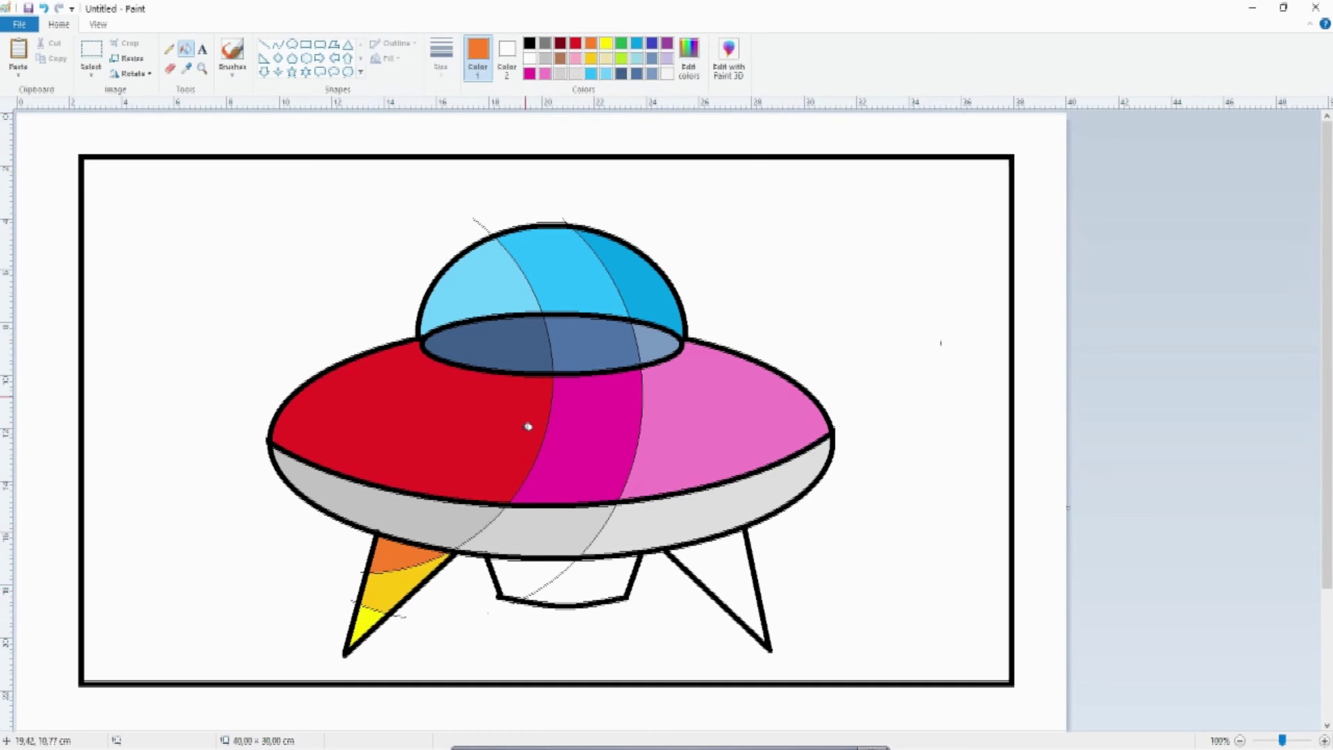
{"action": "left_click", "coordinate": [514, 588]}
{"action": "left_click", "coordinate": [590, 60]}
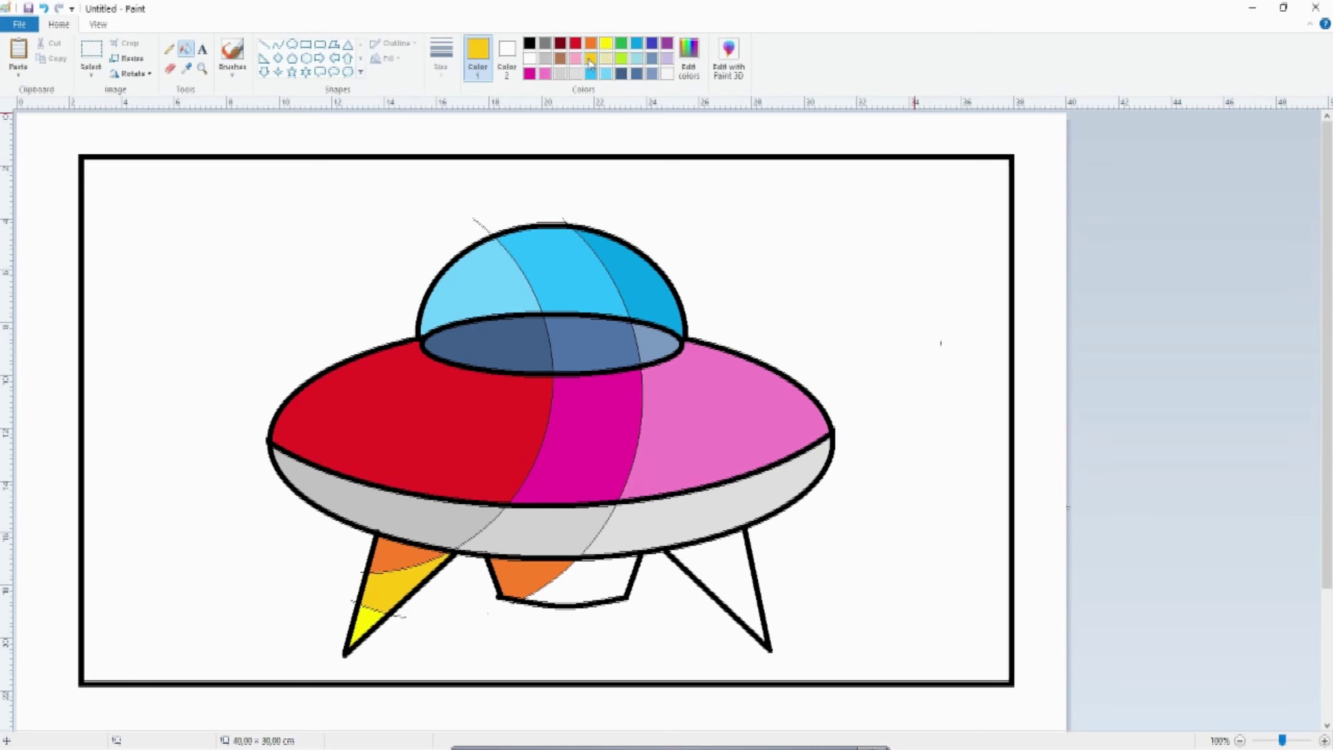
{"action": "left_click", "coordinate": [595, 573]}
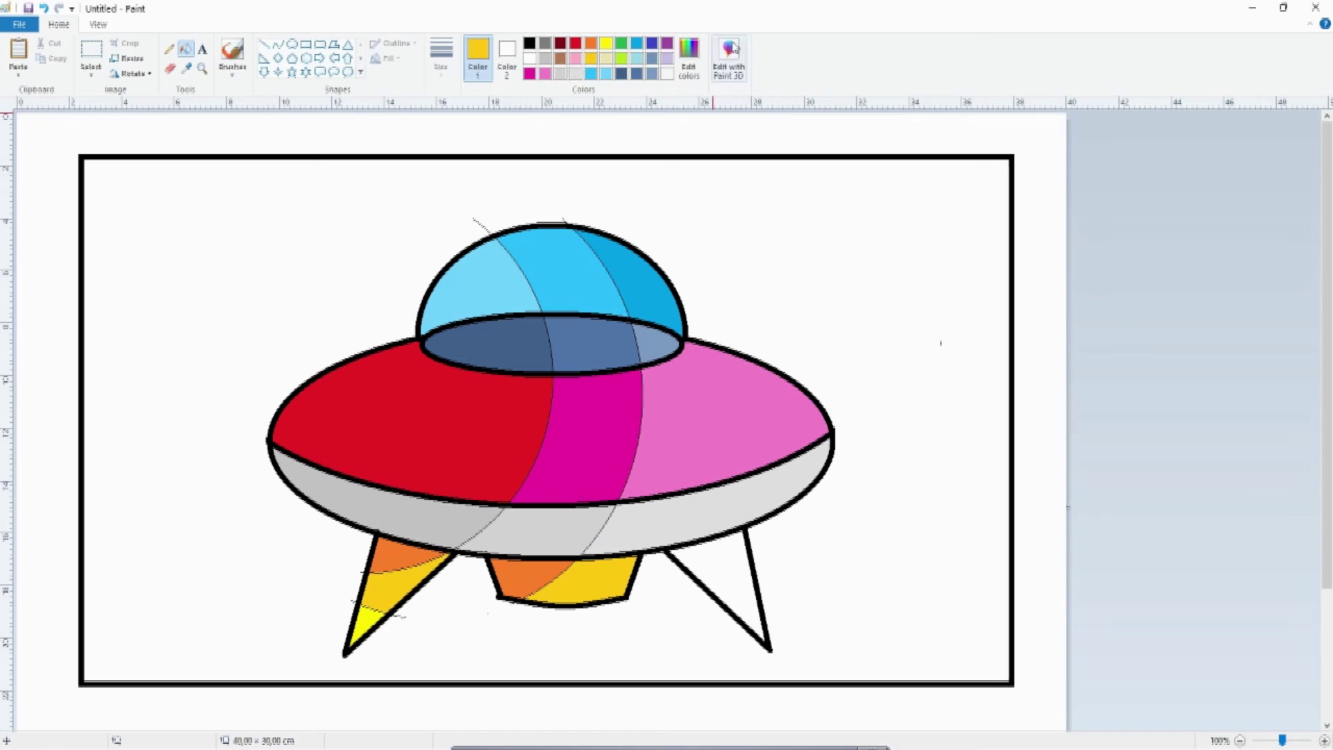
{"action": "left_click", "coordinate": [607, 45]}
{"action": "left_click", "coordinate": [730, 582]}
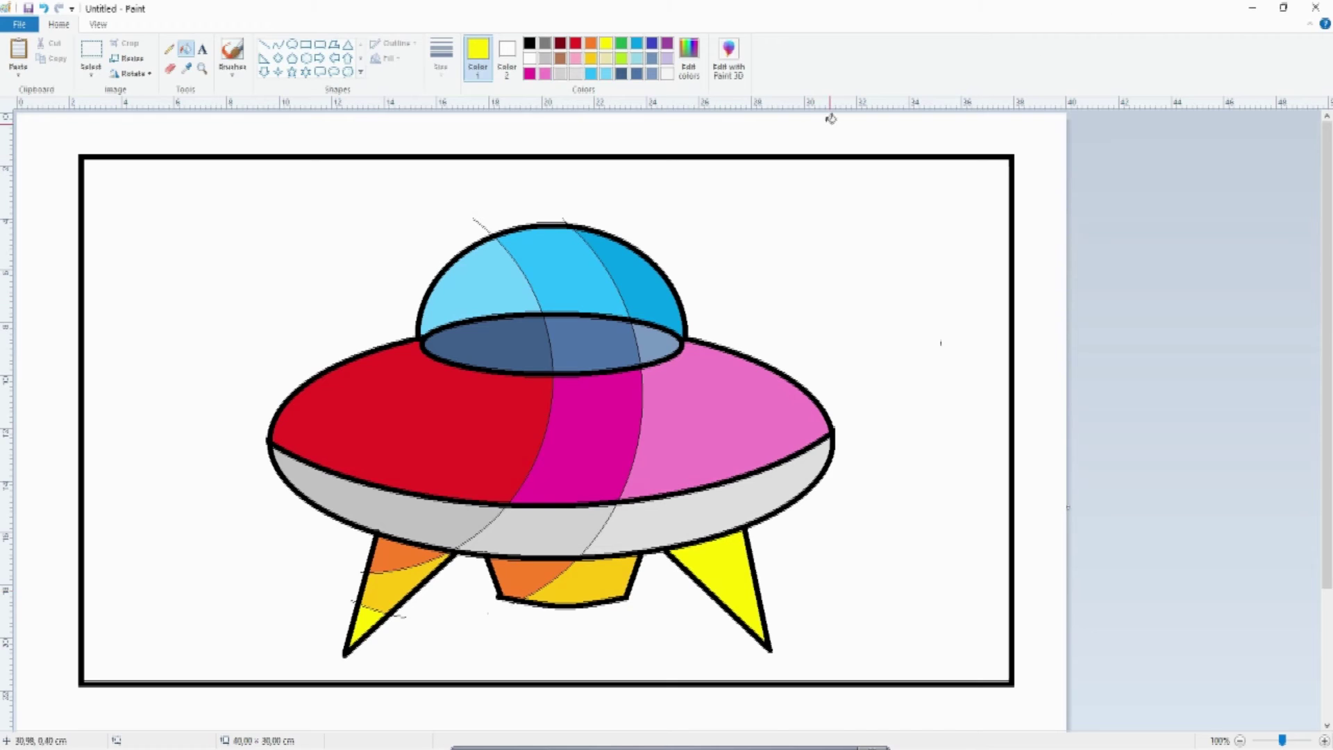
Step: Sketch a thin black bumpy horizon with the Pencil from the frame's left edge to the left leg and from the right leg to the right edge
{"action": "left_click", "coordinate": [167, 50]}
{"action": "left_click", "coordinate": [533, 47]}
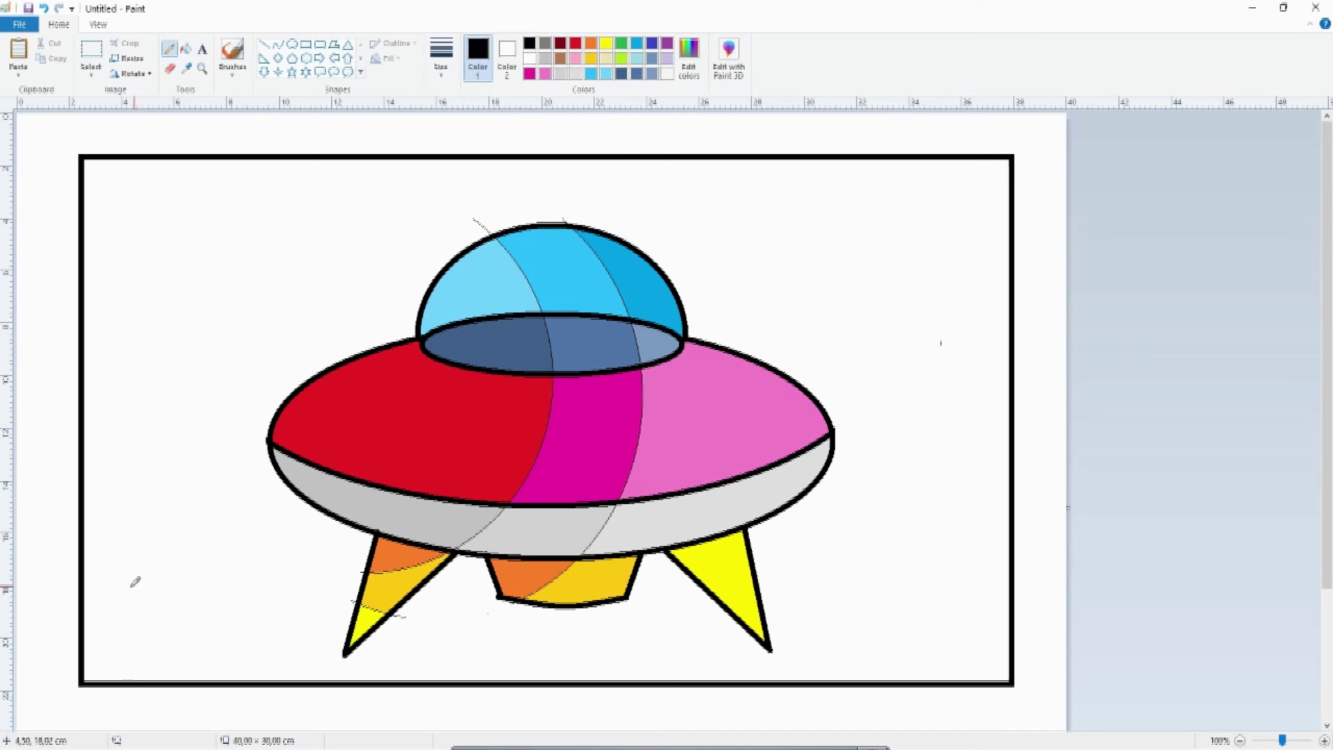
{"action": "mouse_move", "coordinate": [84, 596]}
{"action": "left_mouse_down"}
{"action": "mouse_move", "coordinate": [115, 581]}
{"action": "mouse_move", "coordinate": [154, 598]}
{"action": "mouse_move", "coordinate": [211, 595]}
{"action": "mouse_move", "coordinate": [304, 559]}
{"action": "mouse_move", "coordinate": [366, 571]}
{"action": "left_mouse_up"}
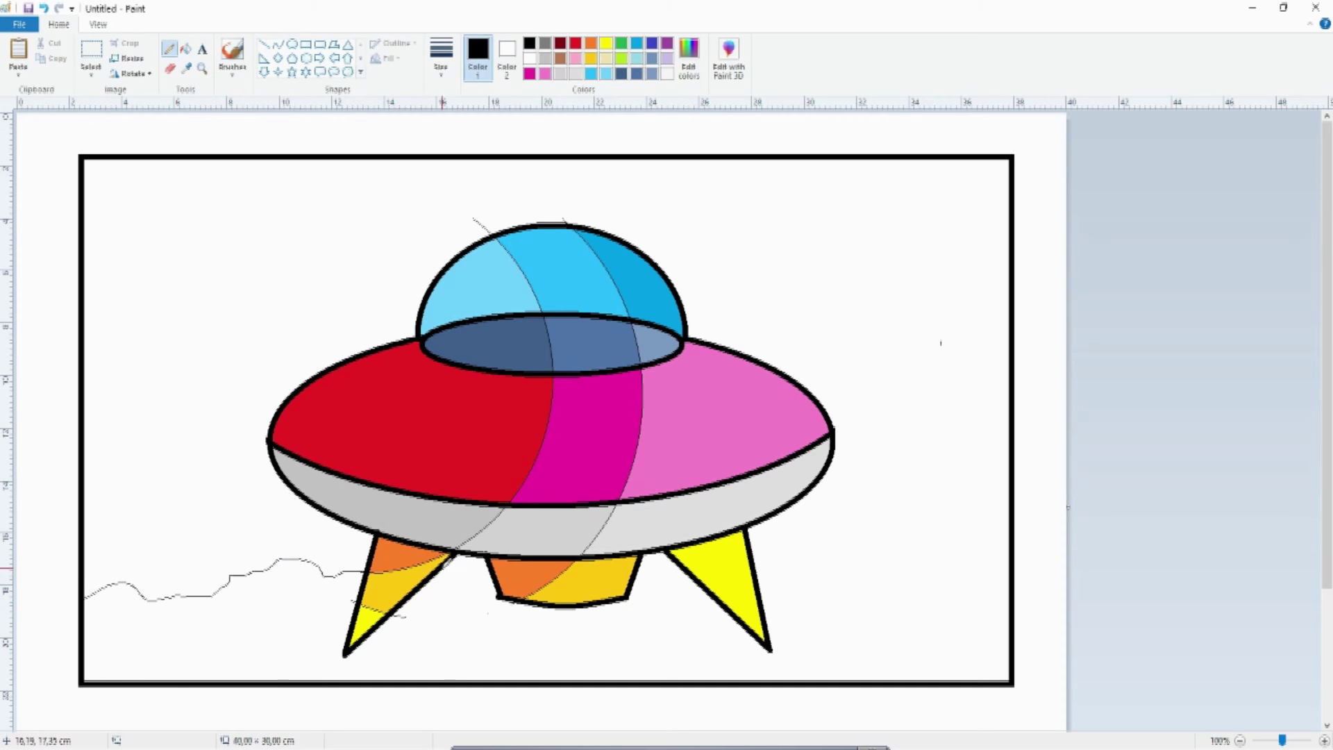
{"action": "mouse_move", "coordinate": [756, 533]}
{"action": "left_mouse_down"}
{"action": "mouse_move", "coordinate": [959, 605]}
{"action": "mouse_move", "coordinate": [1017, 650]}
{"action": "left_mouse_up"}
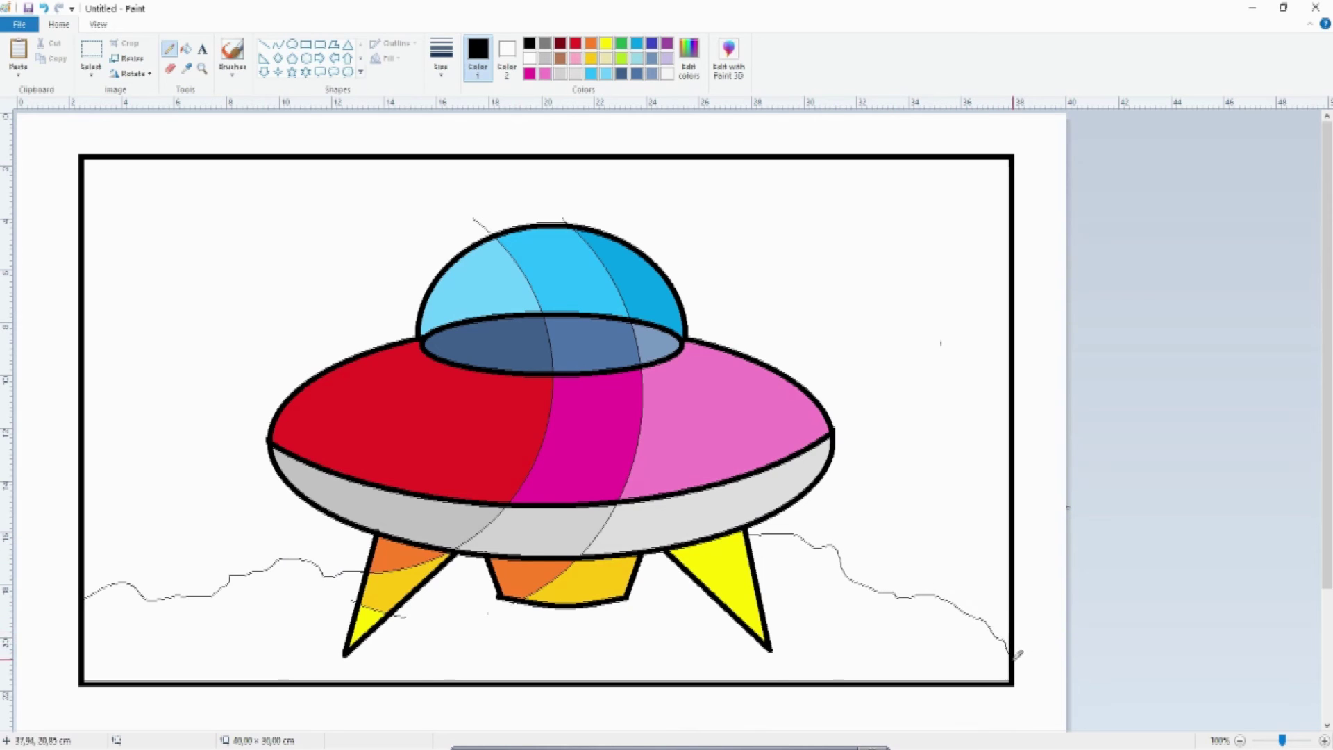
Step: Fill the sky above the bumpy horizon with the saved dark blue-grey from the dome's base
{"action": "left_click", "coordinate": [184, 50]}
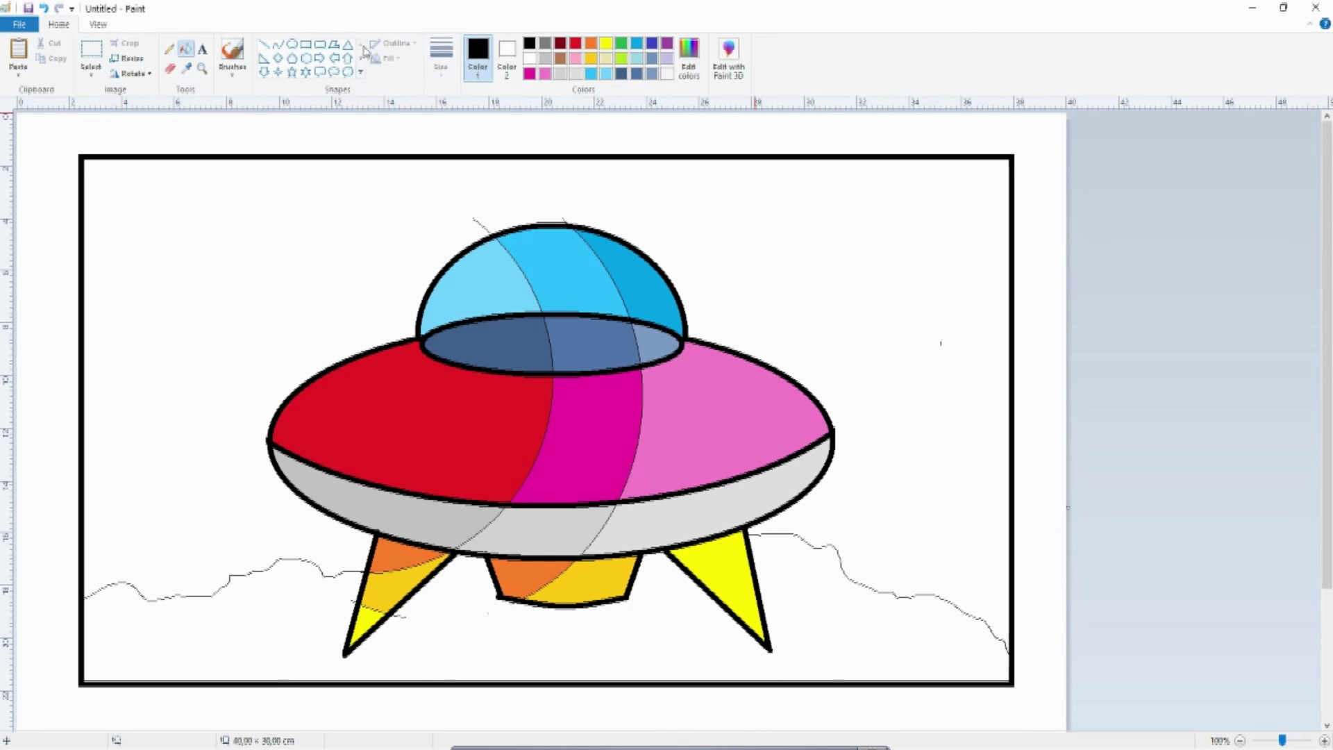
{"action": "left_click", "coordinate": [622, 73]}
{"action": "left_click", "coordinate": [897, 223]}
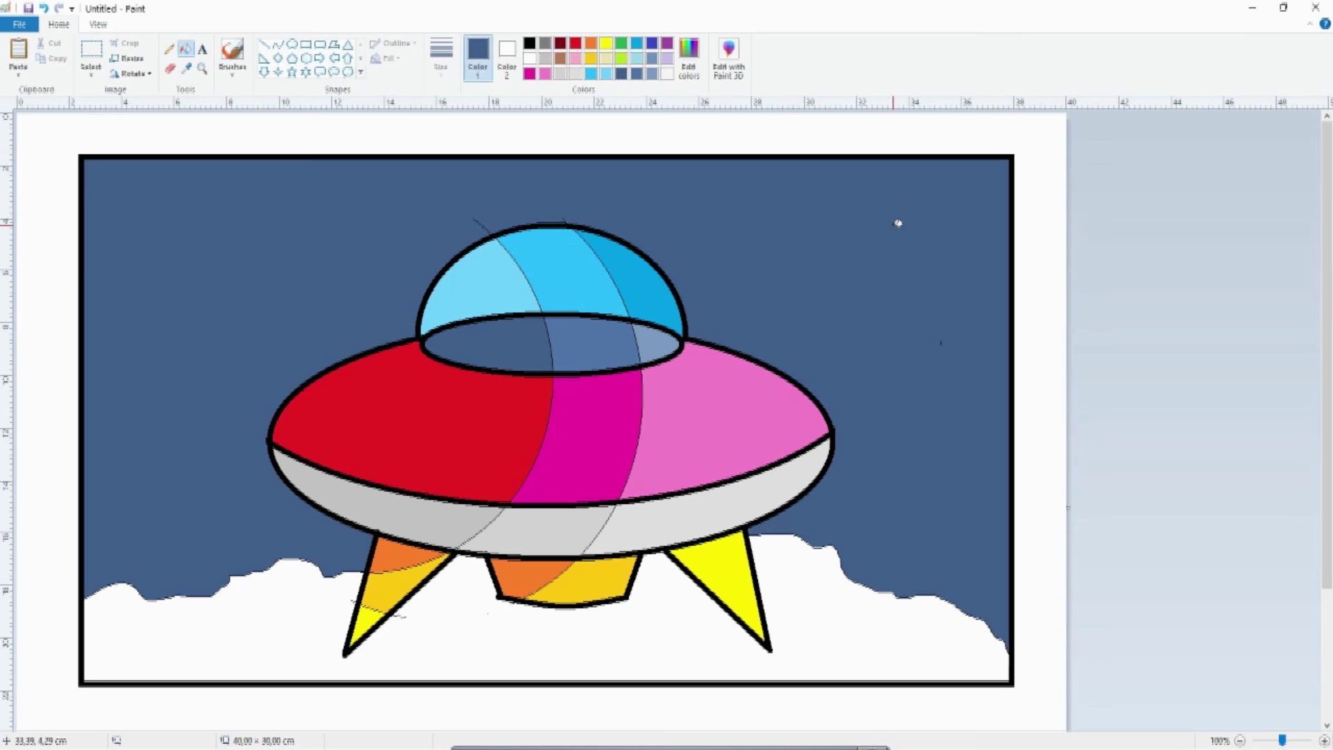
Step: Darken the blue-grey to RGB 38, 57, 83 and refill the sky with it, and fill the ground with the saved light blue-grey
{"action": "left_click", "coordinate": [688, 56]}
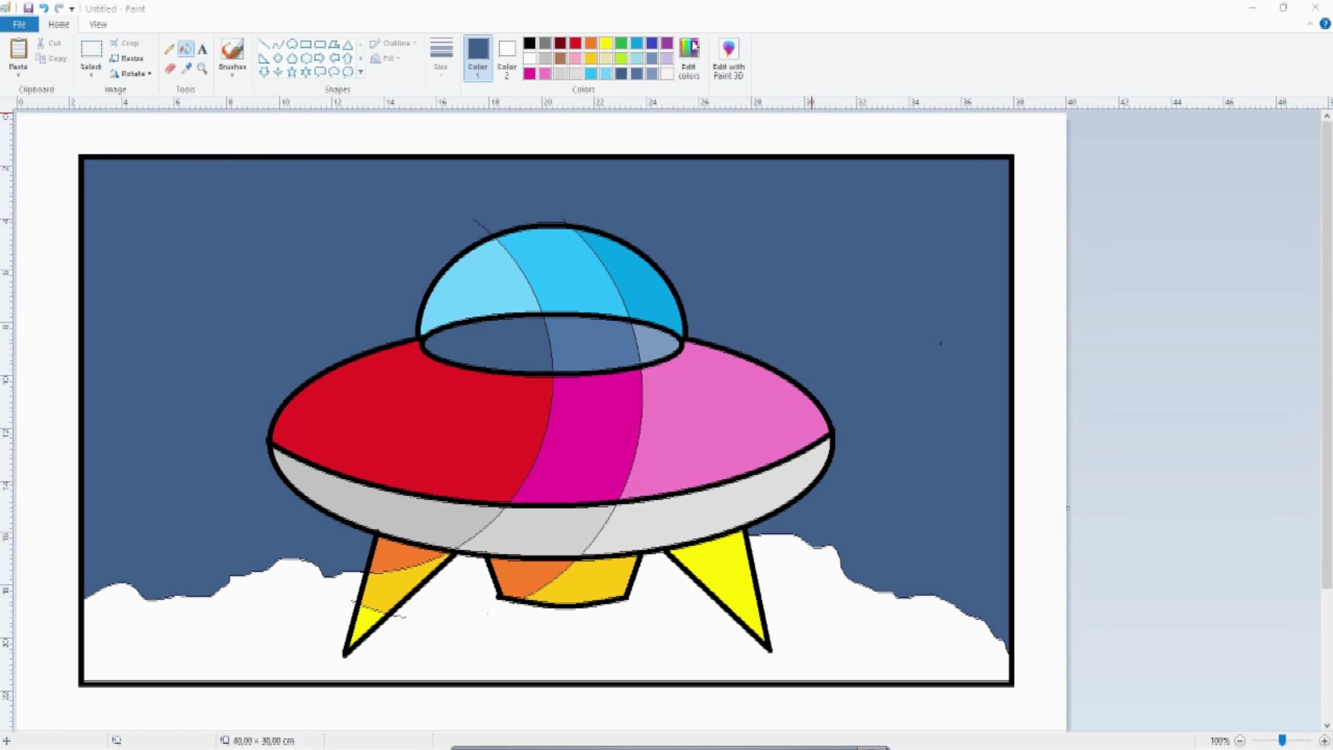
{"action": "left_click_drag", "start_coordinate": [815, 366], "coordinate": [815, 384]}
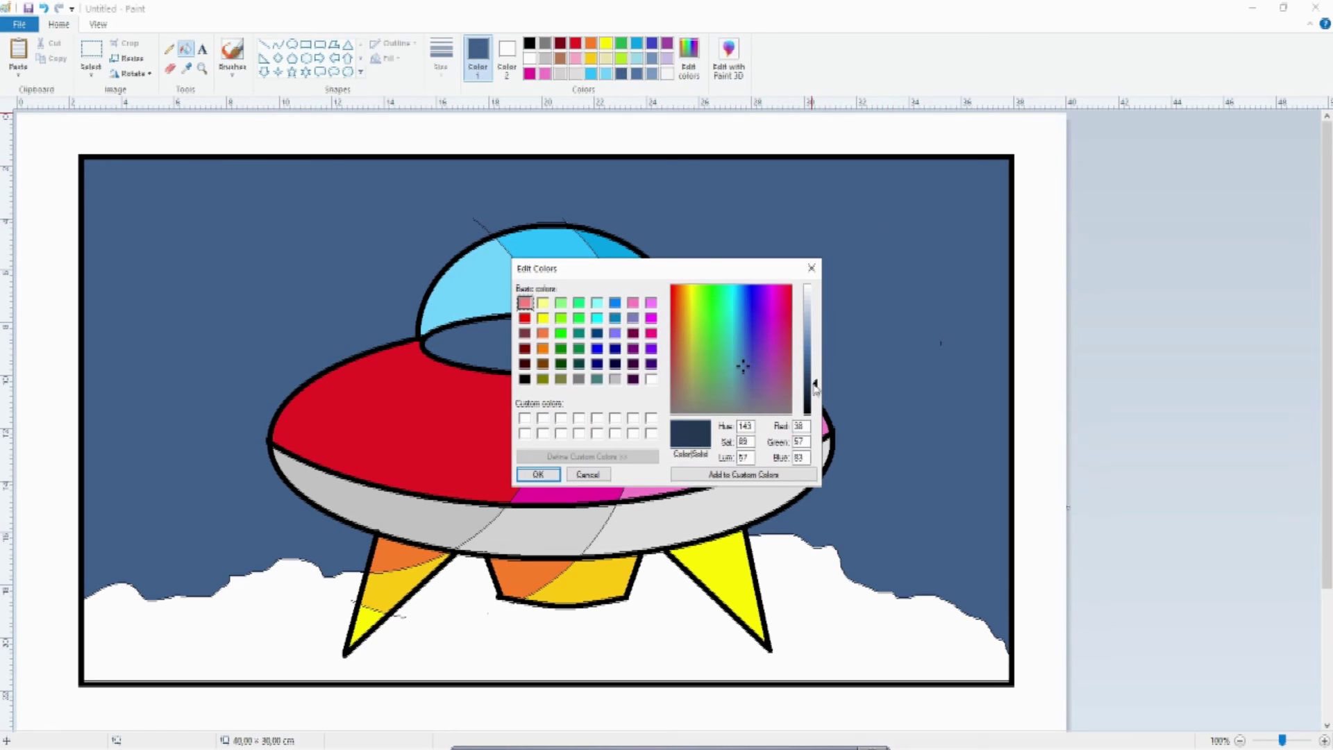
{"action": "left_click", "coordinate": [539, 475]}
{"action": "left_click", "coordinate": [926, 445]}
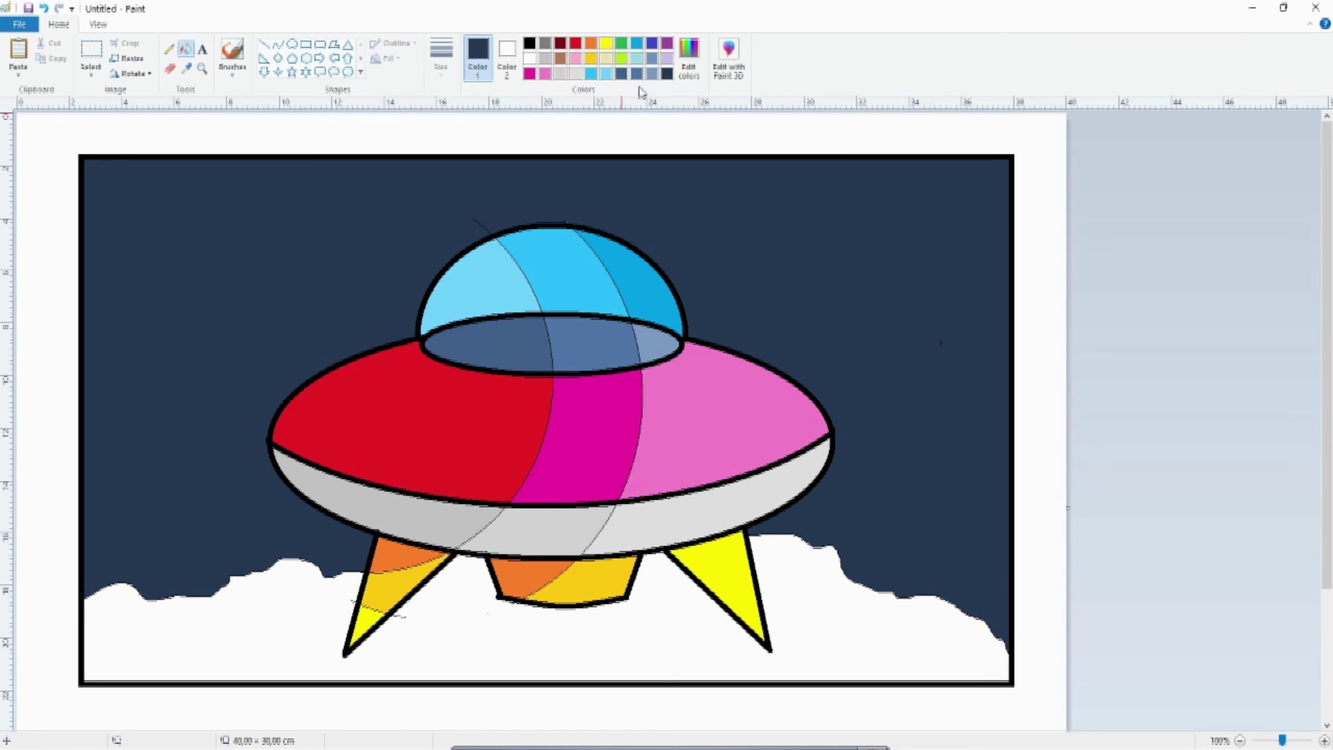
{"action": "left_click", "coordinate": [654, 74]}
{"action": "left_click", "coordinate": [445, 649]}
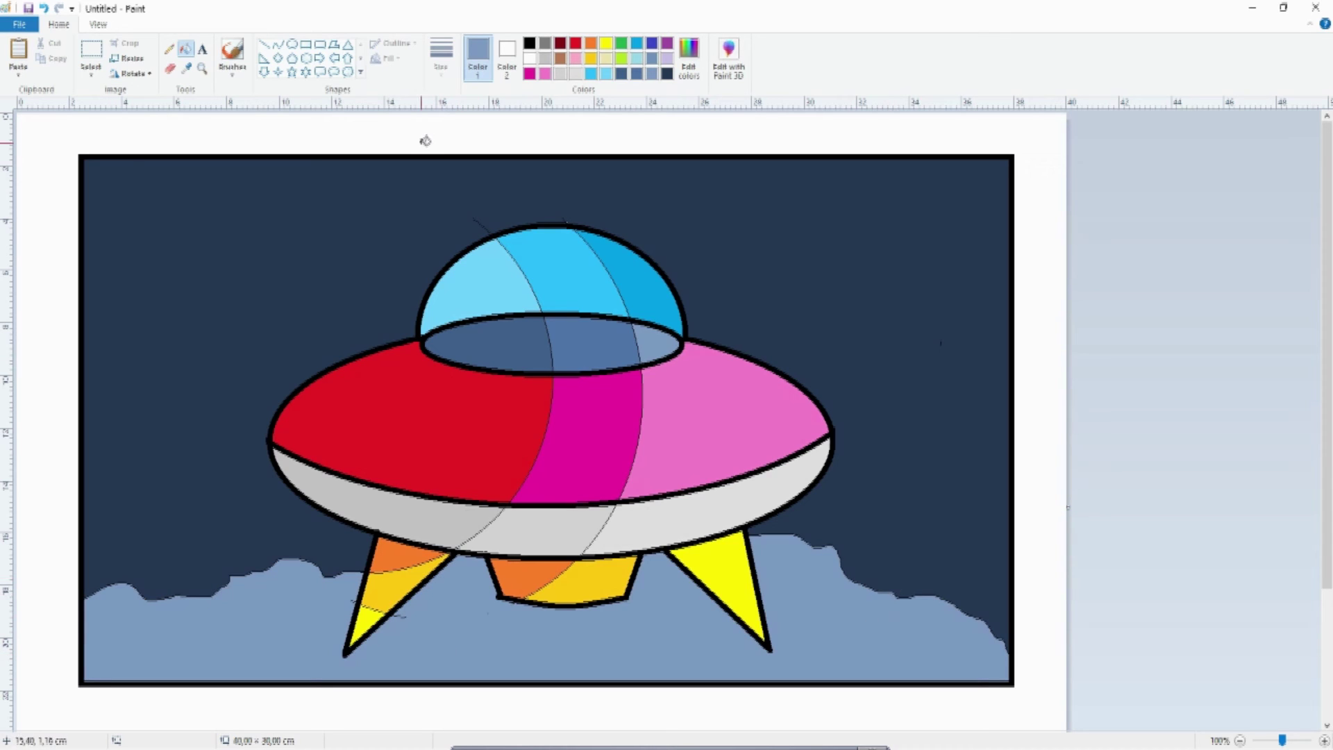
Step: Dot small white stars across the sky on both sides of the spaceship with the Airbrush at its thickest size
{"action": "left_click", "coordinate": [235, 76]}
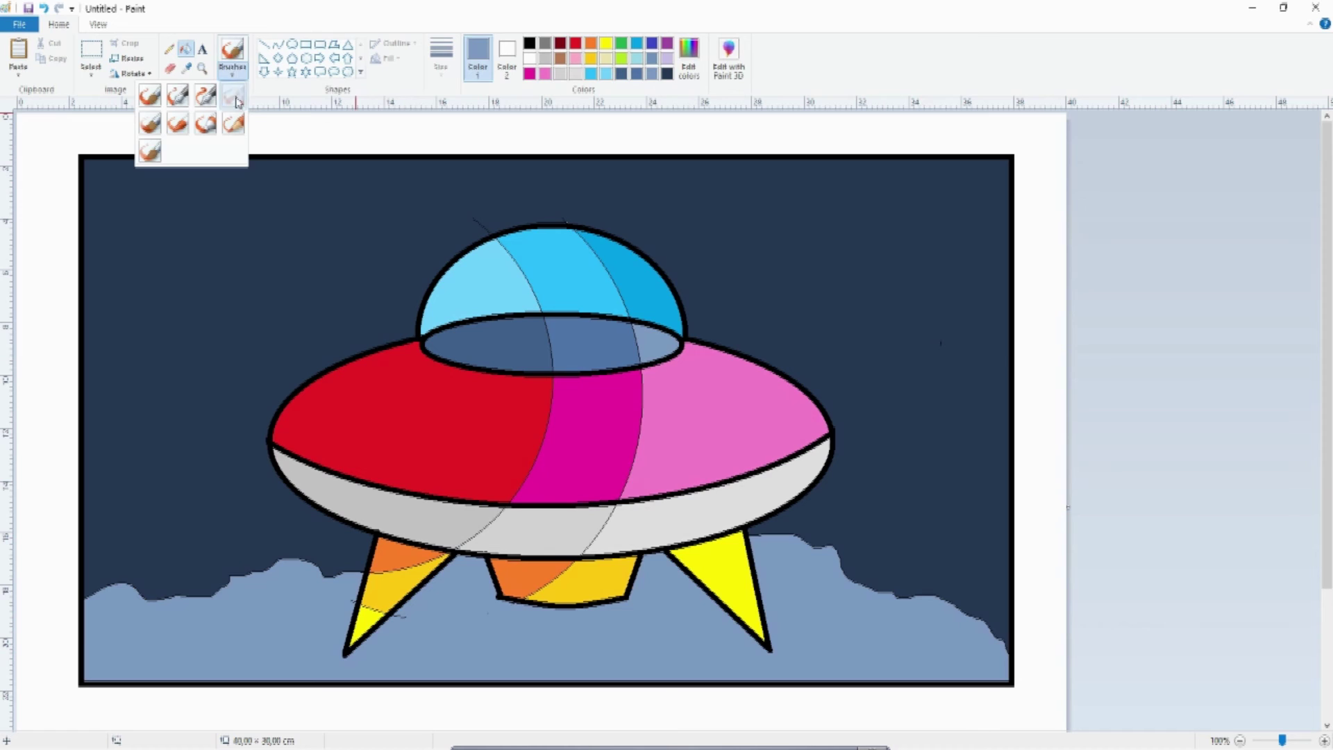
{"action": "left_click", "coordinate": [234, 97]}
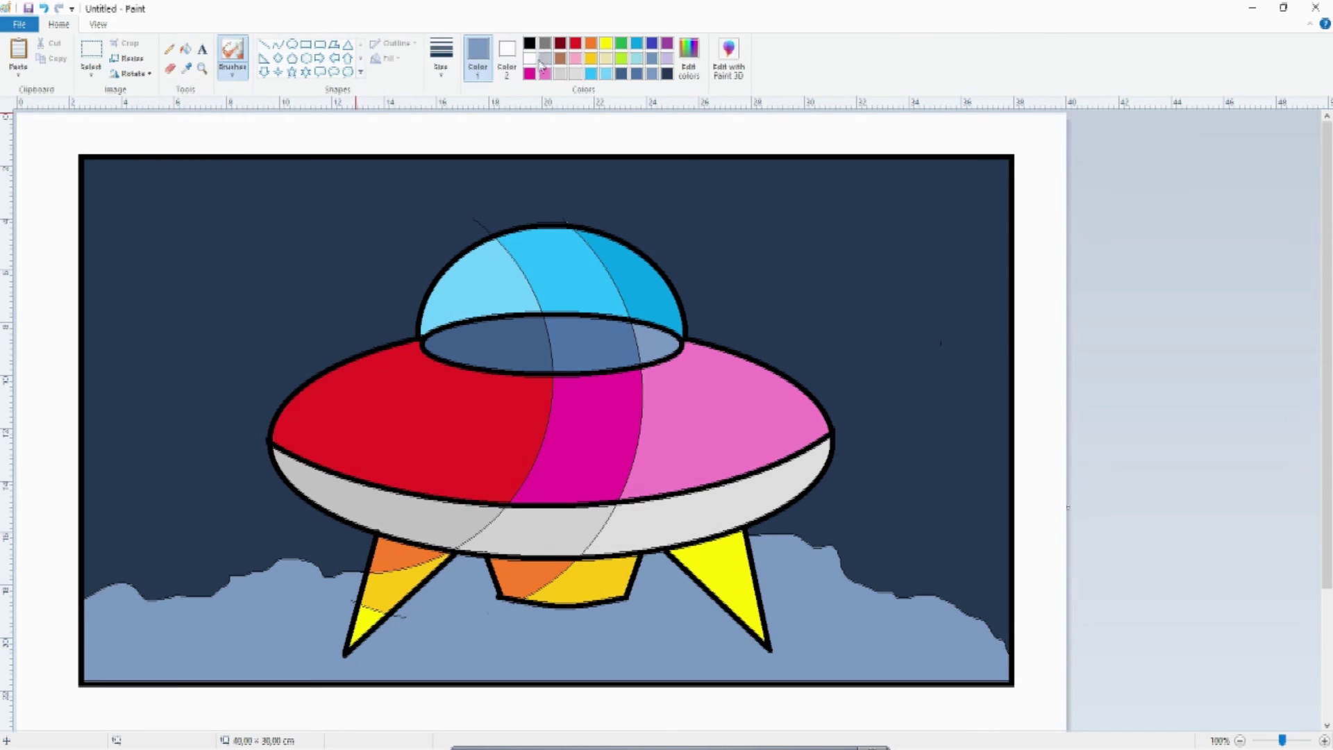
{"action": "left_click", "coordinate": [530, 59]}
{"action": "left_click", "coordinate": [441, 57]}
{"action": "left_click", "coordinate": [409, 179]}
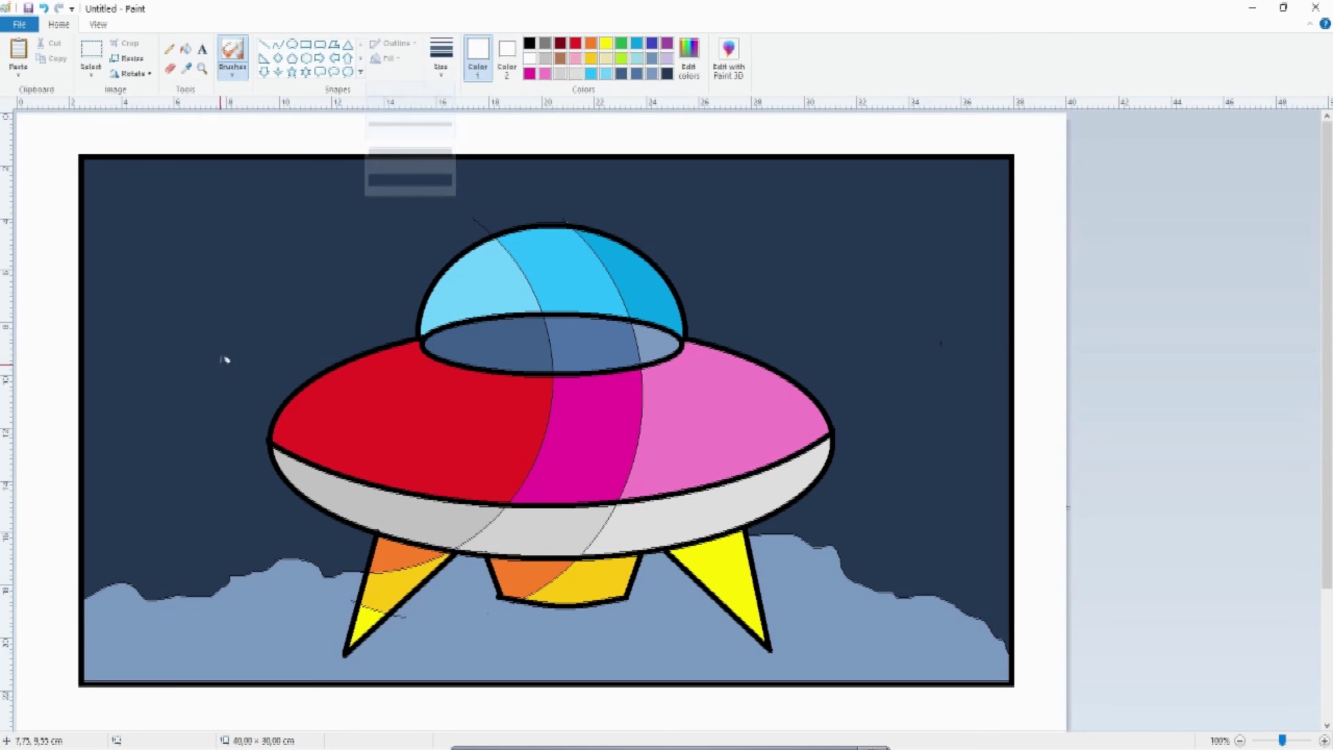
{"action": "left_click", "coordinate": [180, 222]}
{"action": "left_click", "coordinate": [251, 249]}
{"action": "left_click", "coordinate": [185, 319]}
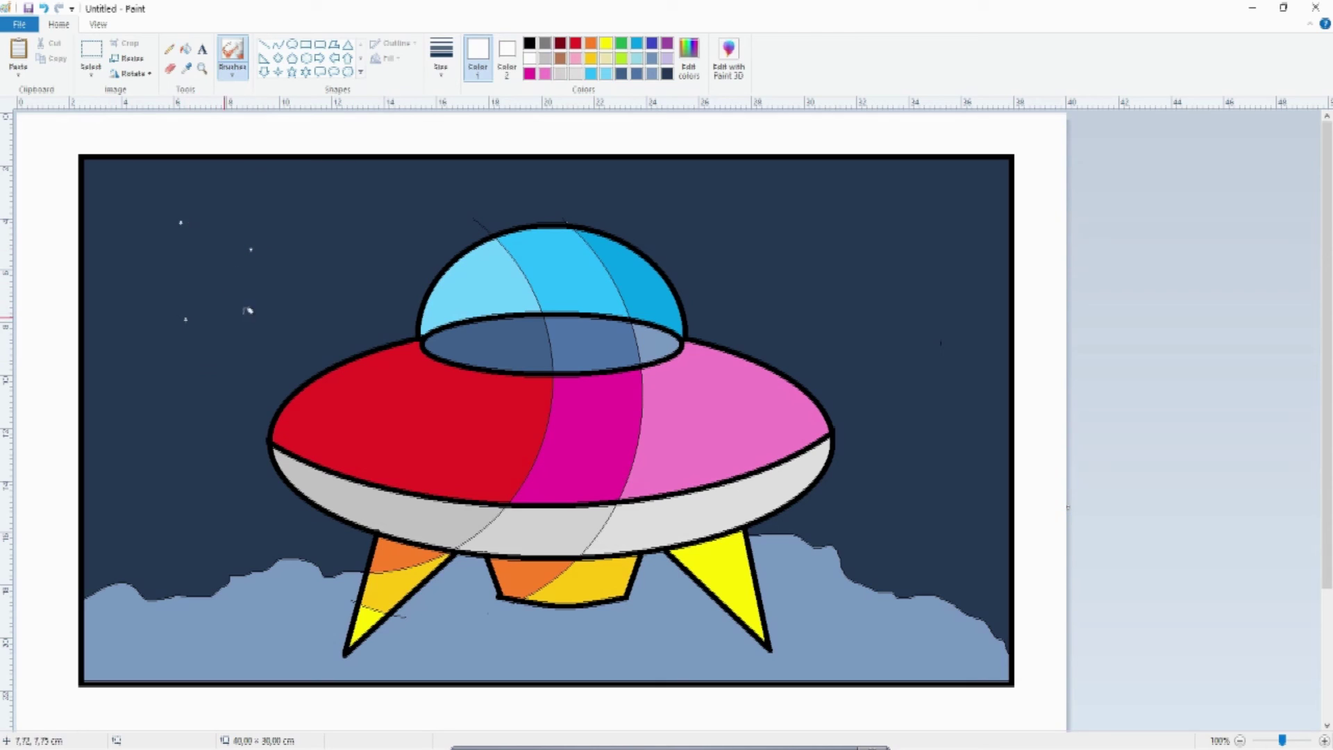
{"action": "left_click", "coordinate": [309, 252]}
{"action": "left_click", "coordinate": [376, 254]}
{"action": "left_click", "coordinate": [414, 272]}
{"action": "left_click", "coordinate": [953, 282]}
{"action": "left_click", "coordinate": [976, 339]}
{"action": "left_click", "coordinate": [841, 411]}
{"action": "left_click", "coordinate": [899, 345]}
{"action": "left_click", "coordinate": [935, 381]}
{"action": "left_click", "coordinate": [980, 474]}
{"action": "left_click", "coordinate": [933, 531]}
{"action": "left_click", "coordinate": [867, 504]}
{"action": "left_click", "coordinate": [867, 394]}
{"action": "left_click", "coordinate": [820, 359]}
{"action": "left_click", "coordinate": [717, 314]}
{"action": "left_click", "coordinate": [758, 284]}
{"action": "left_click", "coordinate": [144, 446]}
Step: Scatter small gold stars among the white ones across the sky around the spaceship with the Airbrush
{"action": "left_click", "coordinate": [591, 61]}
{"action": "left_click", "coordinate": [304, 347]}
{"action": "left_click", "coordinate": [227, 395]}
{"action": "left_click", "coordinate": [231, 333]}
{"action": "left_click", "coordinate": [324, 305]}
{"action": "left_click", "coordinate": [352, 274]}
{"action": "left_click", "coordinate": [364, 215]}
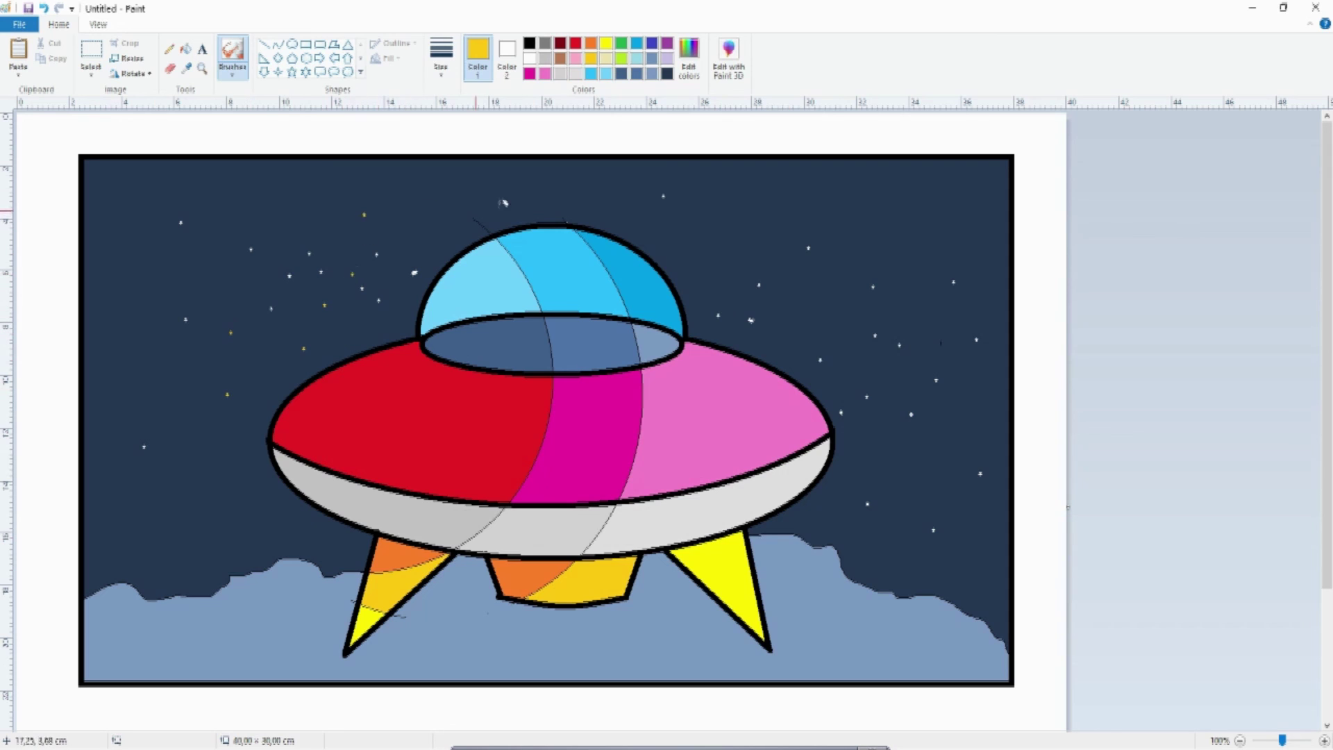
{"action": "left_click", "coordinate": [971, 230]}
{"action": "left_click", "coordinate": [1006, 247]}
{"action": "left_click", "coordinate": [779, 299]}
{"action": "left_click", "coordinate": [786, 343]}
{"action": "left_click", "coordinate": [876, 450]}
{"action": "left_click", "coordinate": [229, 527]}
{"action": "left_click", "coordinate": [296, 526]}
{"action": "left_click", "coordinate": [348, 550]}
{"action": "left_click", "coordinate": [571, 192]}
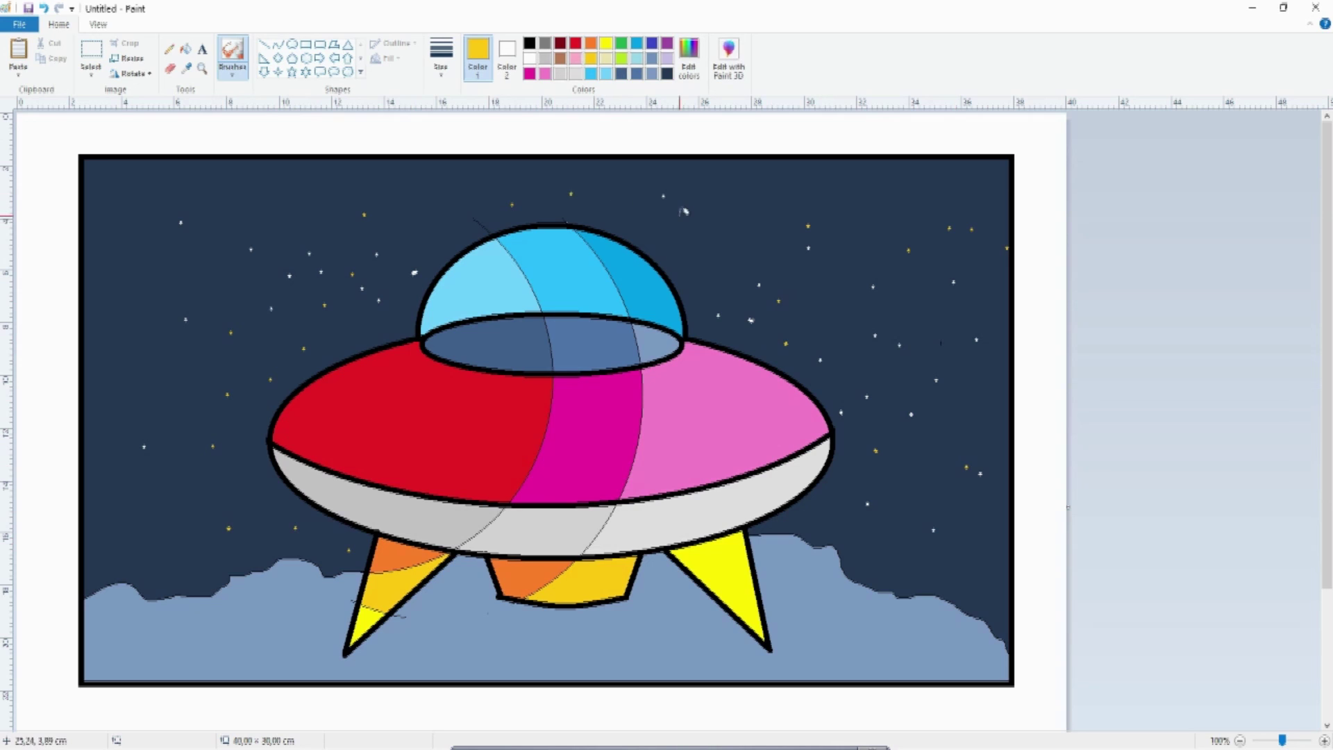